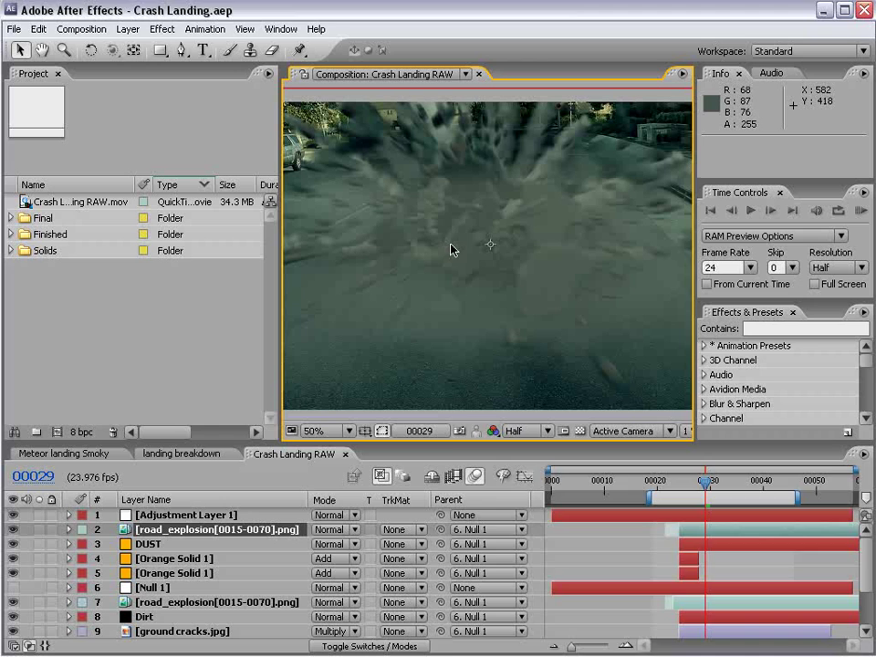
Import the Road Explosion image sequence from the RENDERS folder in Windows Explorer into the project.
key("alt+Tab")
left_click_drag(775, 483, 559, 315)
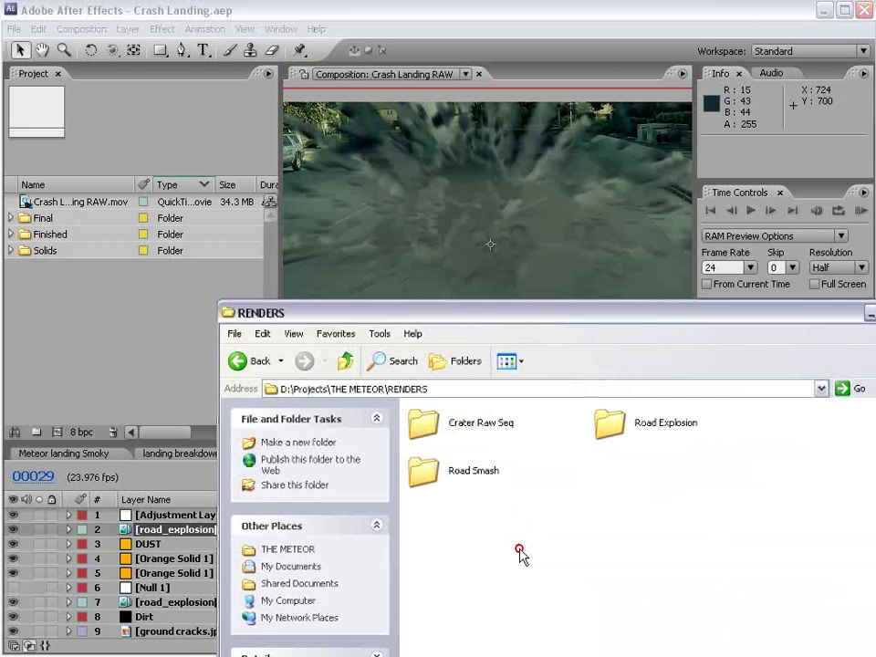
left_click(633, 431)
left_click_drag(637, 442, 40, 311)
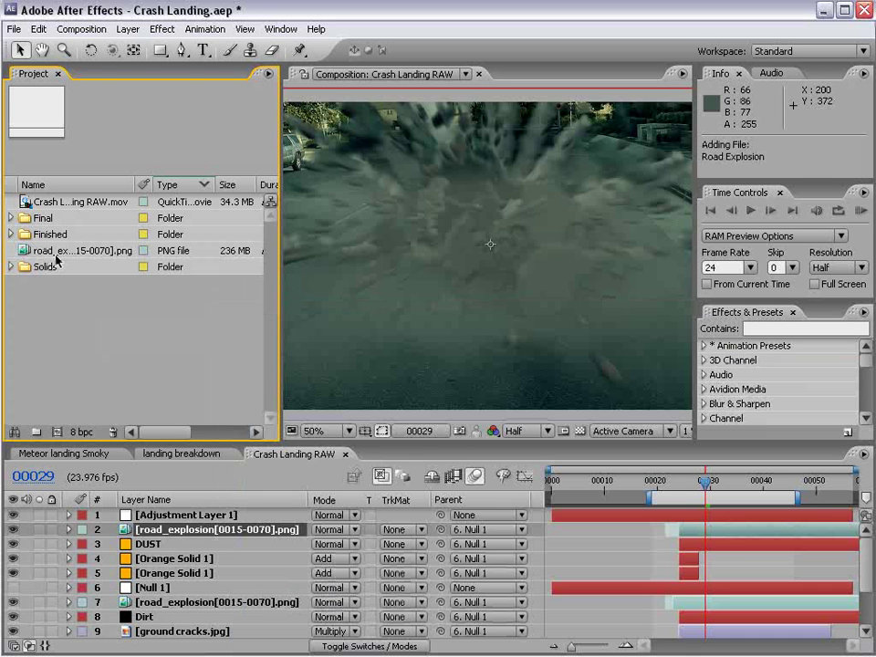
Interpret the imported road explosion PNG sequence at 24 frames per second.
right_click(58, 255)
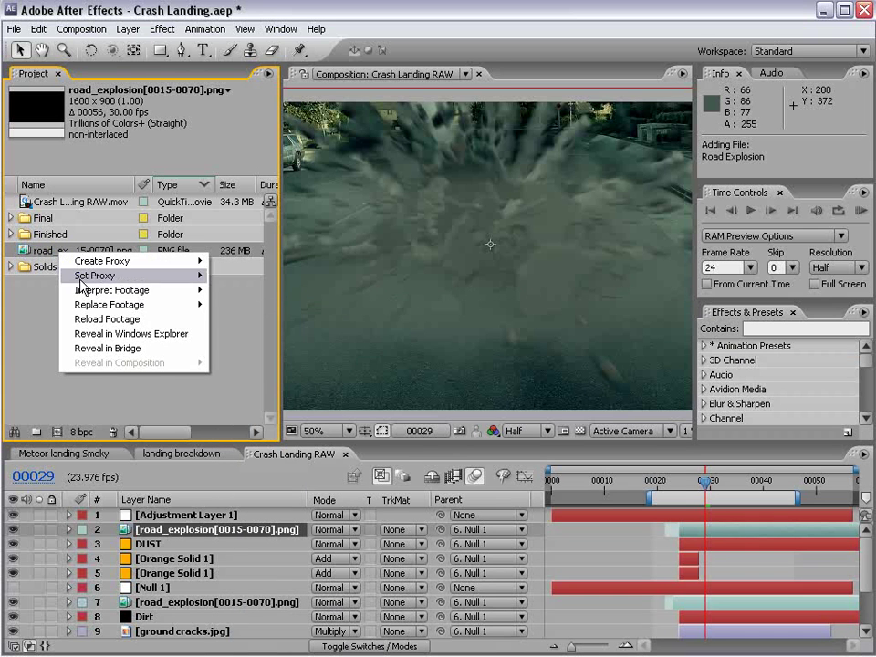
mouse_move(111, 289)
left_click(252, 289)
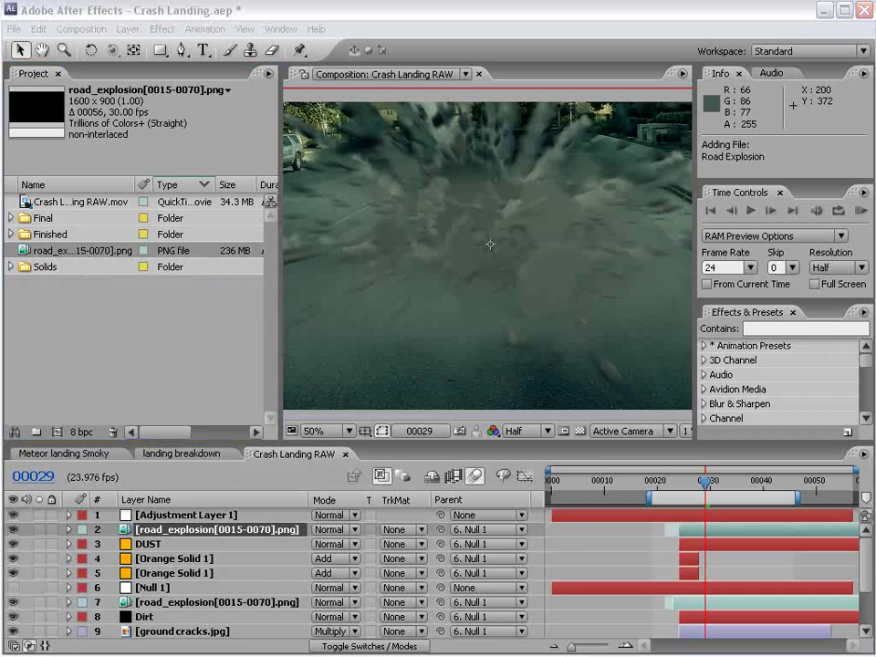
type("24")
key("Return")
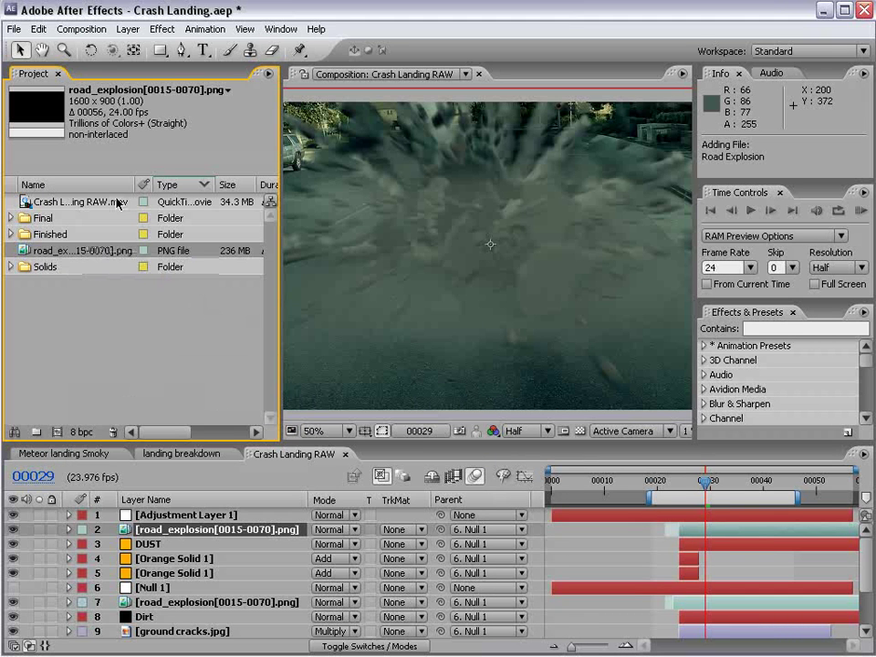
left_click(159, 343)
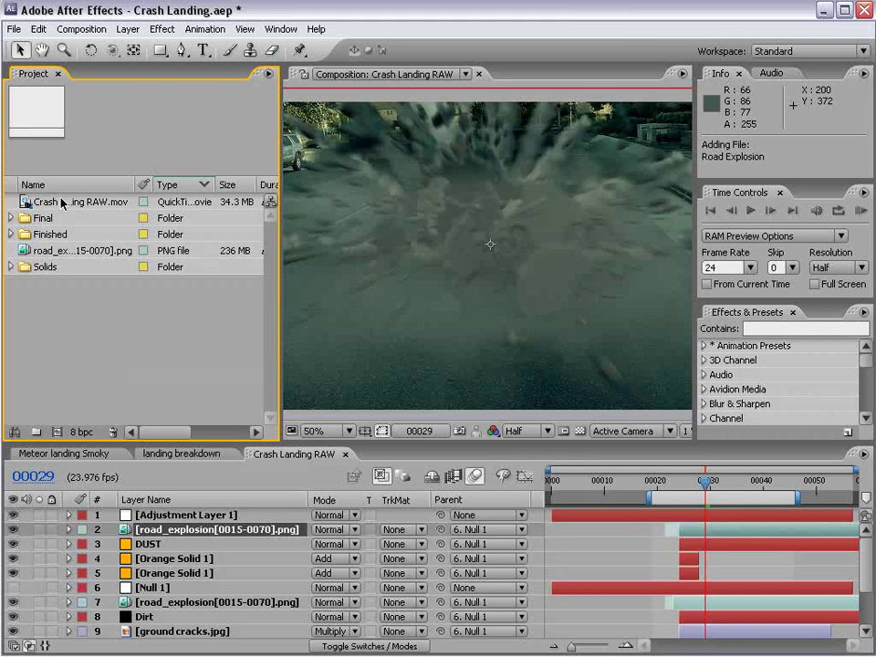
Create a new composition from Crash Landing RAW.mov and inspect the man's shot around frame 27.
left_click_drag(62, 202, 57, 434)
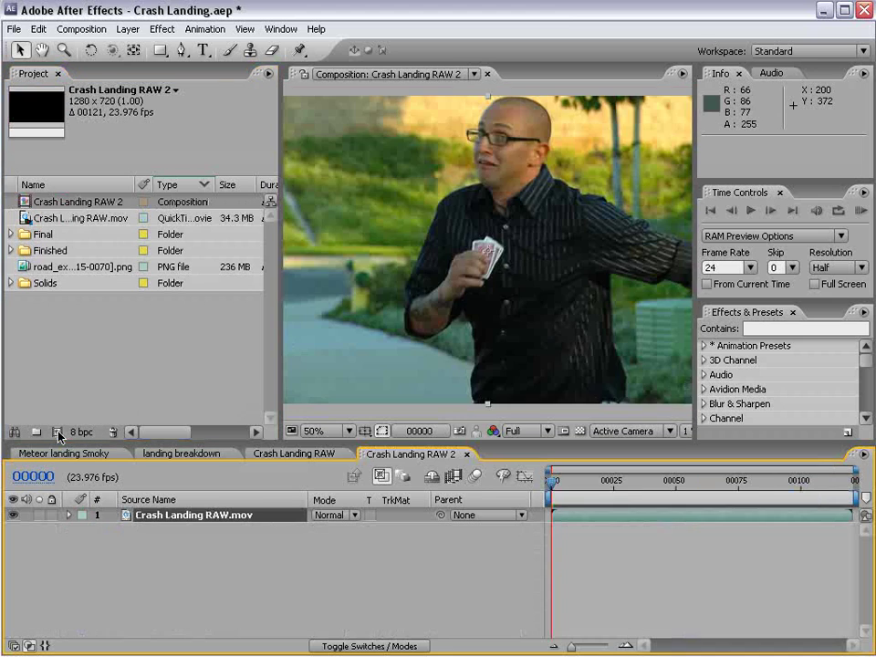
left_click_drag(553, 479, 618, 476)
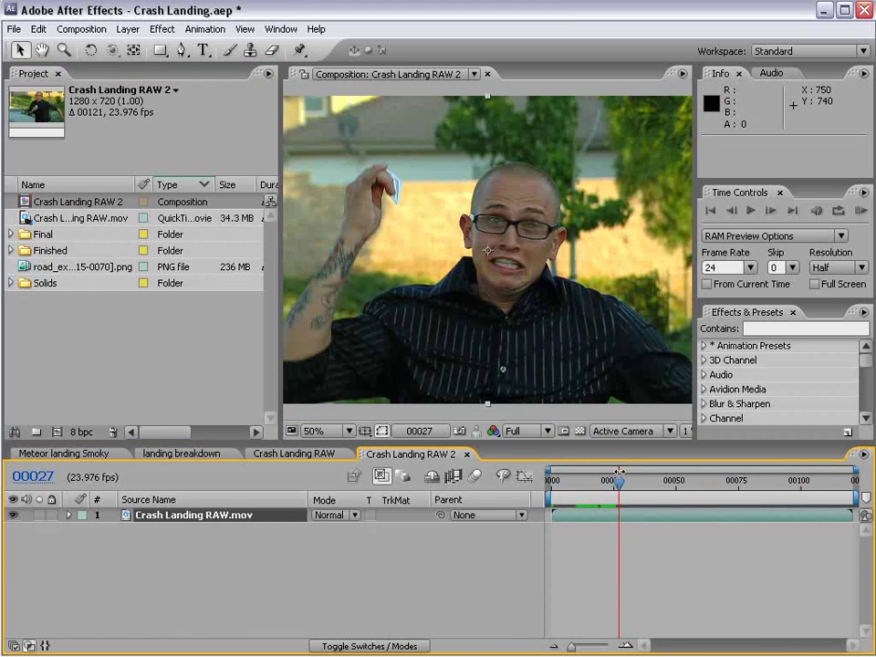
scroll(532, 290, "down", 2)
scroll(532, 290, "up", 3)
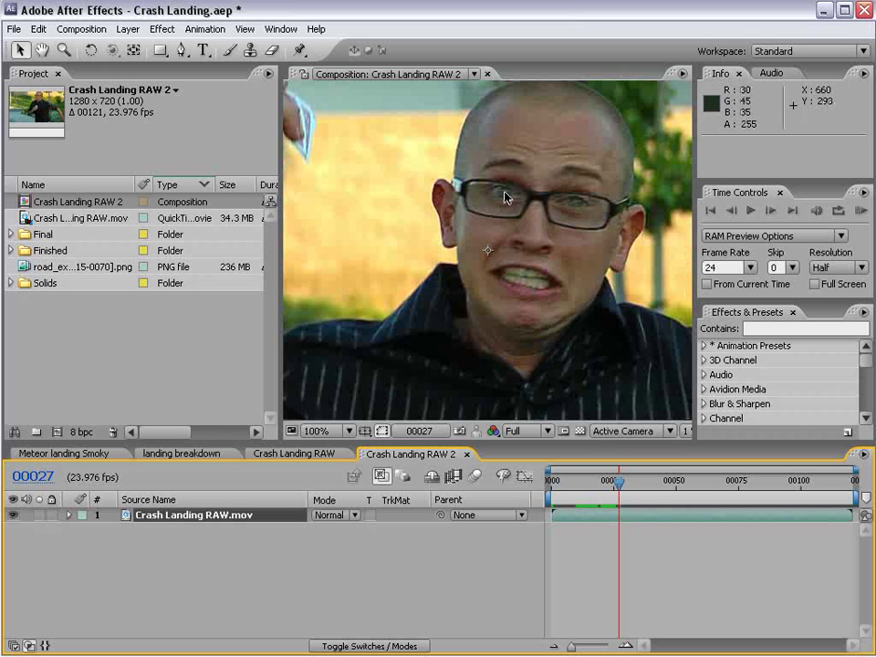
scroll(504, 196, "down", 2)
Trim the composition to a work area starting at frame 68, where the wide street shot begins.
left_click_drag(616, 487, 717, 474)
scroll(539, 326, "down", 1)
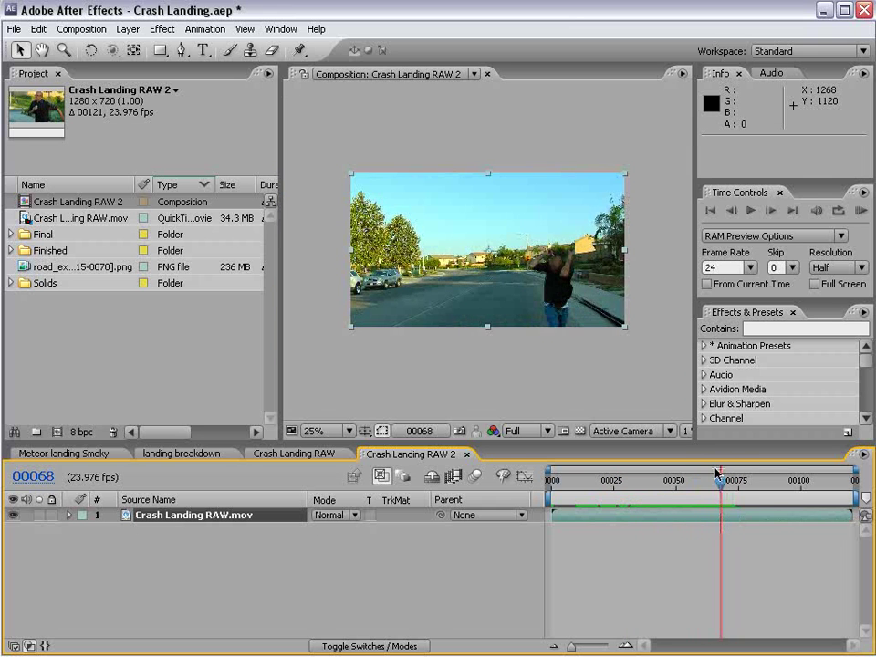
right_click(758, 501)
left_click(803, 539)
Preview the trimmed street shot and examine the camera move across its opening frames.
left_click(584, 478)
left_click_drag(583, 479, 544, 500)
scroll(465, 317, "up", 1)
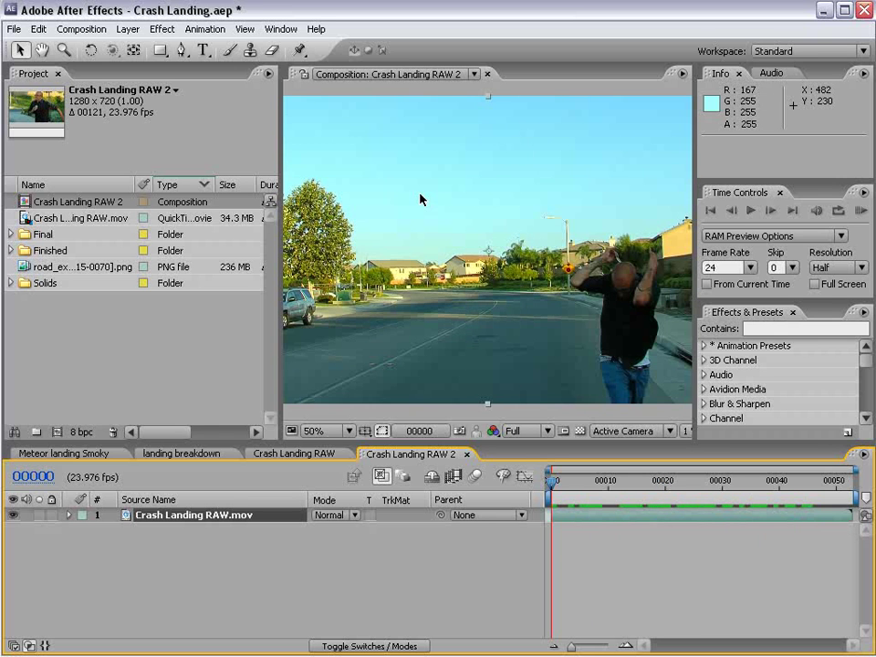
key("comma")
key("period")
key("KP_0")
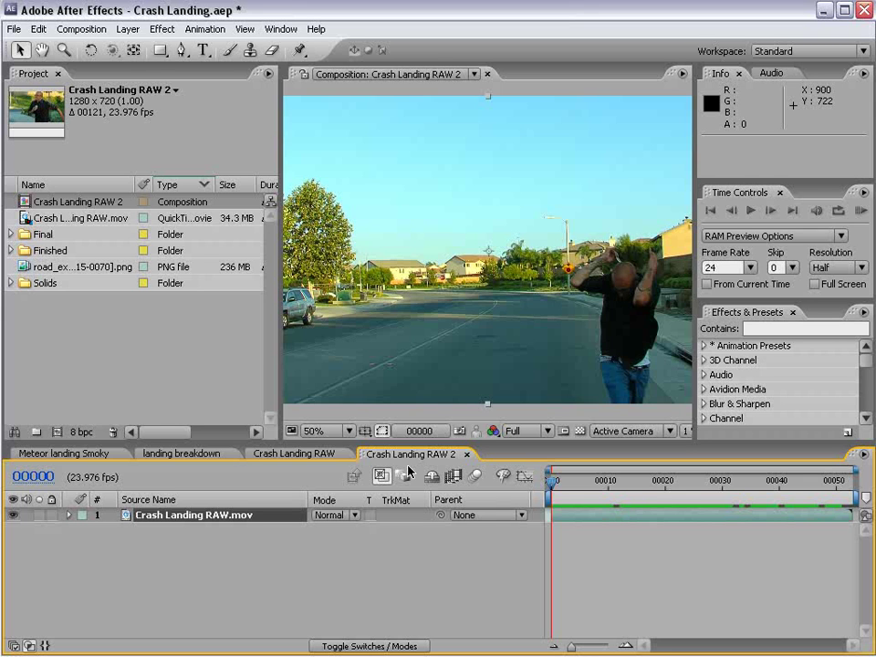
left_click_drag(647, 501, 543, 511)
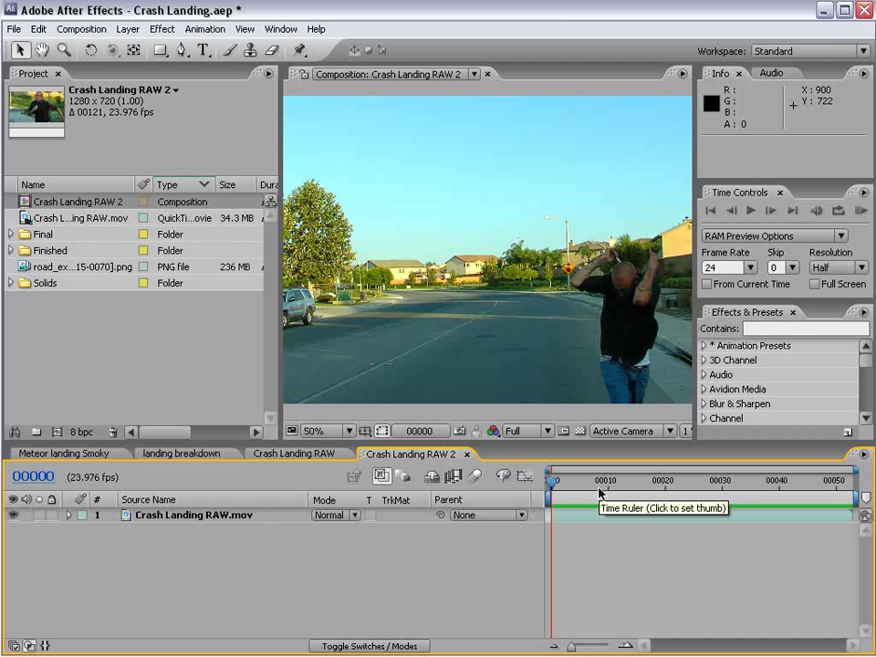
left_click_drag(599, 493, 606, 554)
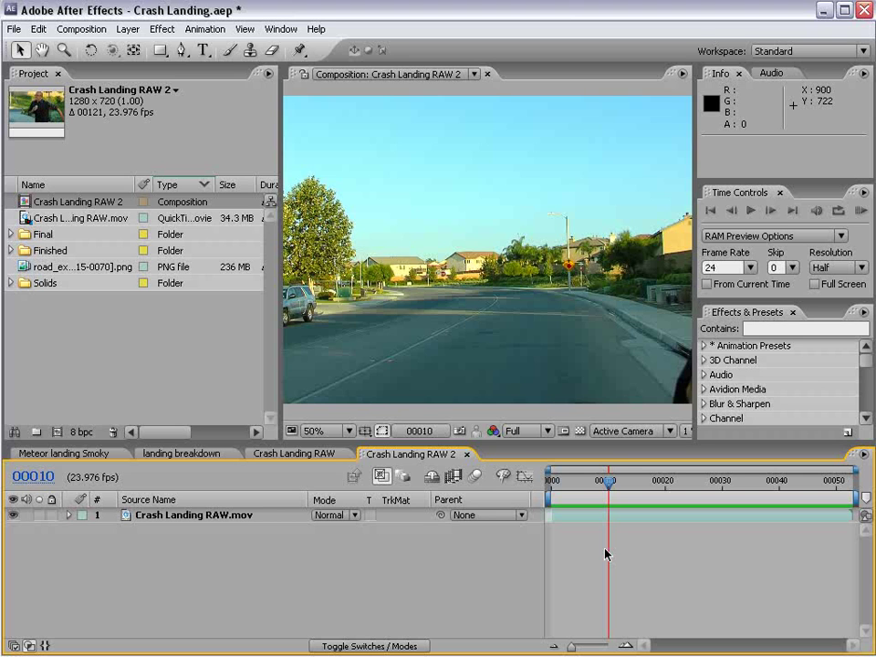
left_click(666, 483)
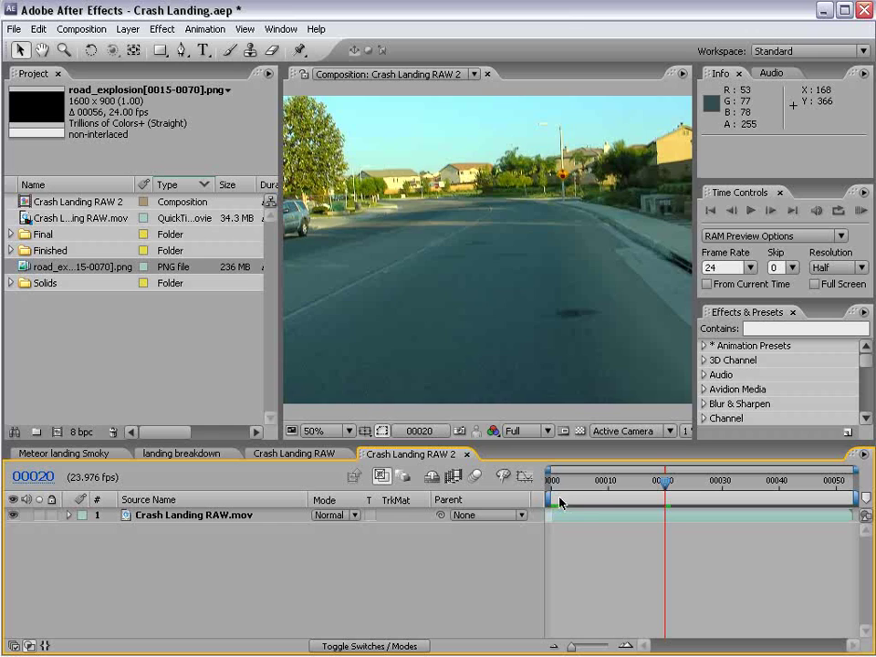
left_click_drag(560, 501, 678, 497)
scroll(436, 305, "down", 2)
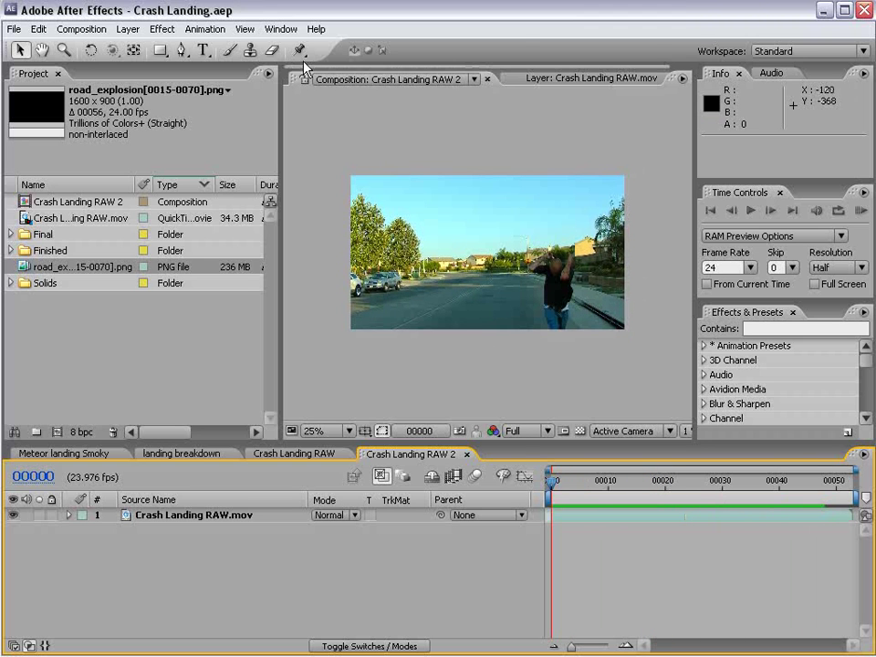
Start a motion track on the Crash Landing RAW.mov layer with Position and Rotation enabled.
left_click(280, 28)
left_click(305, 289)
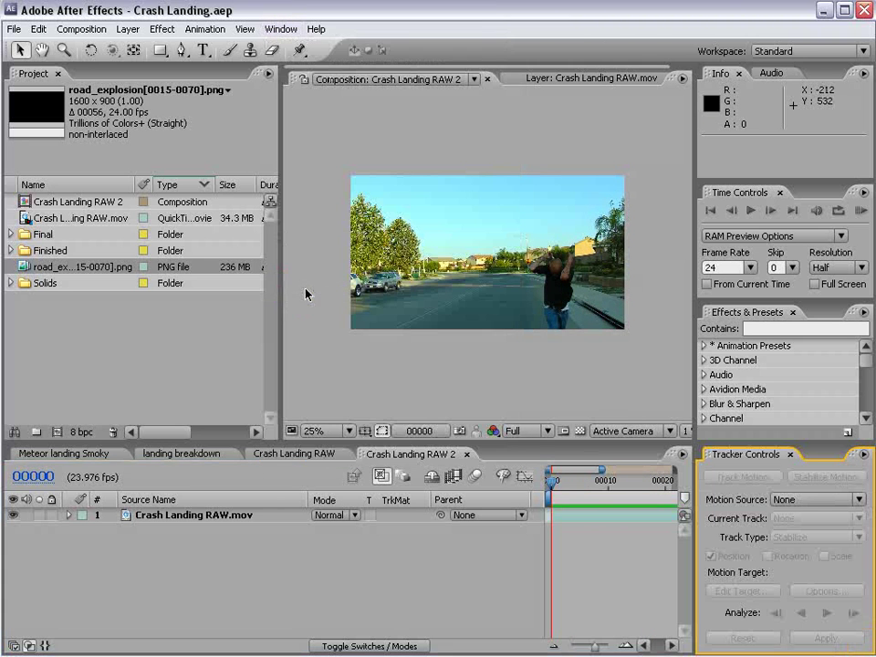
left_click(596, 520)
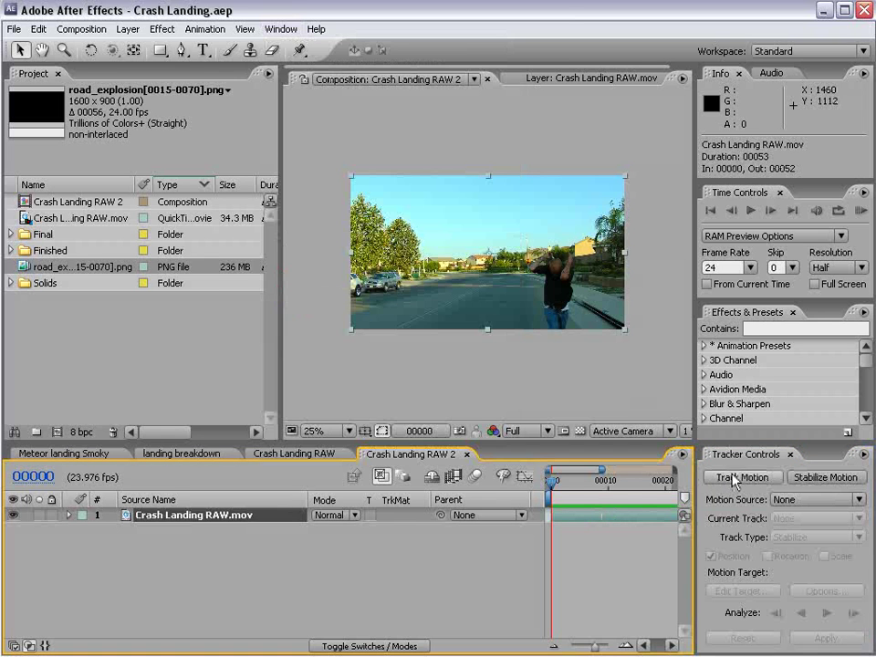
left_click(733, 478)
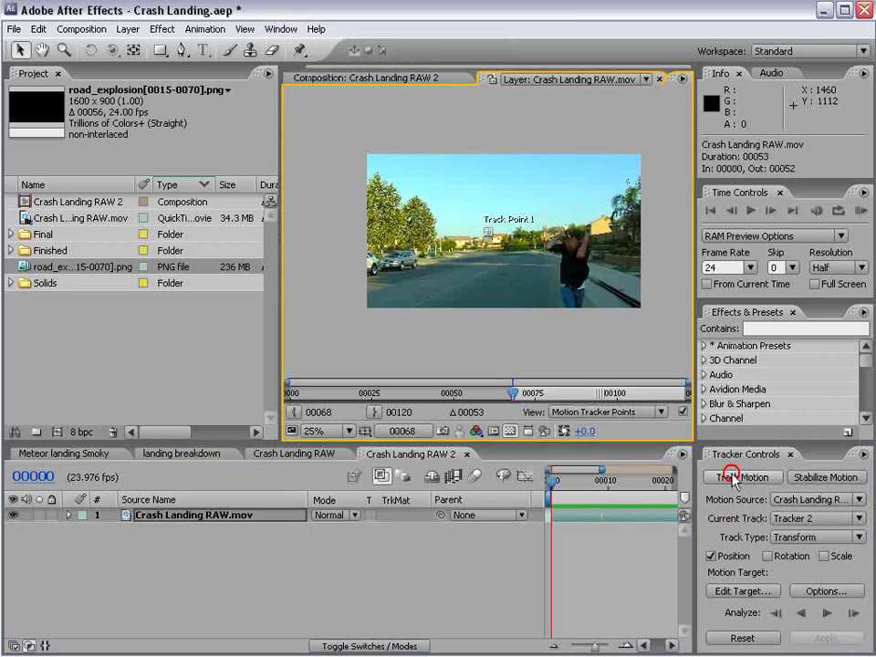
left_click(767, 555)
Place Track Point 1 on the bush beside the parked SUV.
key("space")
left_click_drag(515, 232, 505, 266)
scroll(498, 271, "up", 1)
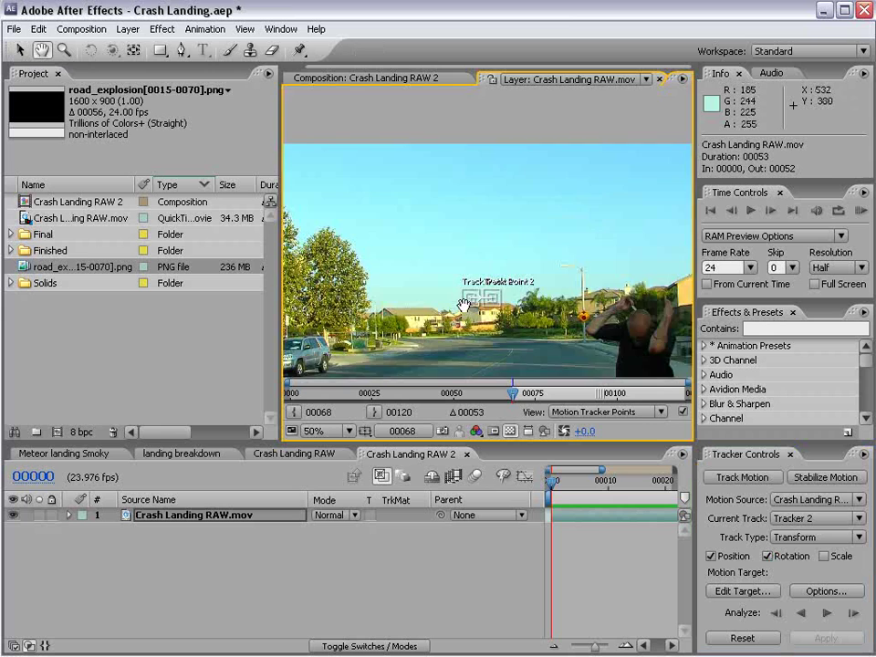
scroll(464, 305, "up", 1)
left_click_drag(384, 372, 536, 225)
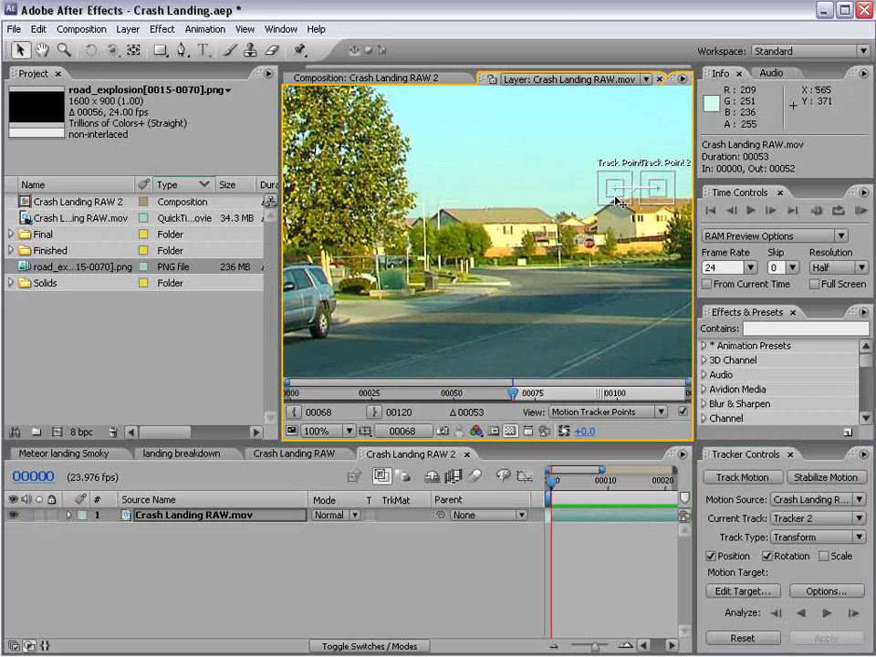
left_click_drag(619, 192, 366, 278)
key("space")
left_click_drag(355, 328, 456, 292)
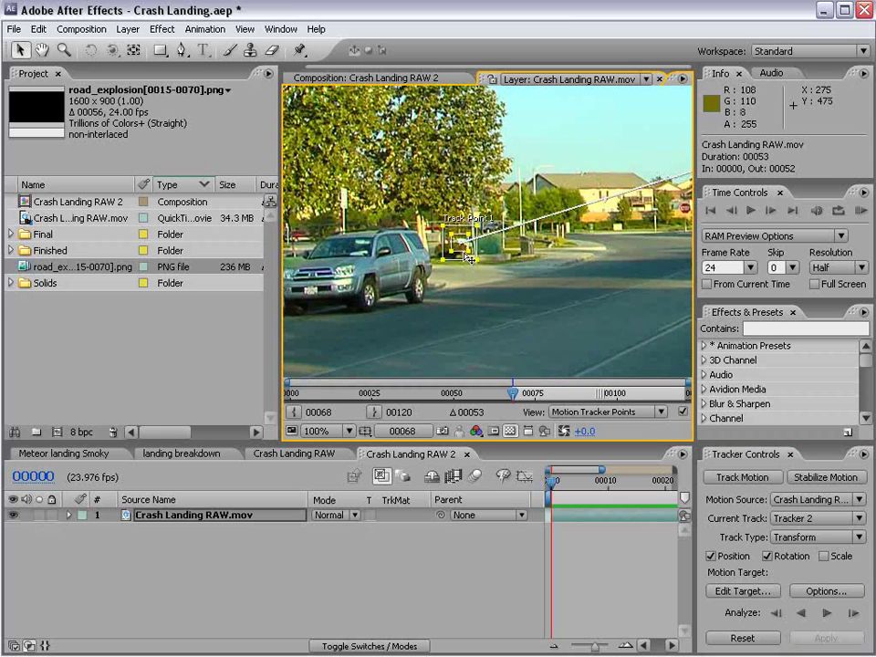
Reposition Track Point 1 at the base of the bush beside the green utility box and enlarge its search region.
left_click_drag(460, 247, 514, 354)
scroll(514, 353, "up", 1)
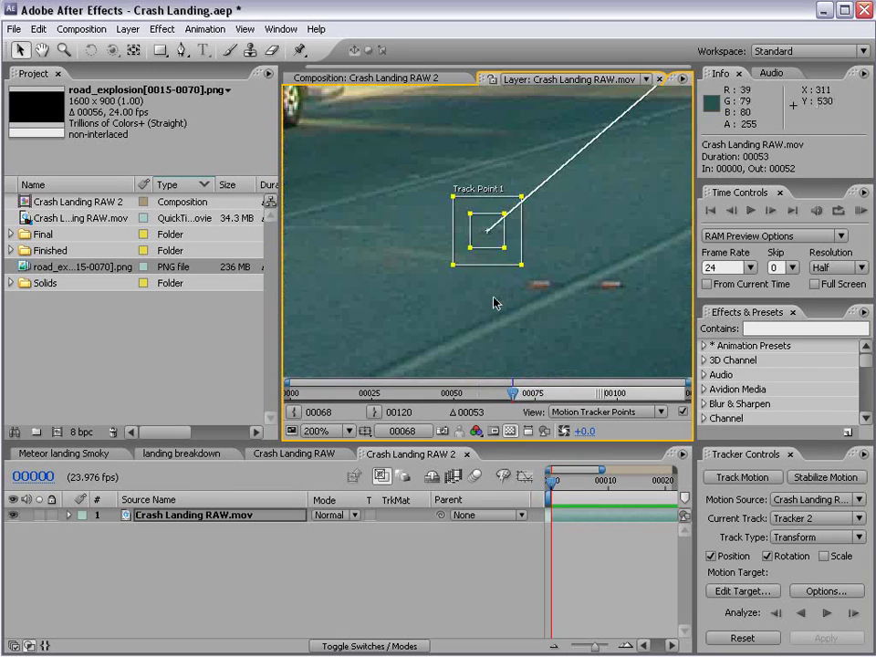
left_click_drag(479, 141, 518, 277)
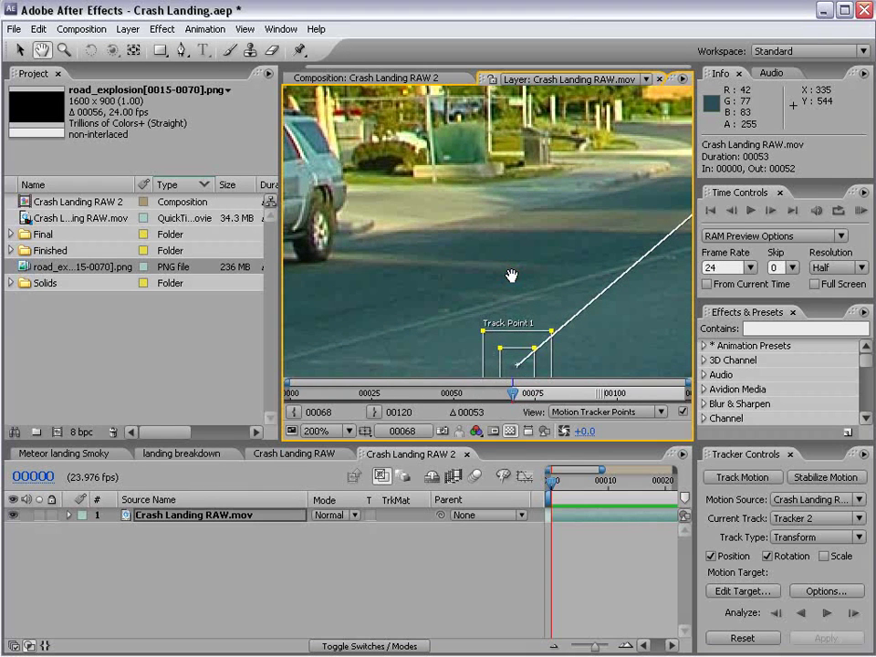
left_click_drag(534, 377, 471, 264)
key("space")
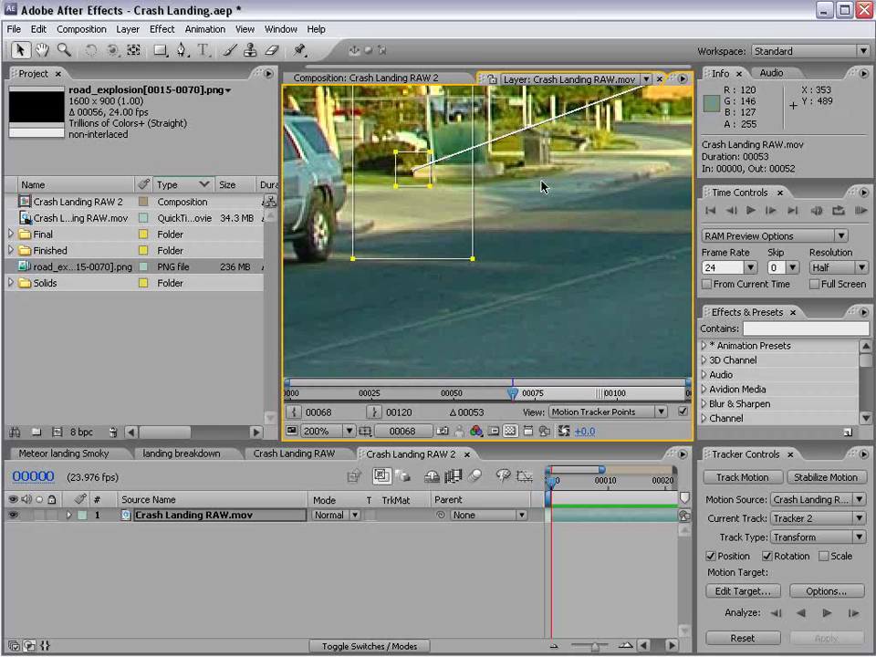
Place Track Point 2 on the distant shrubs across the road with an enlarged search region, and analyze the track forward.
scroll(541, 181, "down", 1)
key("space")
left_click_drag(579, 169, 449, 243)
left_click_drag(607, 193, 496, 301)
key("ctrl+z")
left_click(568, 234)
left_click(425, 296)
scroll(446, 338, "down", 1)
key("space")
scroll(512, 279, "down", 1)
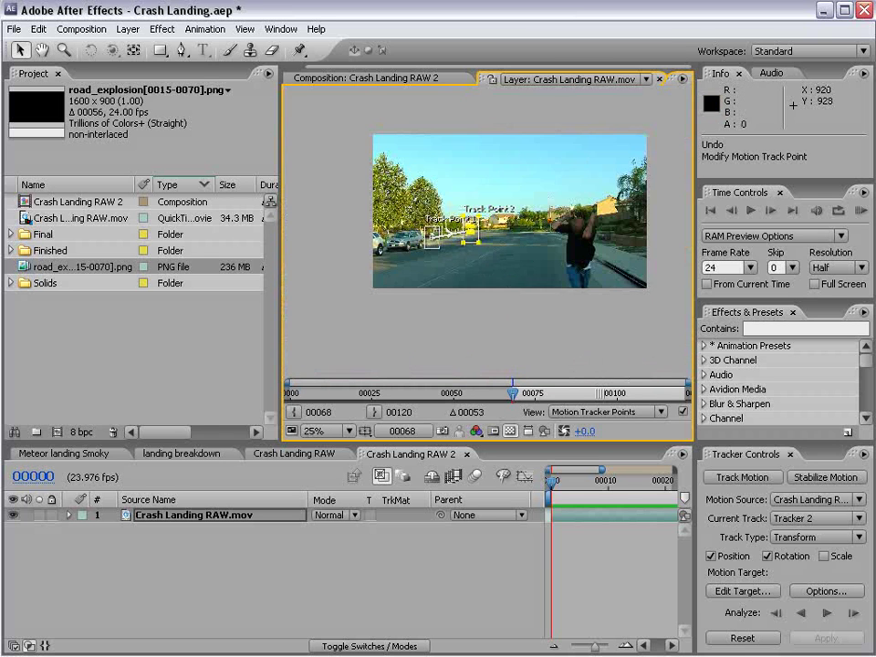
left_click(826, 615)
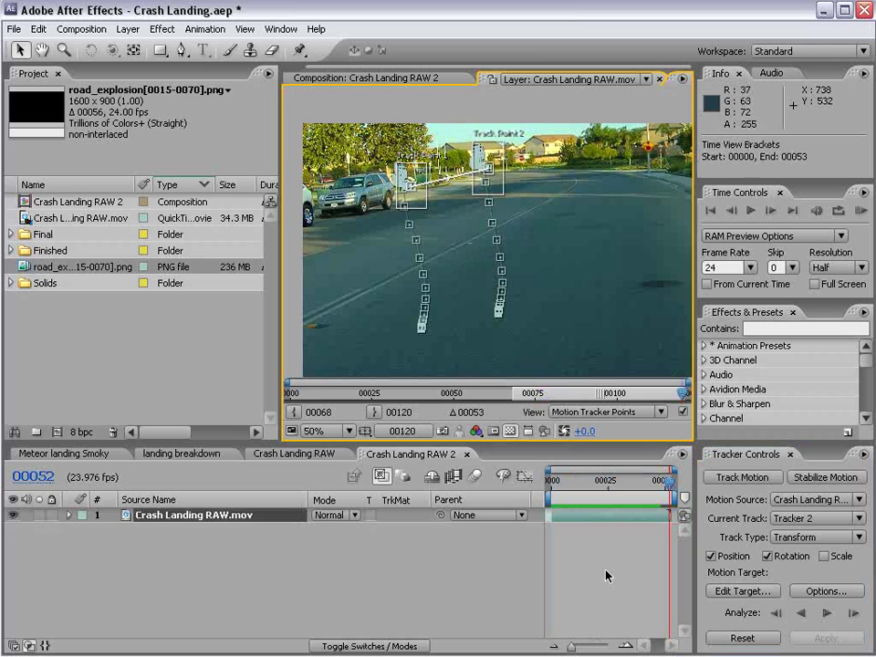
Add a null object to the composition and set it as the tracker's motion target.
left_click(127, 29)
mouse_move(241, 47)
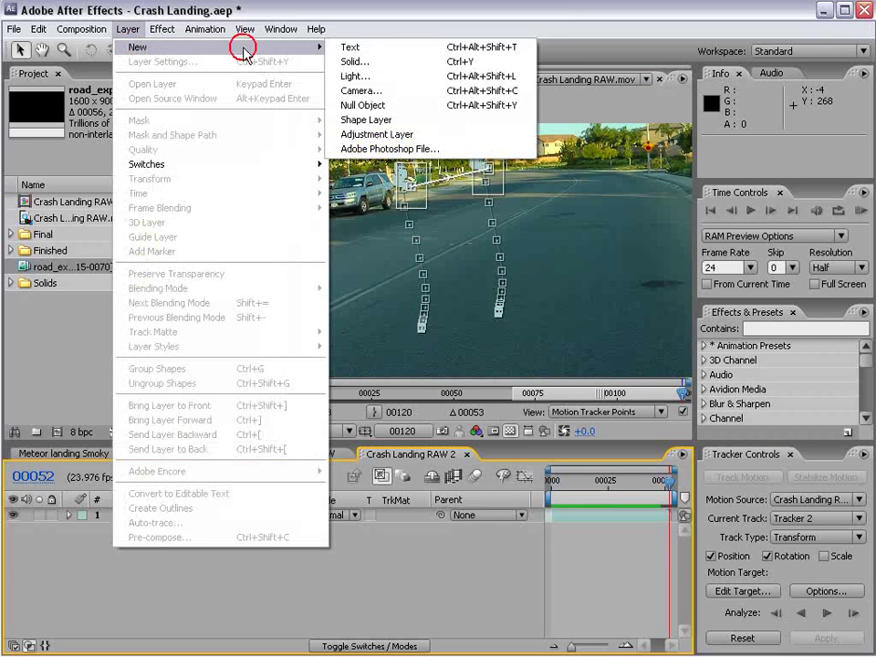
left_click(361, 105)
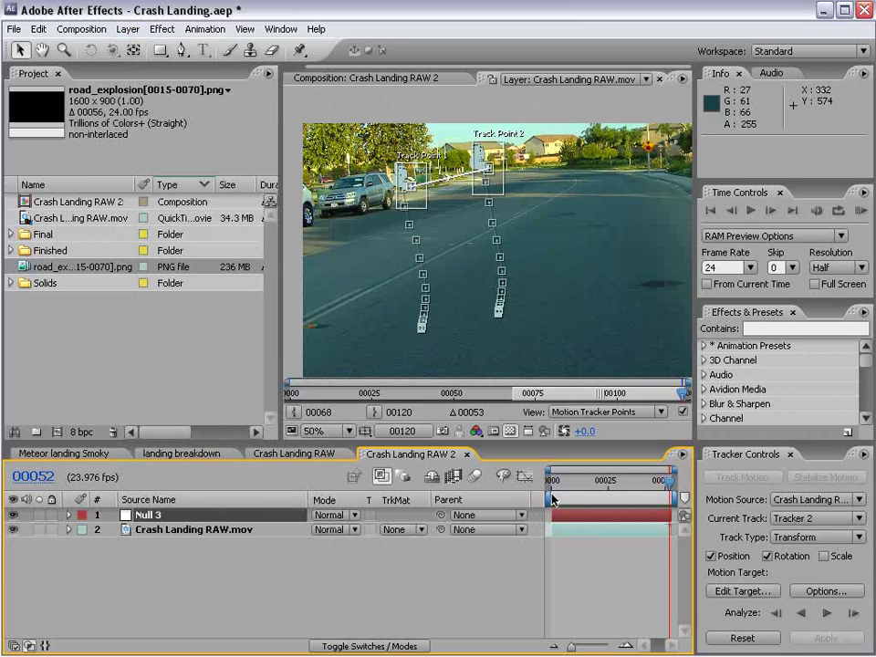
left_click(760, 592)
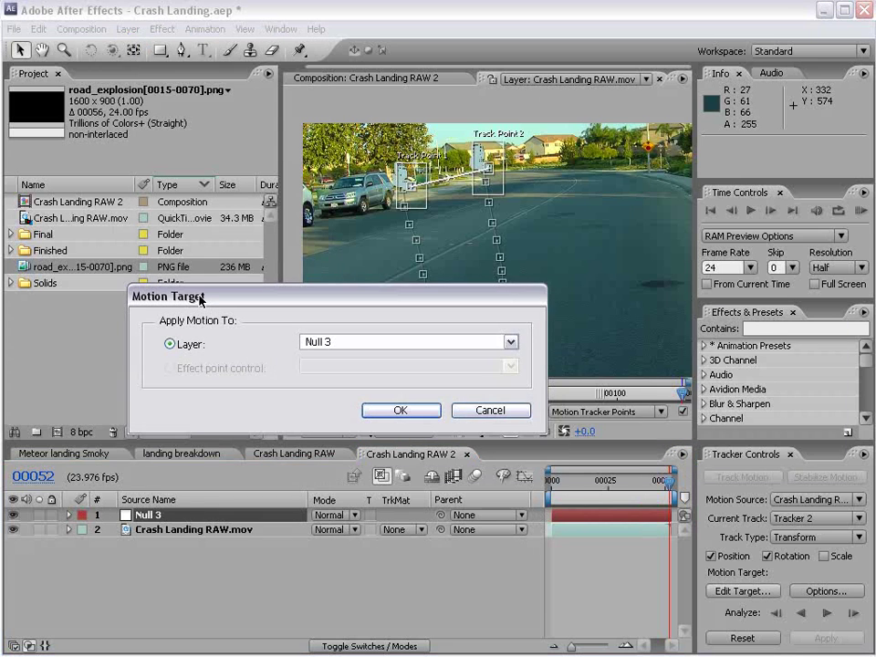
left_click(306, 342)
left_click(319, 354)
left_click(412, 413)
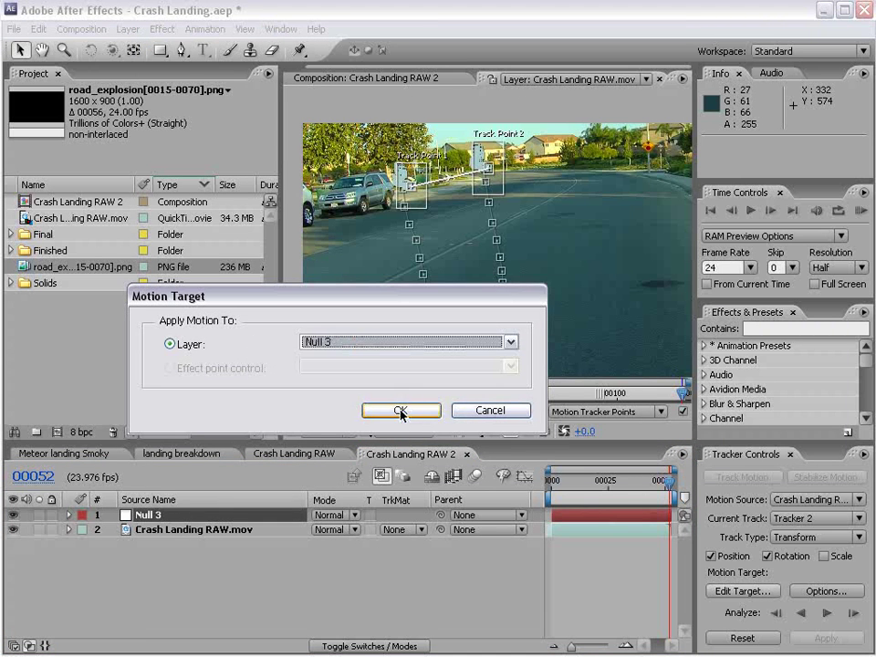
Apply the tracked motion to the null in X and Y, and hide the null layer.
left_click(824, 638)
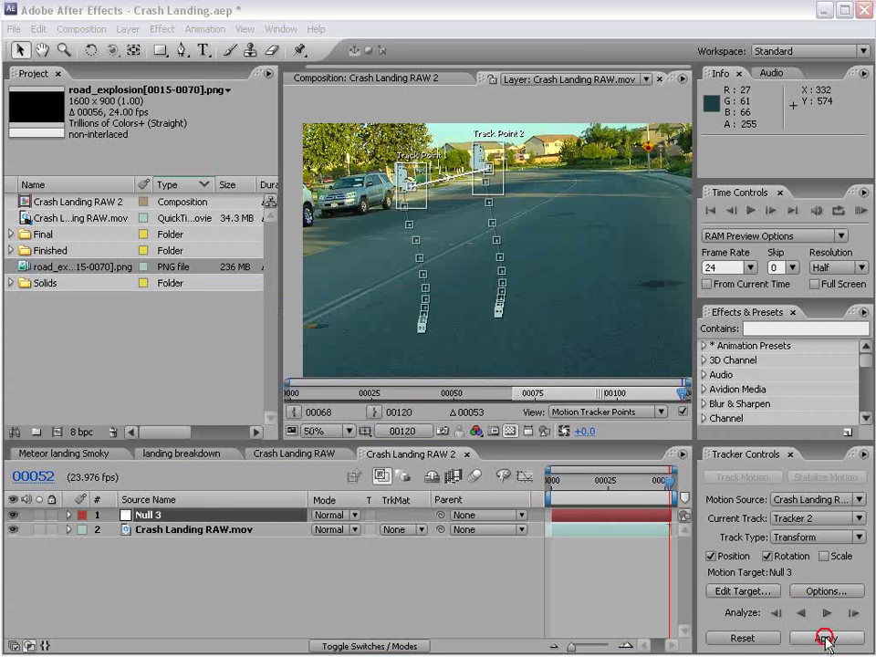
left_click(369, 355)
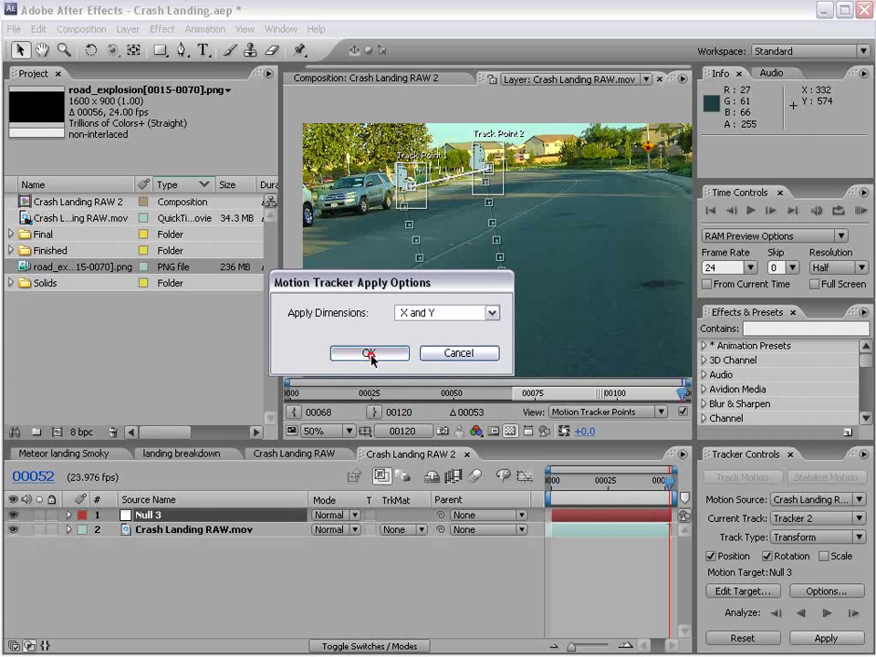
left_click(790, 456)
left_click_drag(849, 481, 546, 495)
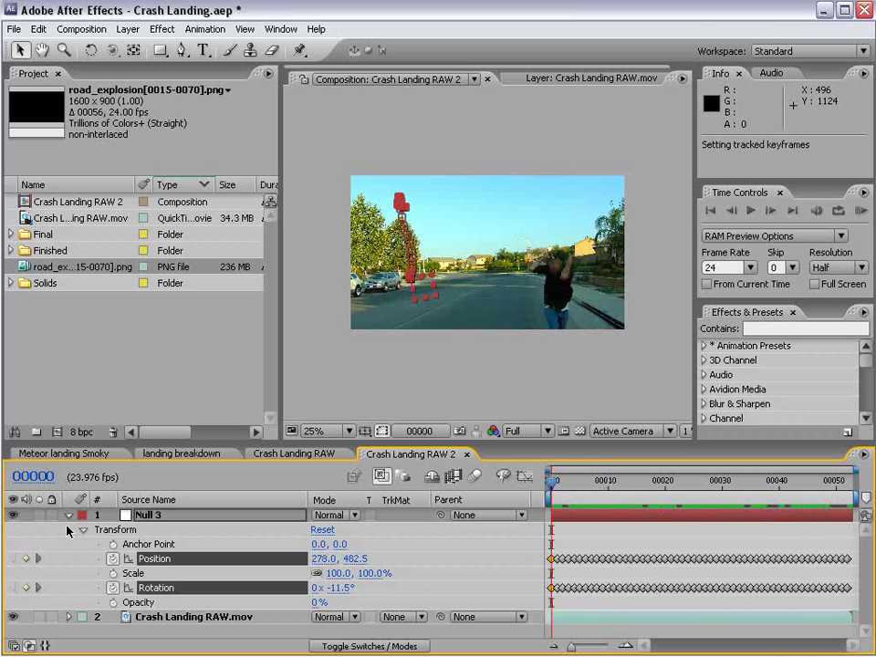
left_click(70, 516)
left_click(13, 514)
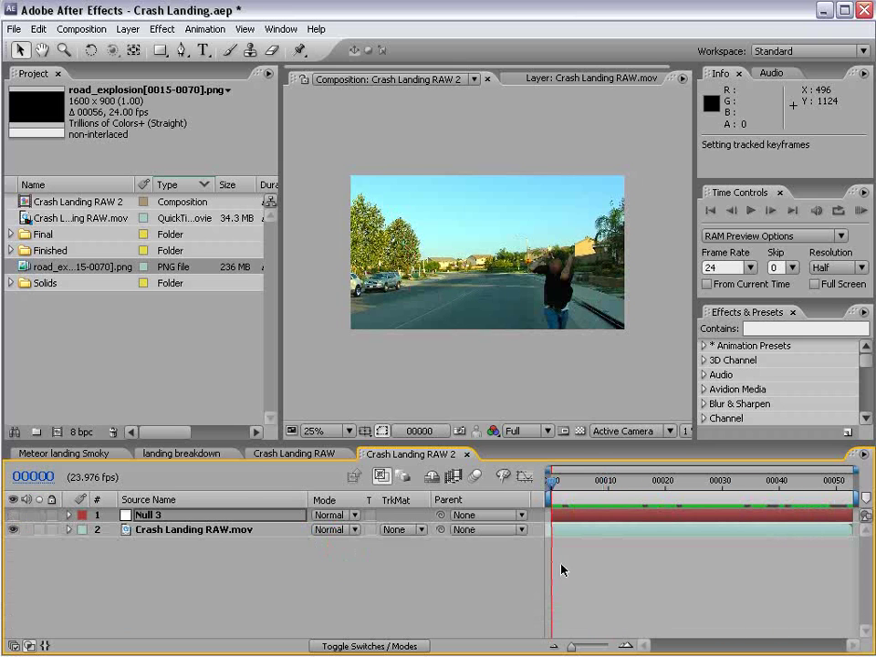
Create a new 1280 x 1200 composition at 24 fps named Meteor.
key("period")
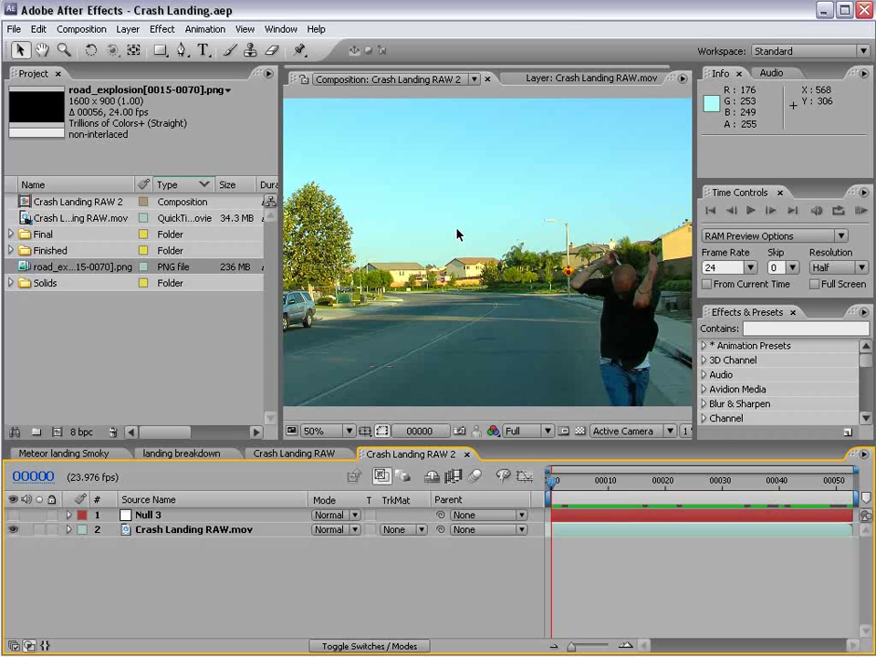
left_click(91, 29)
left_click(91, 48)
left_click_drag(338, 338, 331, 184)
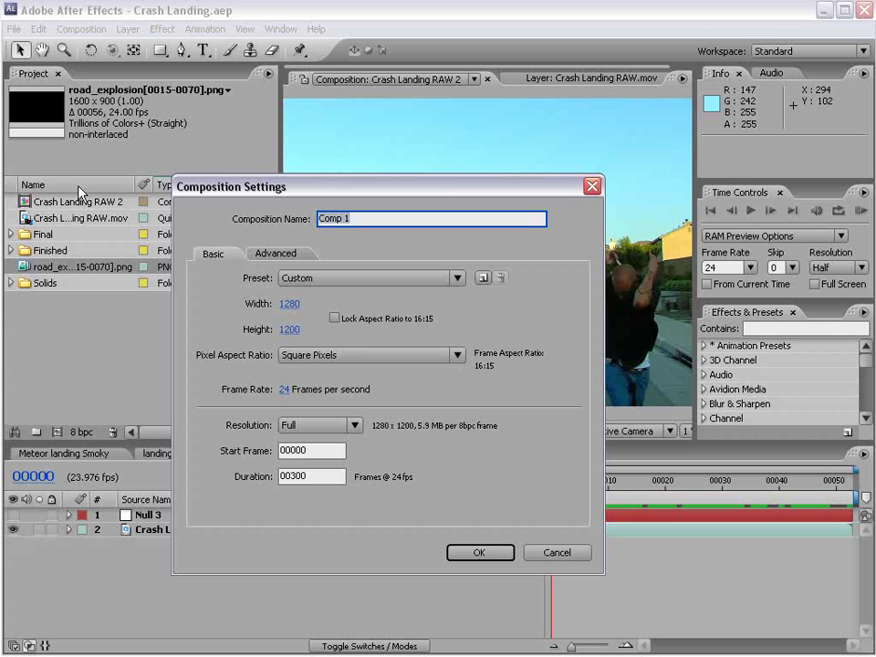
type("Meteor")
left_click(456, 548)
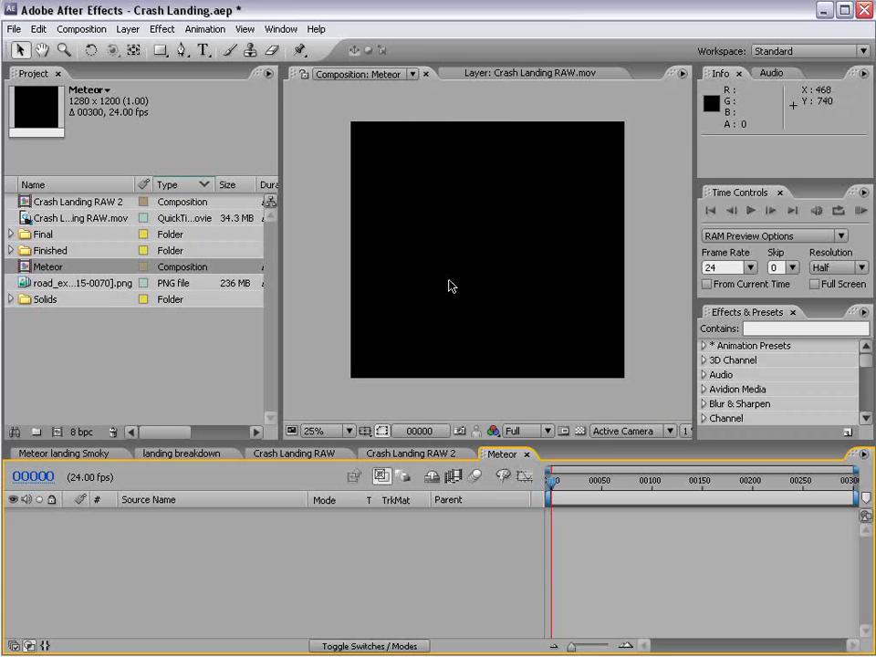
Add a 1280 x 1200 red solid named part to the Meteor composition.
left_click(128, 29)
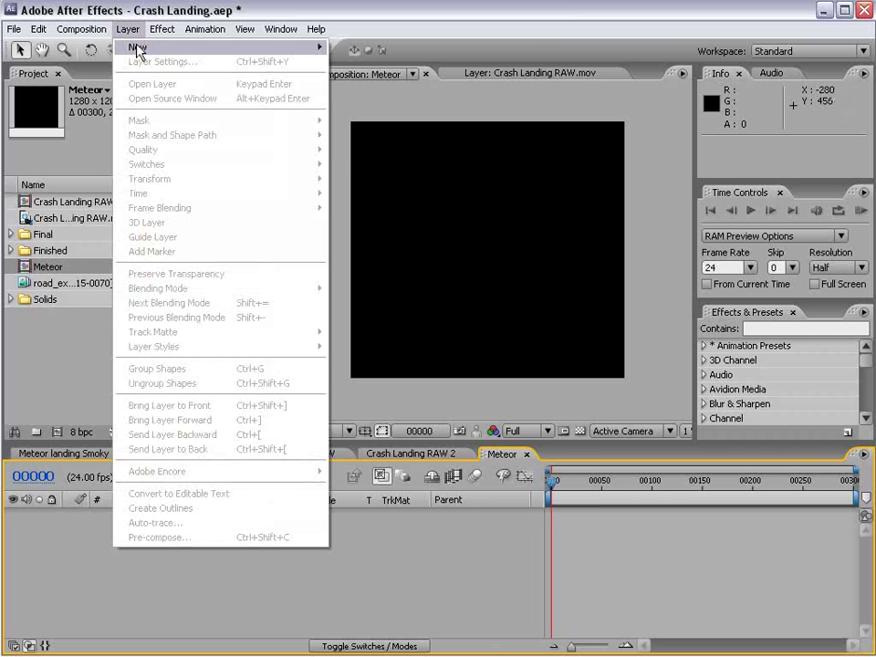
left_click(136, 47)
left_click(353, 61)
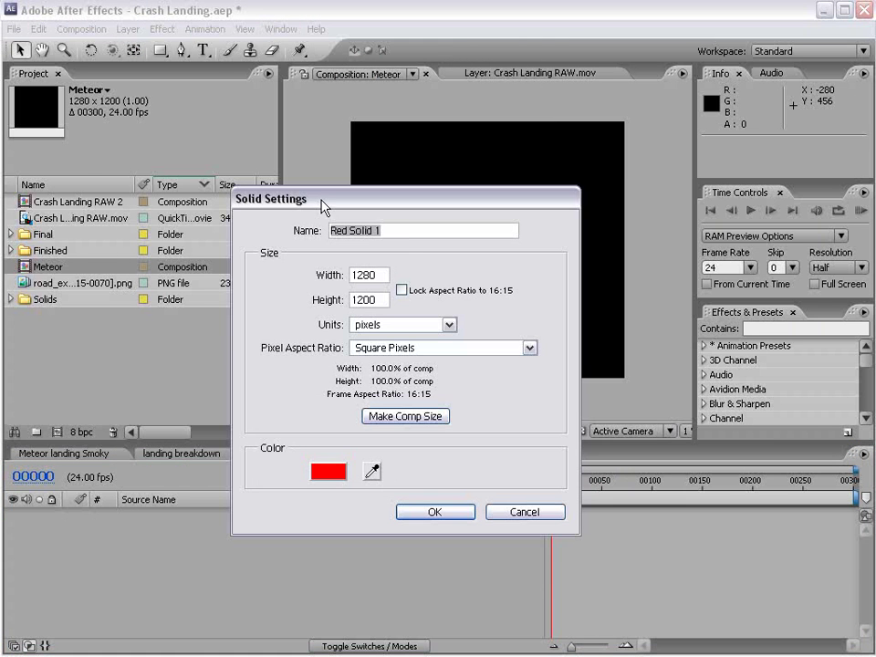
type("part")
key("Return")
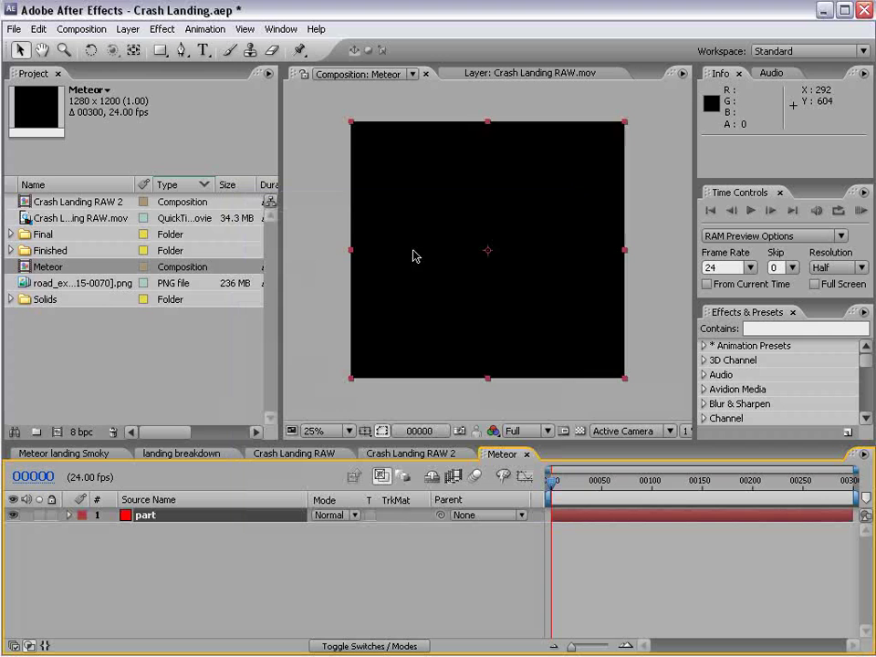
Apply Trapcode Particular to the part solid and move to frame 66 to preview the particles.
left_click(161, 28)
mouse_move(182, 520)
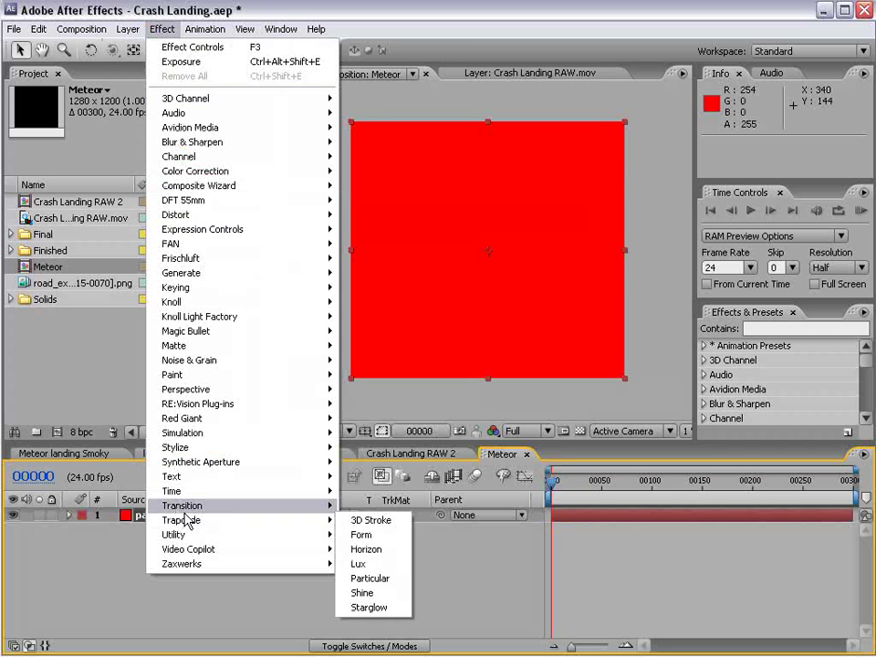
left_click(369, 580)
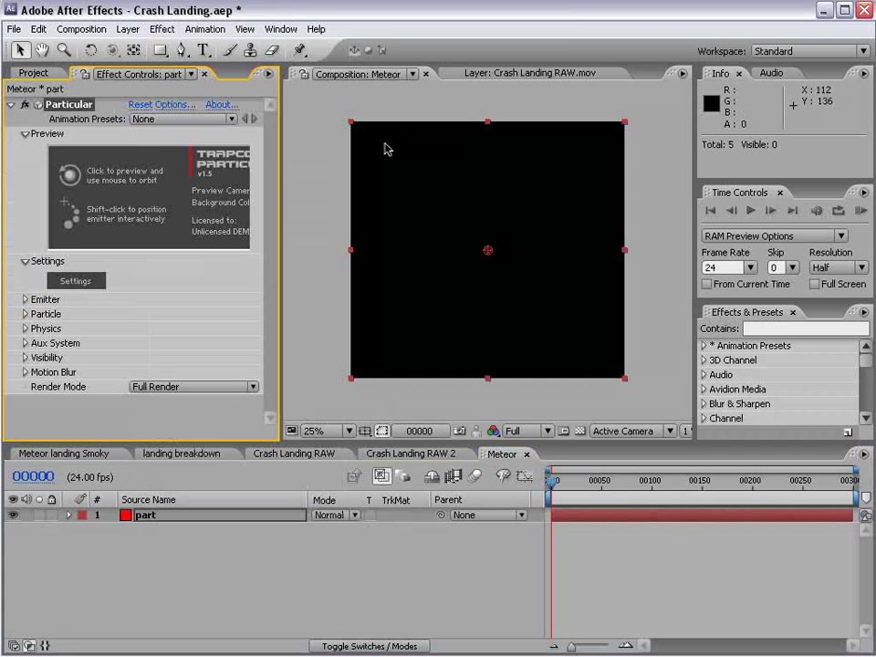
left_click_drag(599, 480, 619, 482)
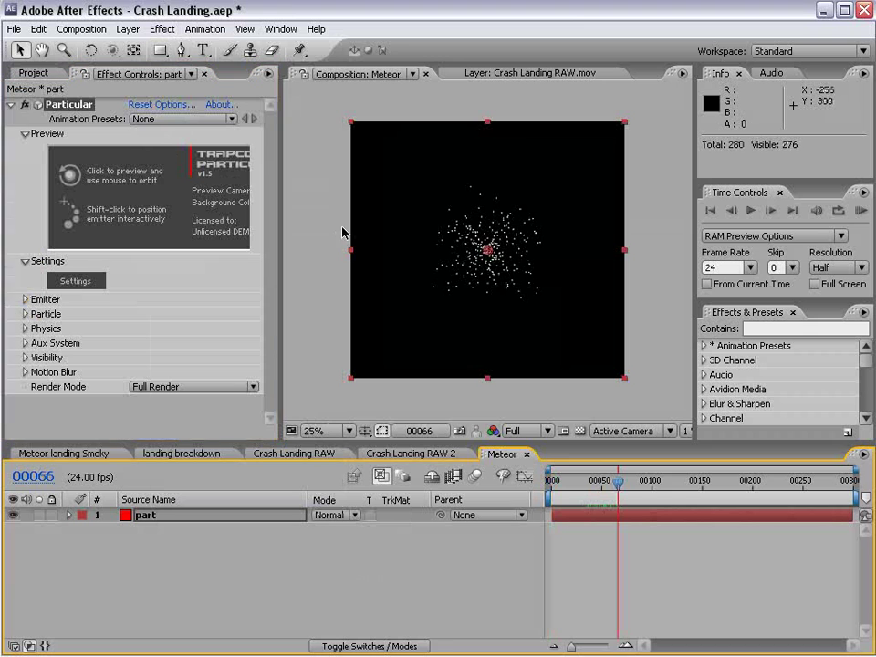
Load the t_FireStarter animation preset in Particular and preview the fire trail back to frame 17.
left_click(189, 120)
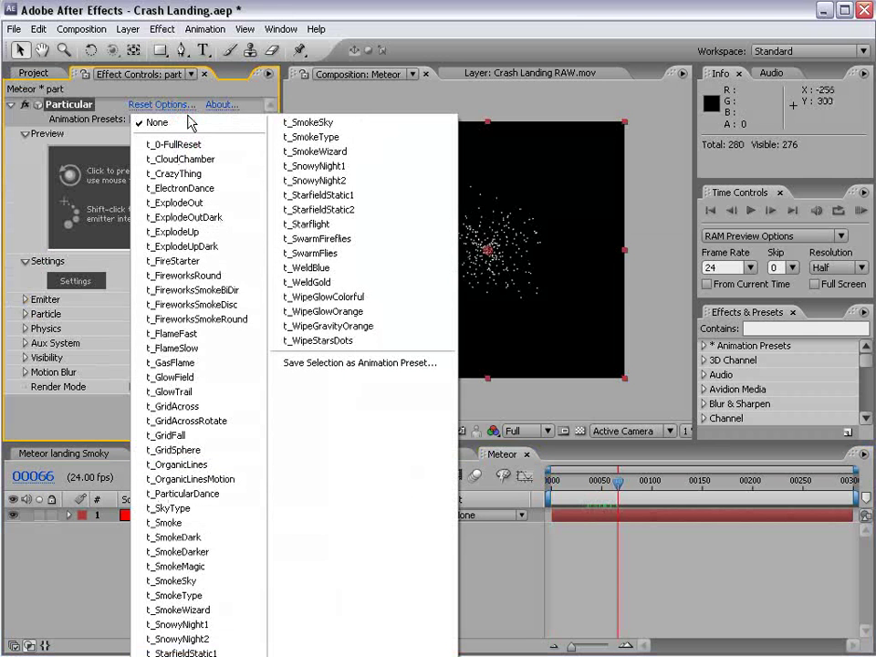
left_click(181, 261)
key("period")
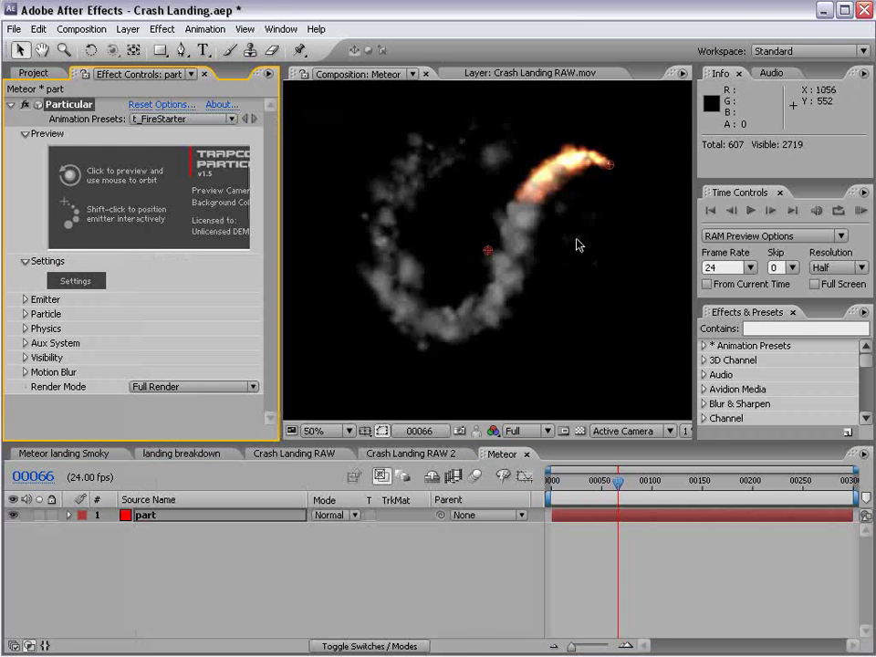
left_click_drag(618, 490, 569, 493)
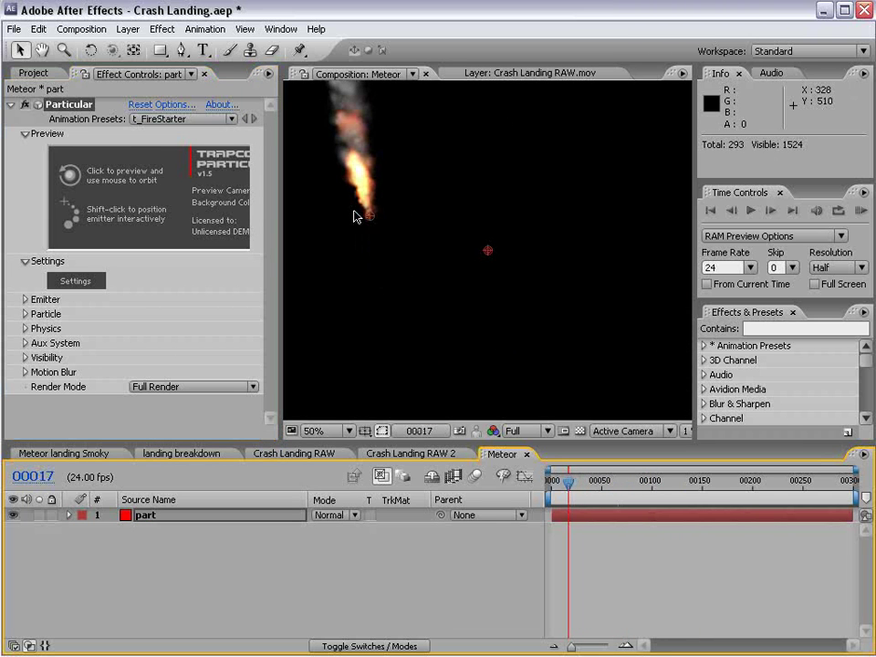
Add a 3D null object to the Meteor composition and reveal its Position property.
left_click(127, 28)
mouse_move(137, 47)
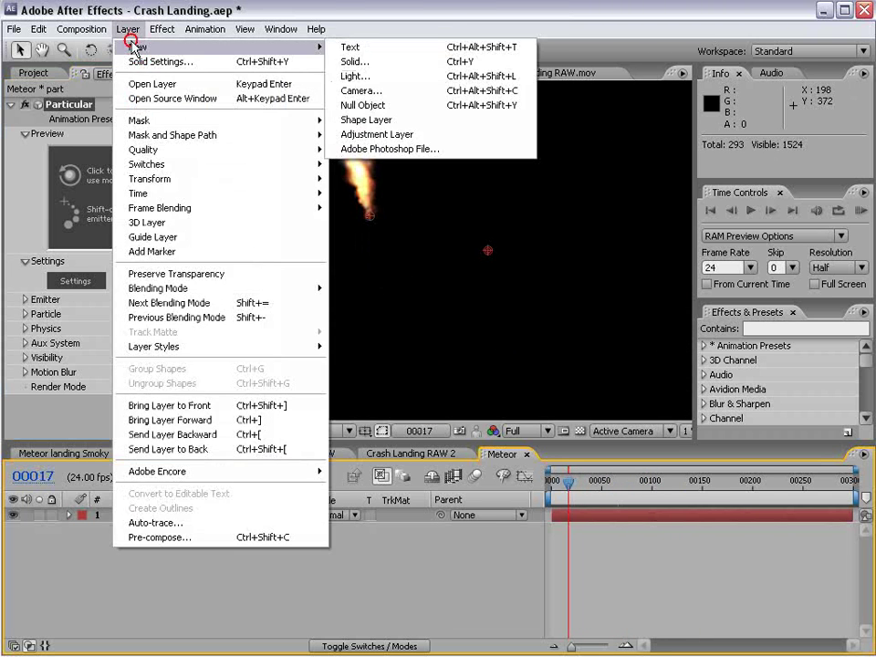
left_click(355, 106)
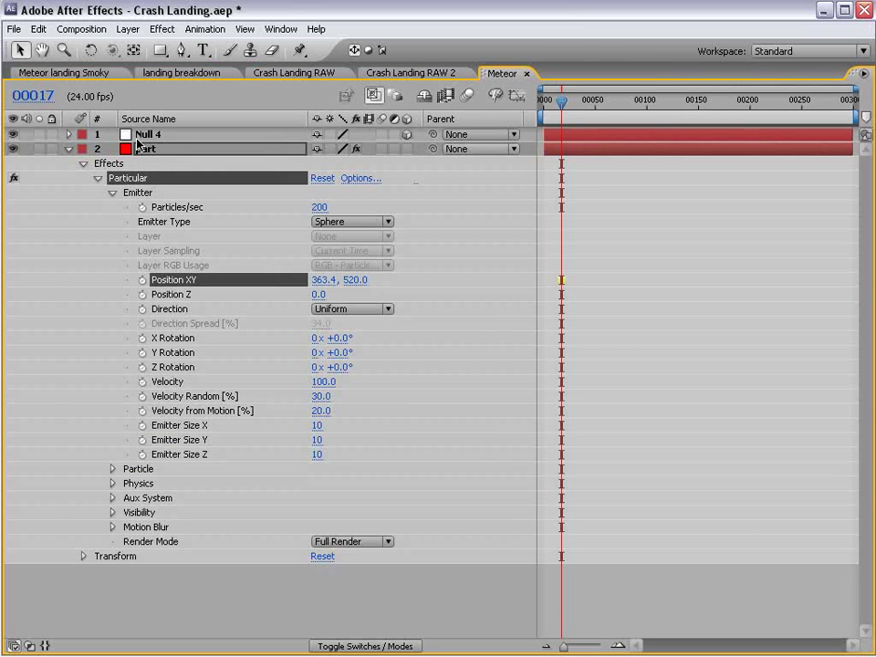
left_click(148, 135)
key("p")
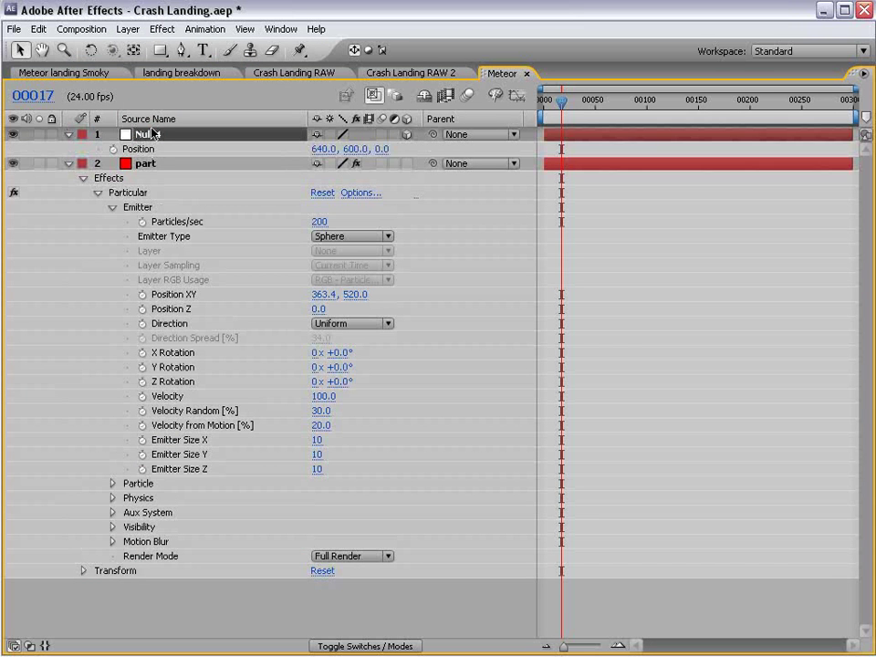
Link Particular's emitter Position XY to the null's Position and Position Z to the null's Z value with expressions.
left_click(141, 297, "alt")
left_click_drag(360, 310, 138, 150)
left_click(514, 399)
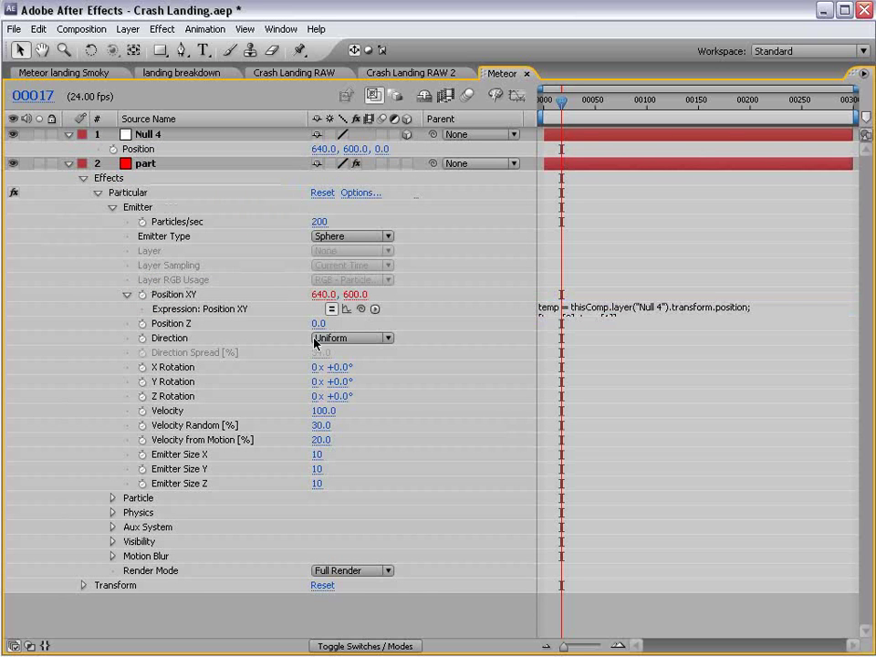
left_click(142, 324, "alt")
left_click_drag(360, 338, 383, 149)
left_click(624, 389)
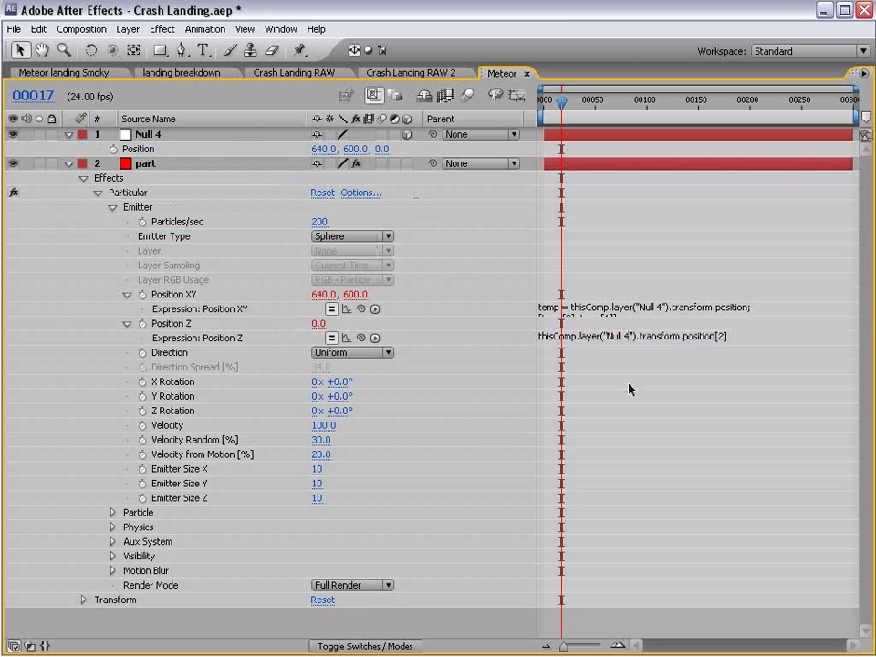
Try moving the null in the composition view to test the emitter link, and undo the move.
key("grave")
left_click_drag(508, 279, 446, 232)
key("ctrl+z")
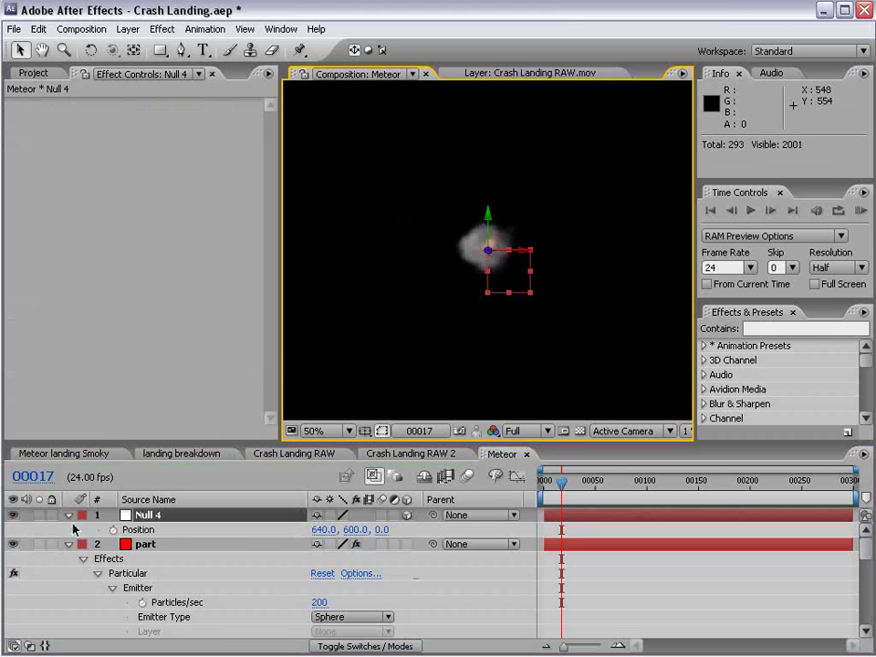
Collapse the properties of both layers and show only the null's Position.
left_click(68, 515)
left_click(68, 530)
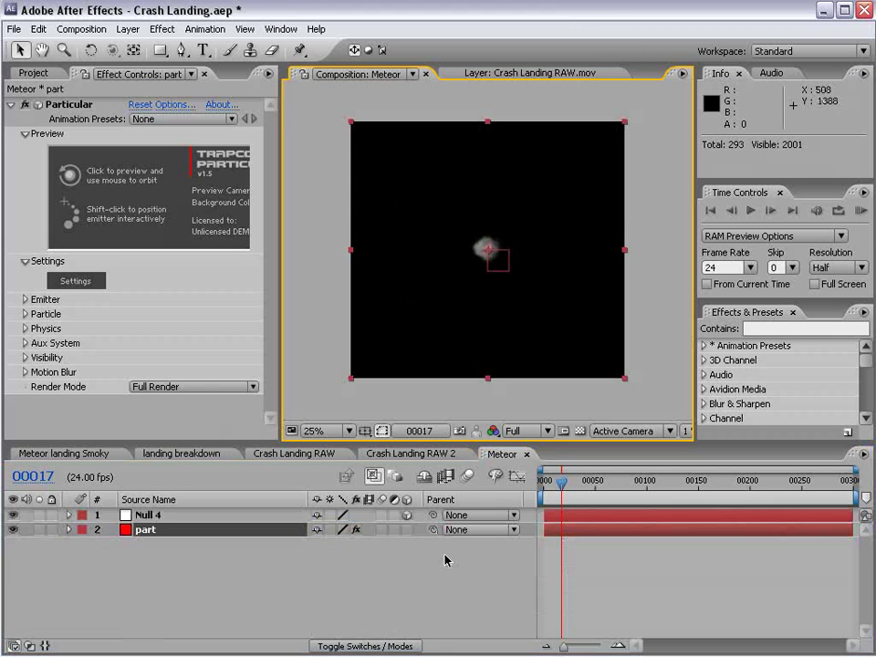
left_click(224, 604)
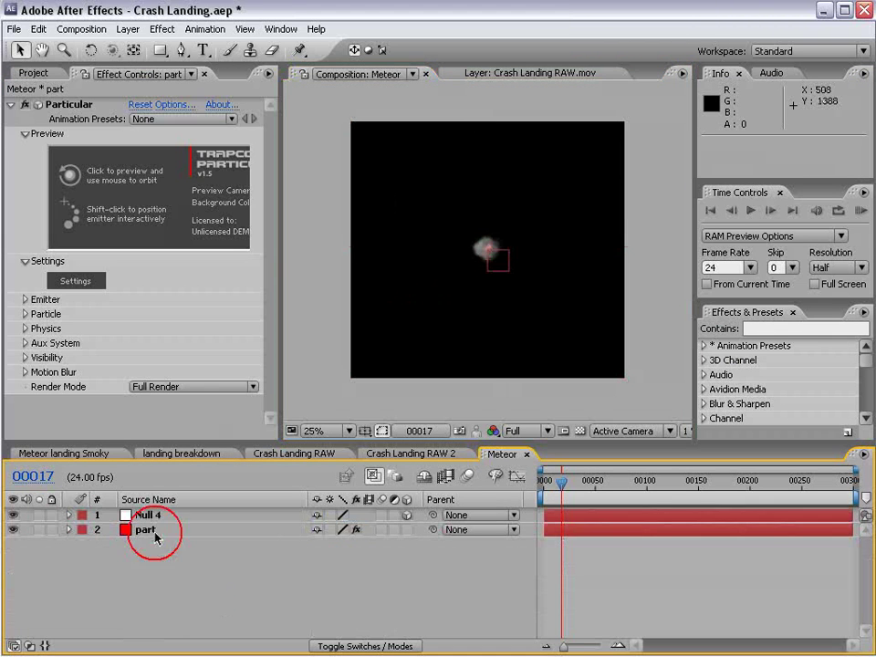
left_click(146, 516)
key("p")
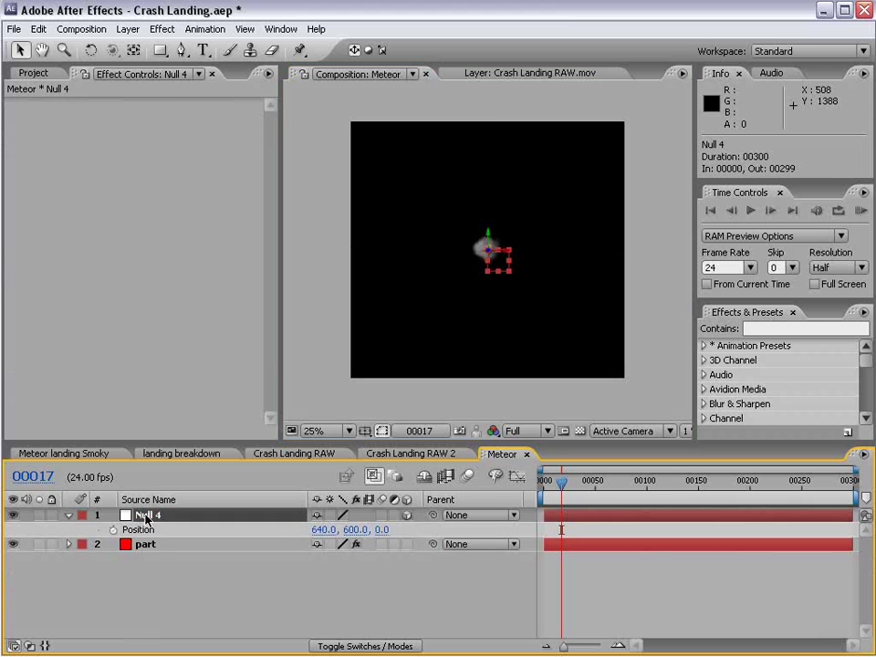
Keyframe the null's Position at 672, 952, 0 around frame 19 and at 672, 100, 0 on frame 0.
left_click_drag(565, 486, 552, 485)
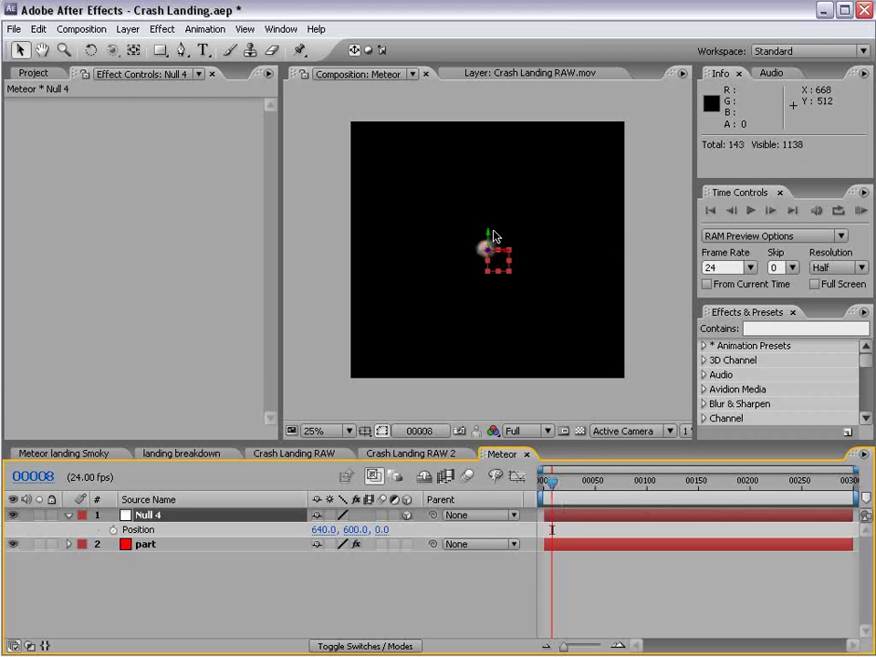
left_click_drag(501, 270, 506, 344)
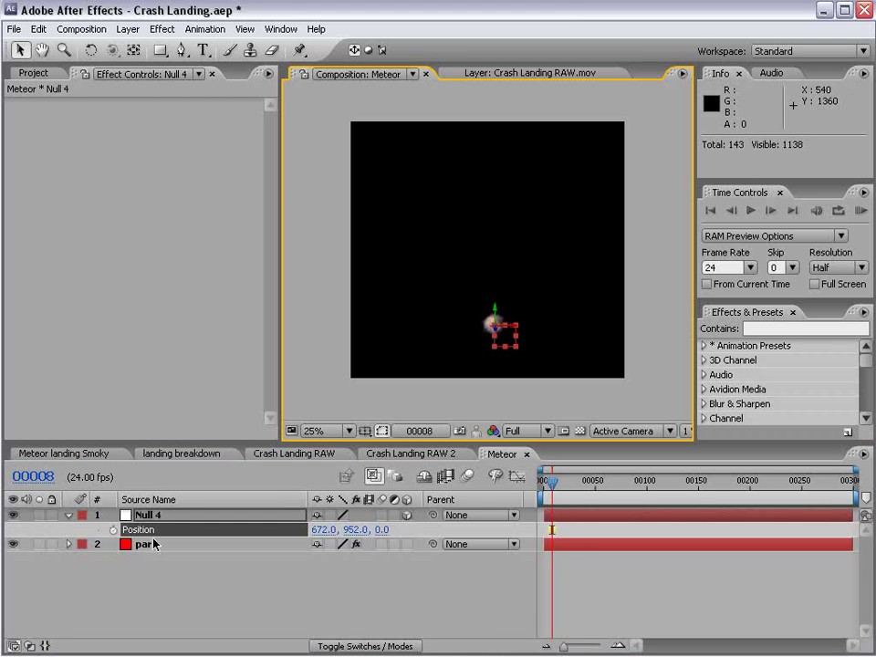
left_click(112, 530)
left_click_drag(552, 530, 562, 530)
left_click(545, 481)
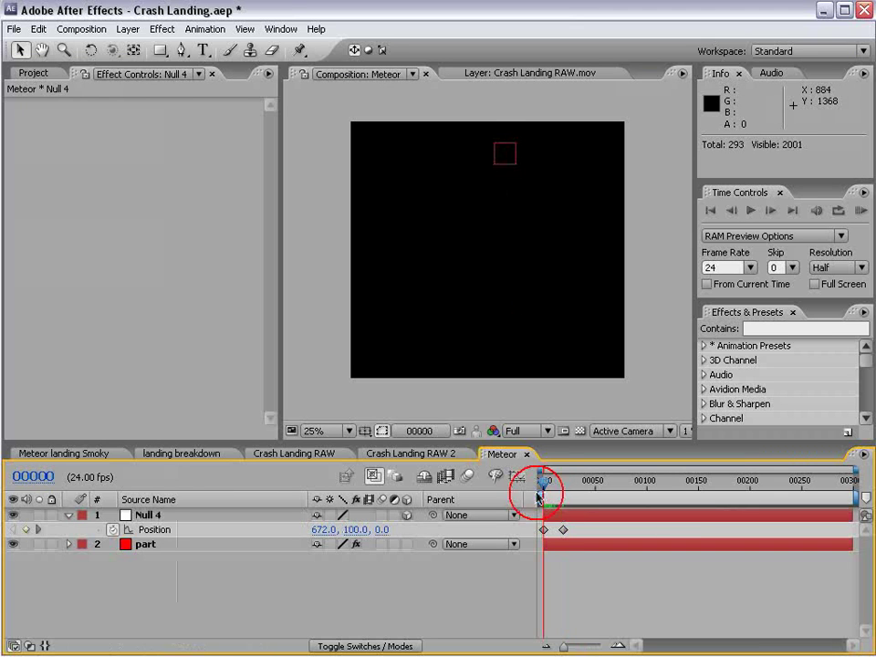
Push the null's starting position at frame 0 far back to -208, -320, 6880 and preview the fire trail.
left_click(553, 515)
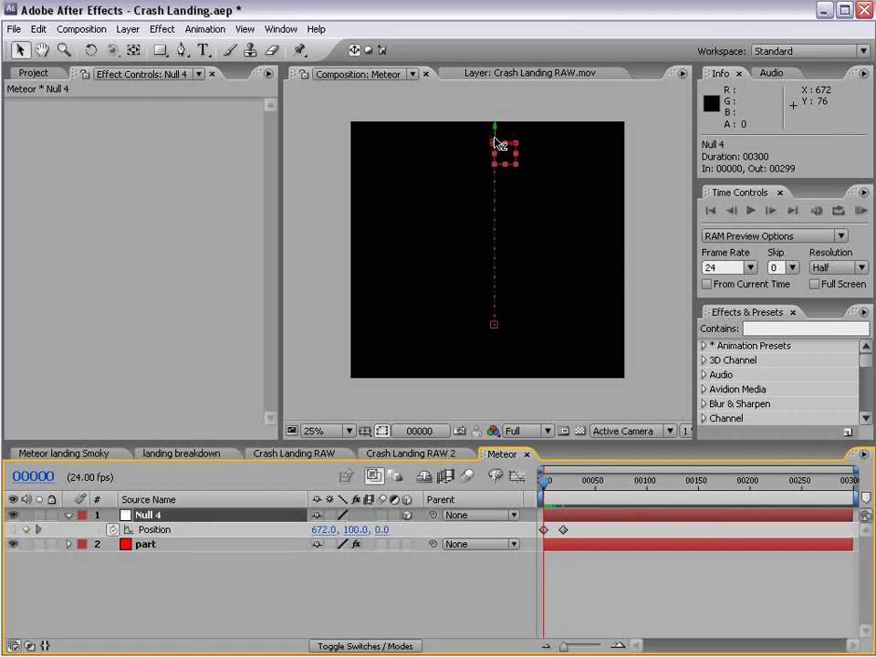
left_click_drag(495, 144, 456, 289)
mouse_move(492, 221)
left_mouse_down()
mouse_move(485, 32)
mouse_move(491, 198)
mouse_move(446, 227)
mouse_move(235, 244)
mouse_move(461, 231)
mouse_move(411, 229)
mouse_move(543, 204)
mouse_move(461, 217)
mouse_move(490, 200)
left_mouse_up()
left_click(613, 588)
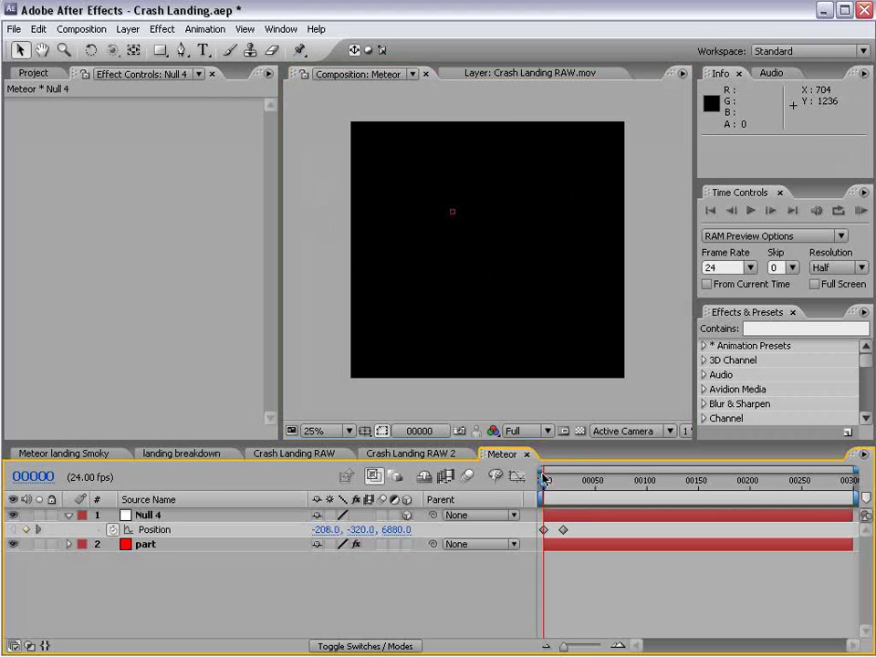
left_click_drag(543, 481, 565, 476)
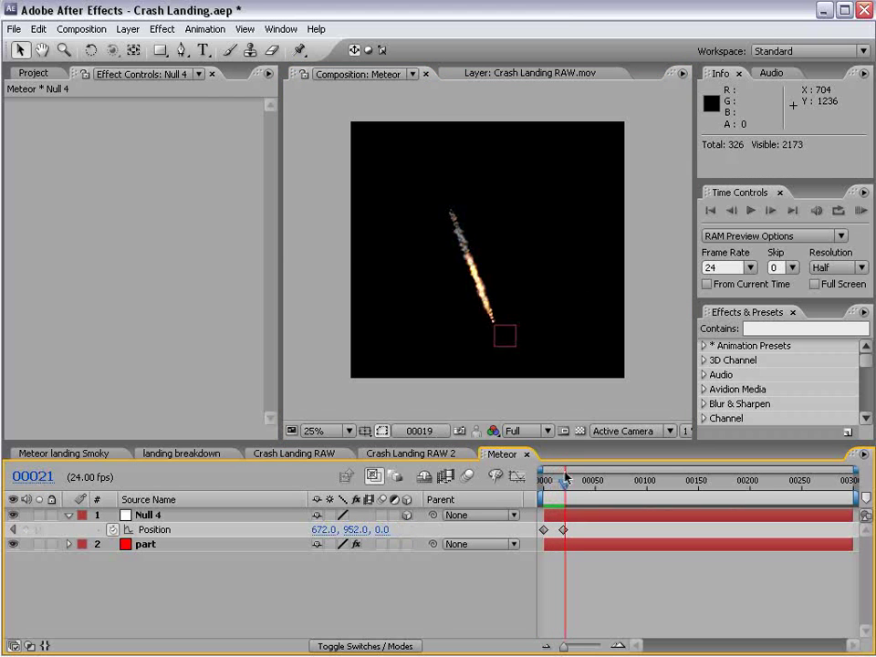
Try moving the null closer along Z at frame 21, and undo the change.
left_click(516, 333)
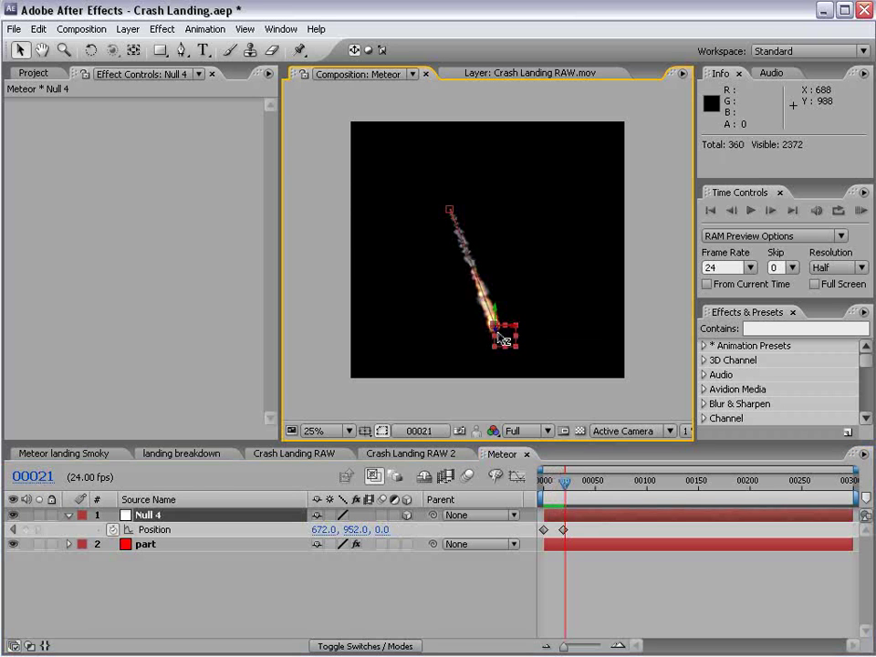
left_click_drag(501, 340, 503, 377)
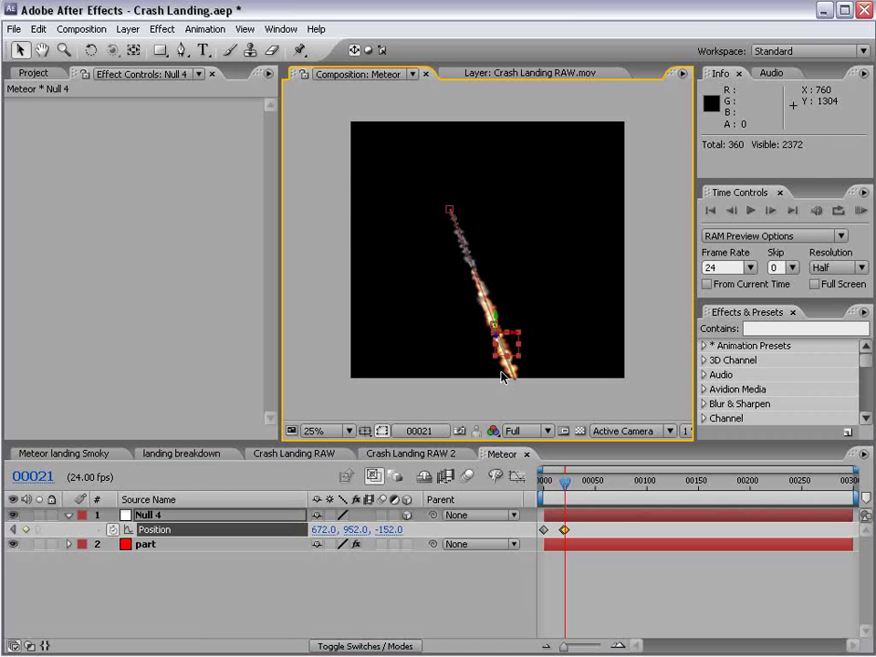
key("ctrl+z")
Move the null's end position at frame 19 to about 629.5, 795.5, -665.8.
key("equal")
key("equal")
key("space")
left_click_drag(569, 548, 734, 540)
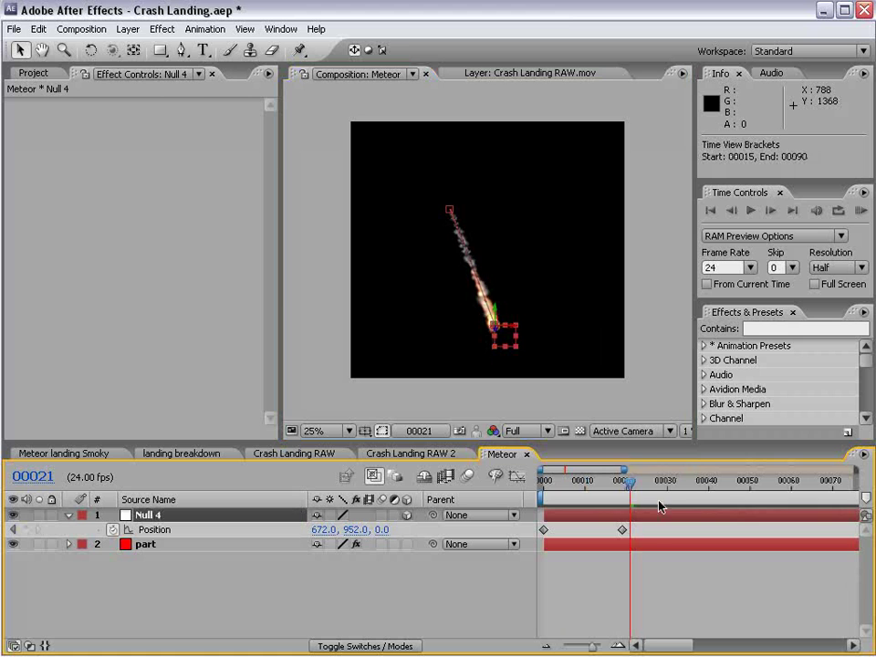
left_click_drag(638, 481, 623, 481)
left_click_drag(514, 371, 503, 241)
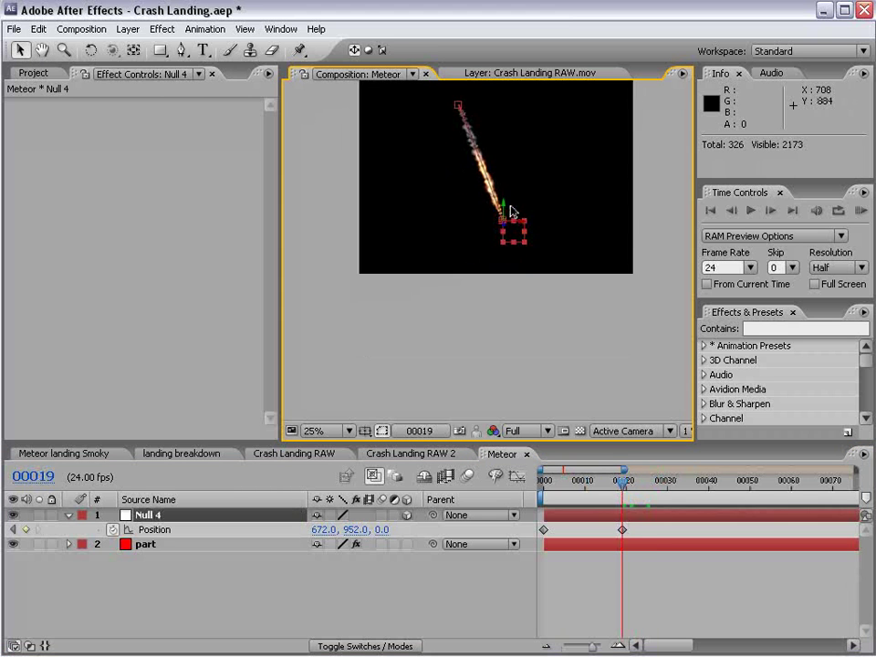
key("period")
left_click_drag(520, 188, 552, 391)
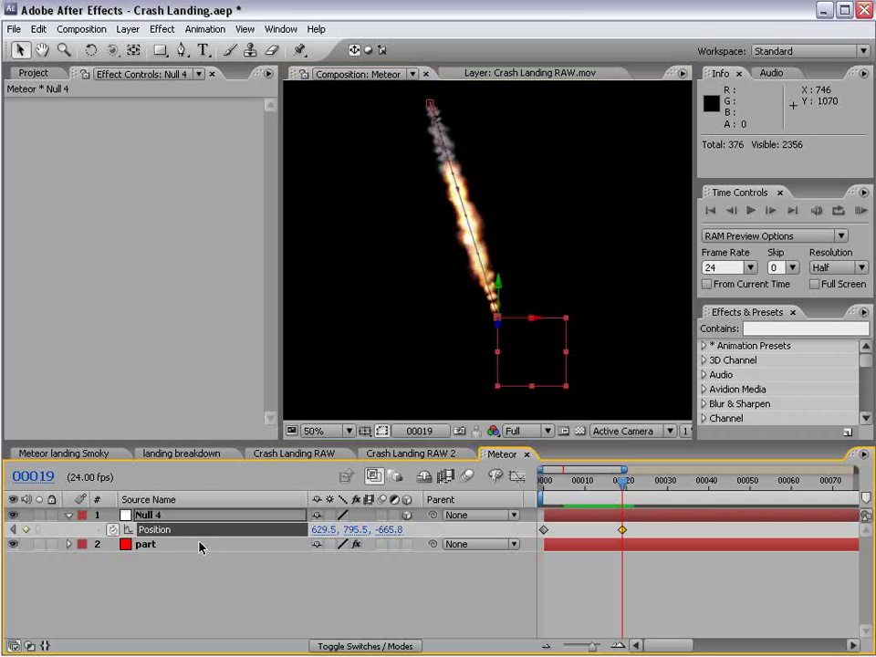
Reveal the Emitter settings of the part layer's Particular effect in the Meteor timeline.
left_click(144, 545)
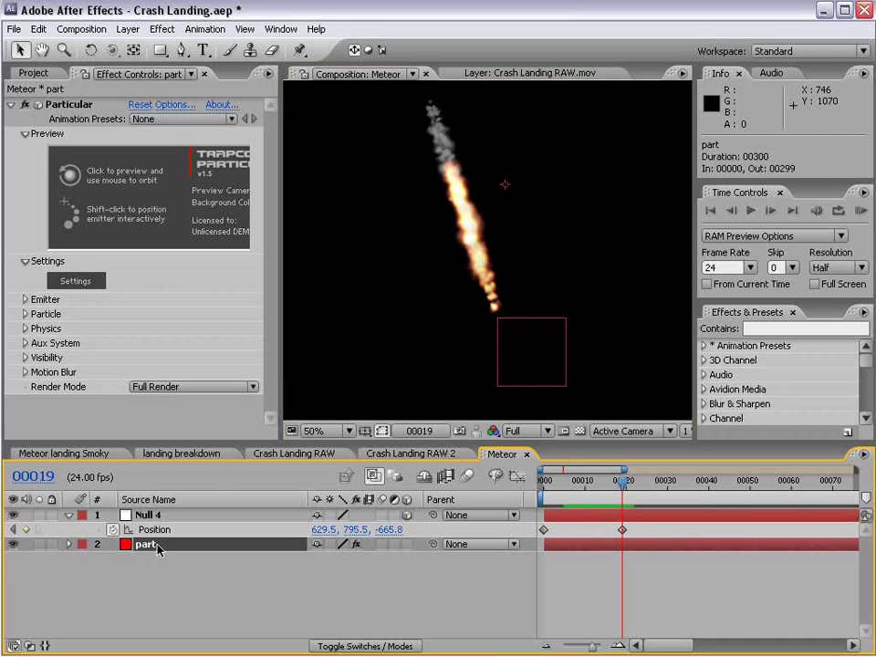
key("e")
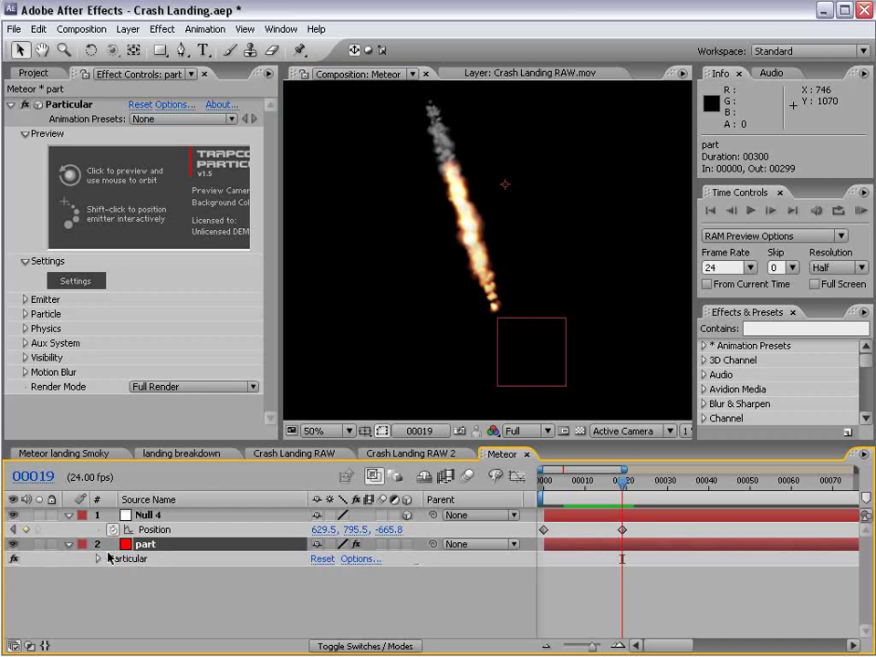
left_click(100, 559)
left_click_drag(185, 445, 187, 358)
left_click(111, 488)
scroll(284, 534, "up", 2)
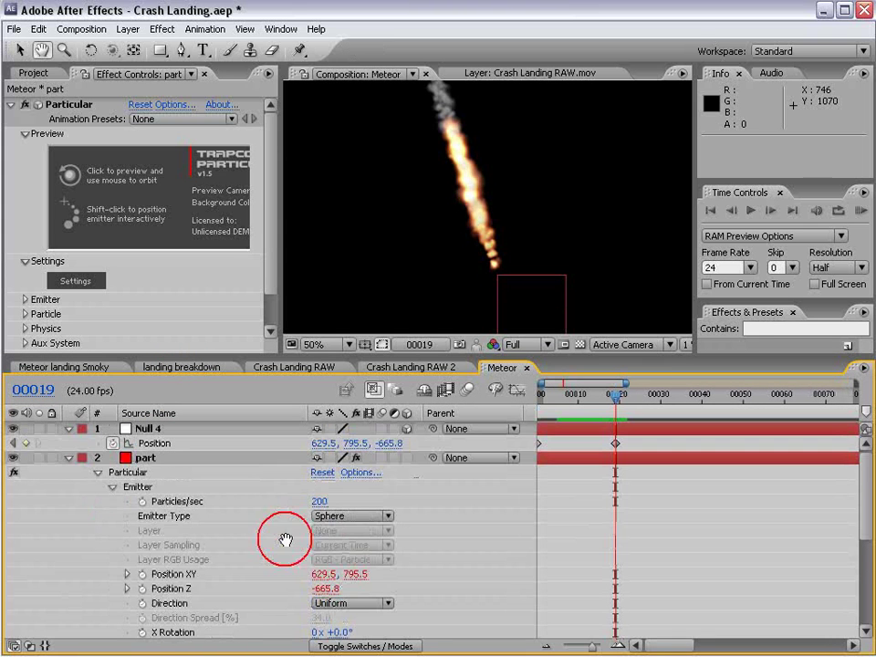
Keyframe the emitter's Particles/sec at 200 on frame 20 and at 0 on frame 21, and check the trail's end.
left_click(142, 501)
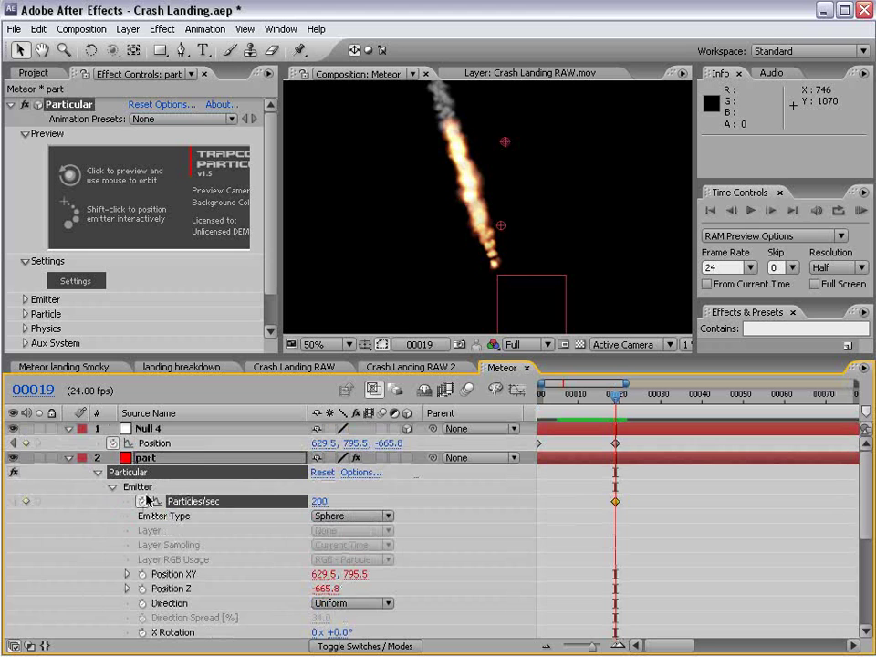
left_click(142, 501)
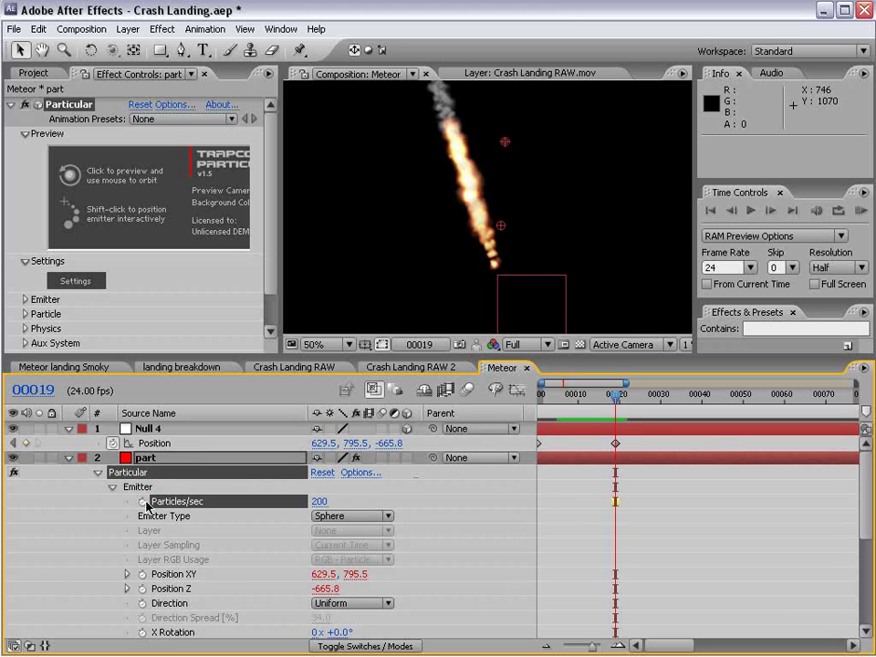
key("Page_Down")
left_click(142, 500)
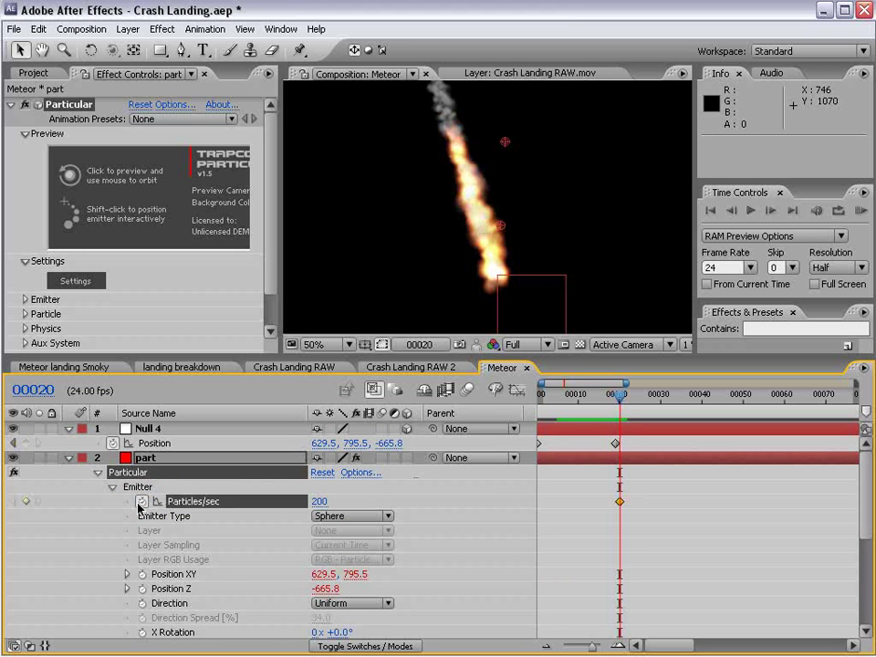
key("Page_Down")
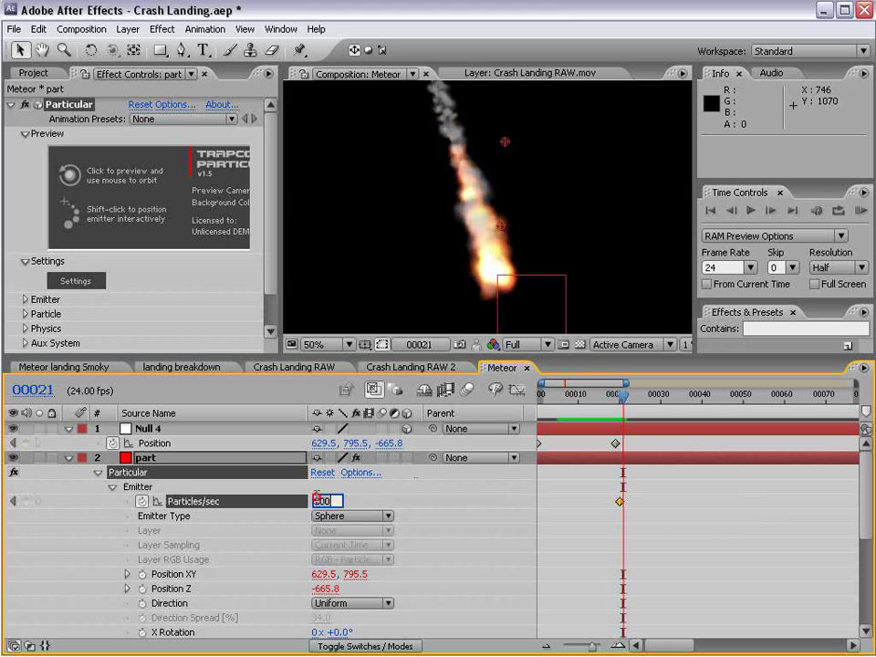
type("0")
key("Return")
left_click_drag(599, 413, 627, 420)
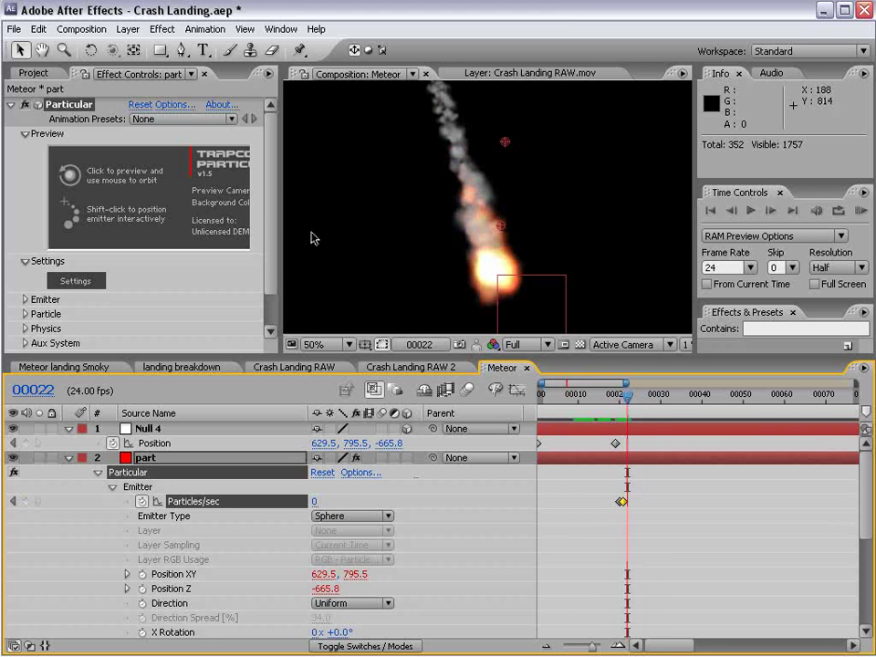
Set the emitter's Velocity Random and Velocity from Motion to 2.0 each, and scrub to check the trail.
left_click_drag(270, 209, 226, 242)
left_click(26, 258)
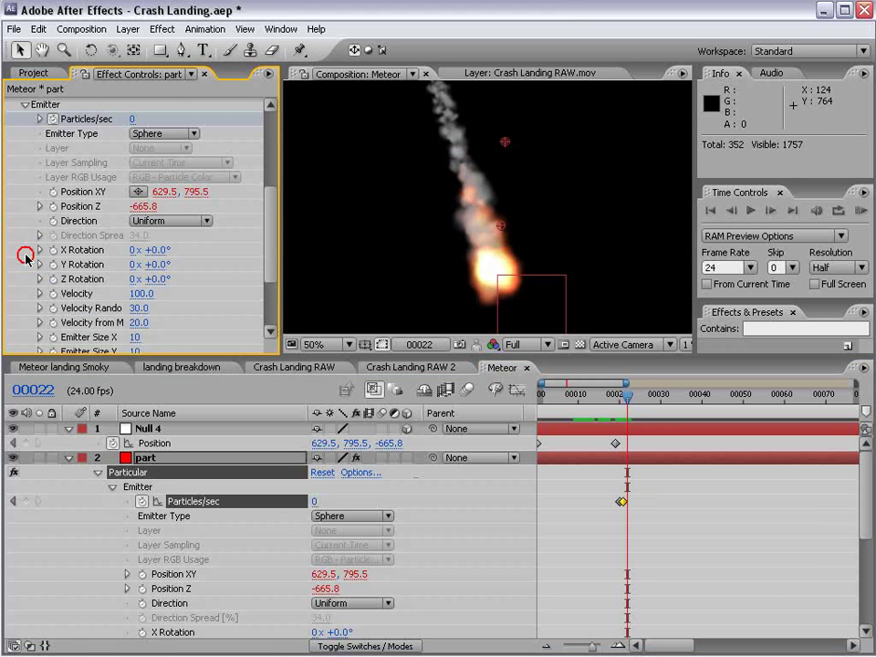
left_click(139, 309)
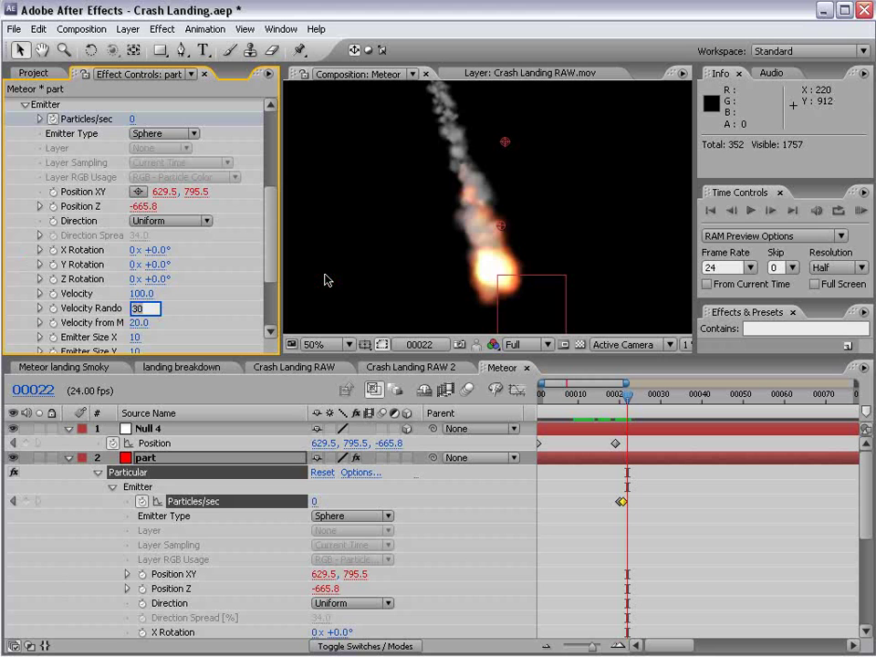
key("Return")
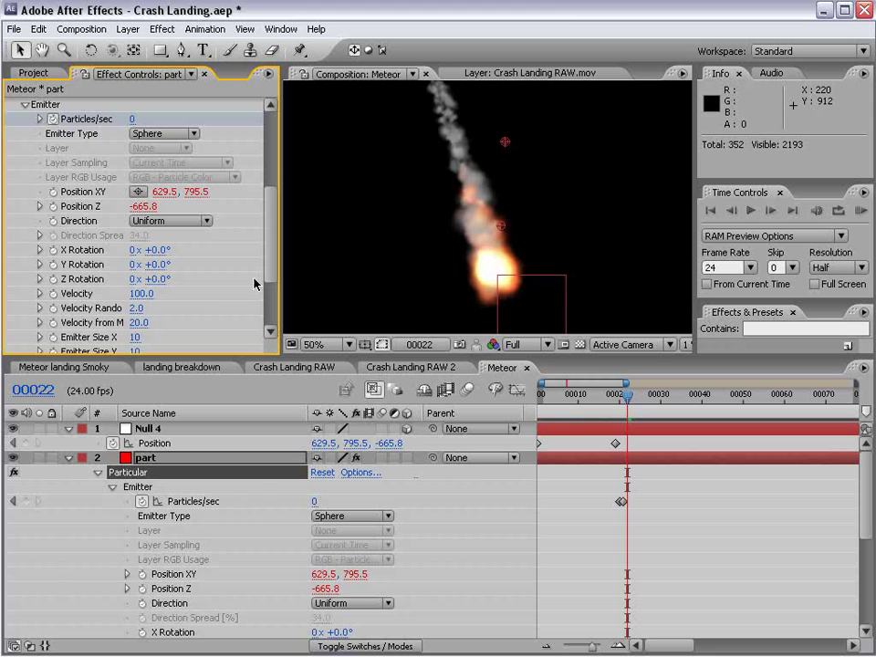
left_click(135, 322)
key("Return")
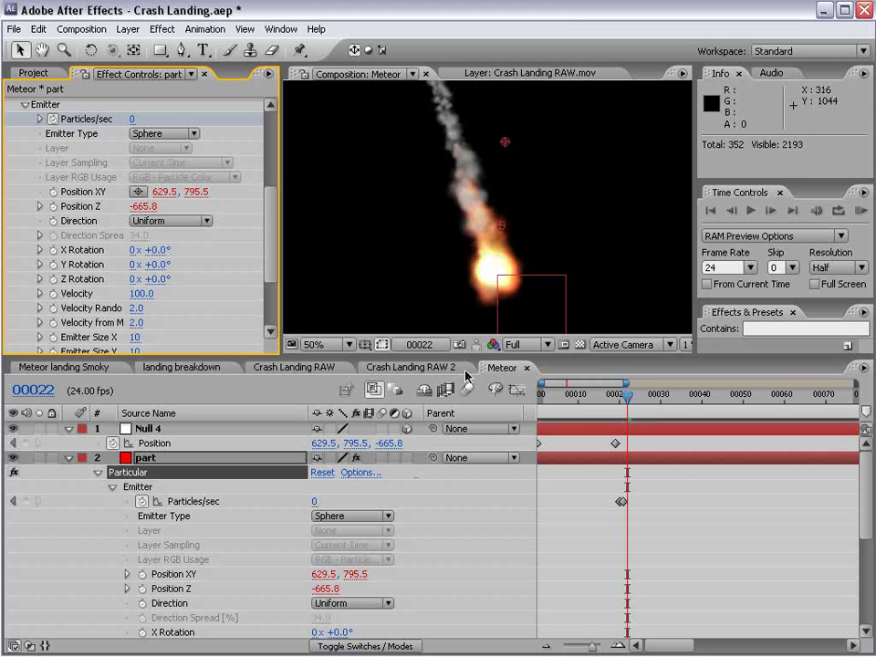
left_click(629, 420)
left_click_drag(626, 398, 632, 443)
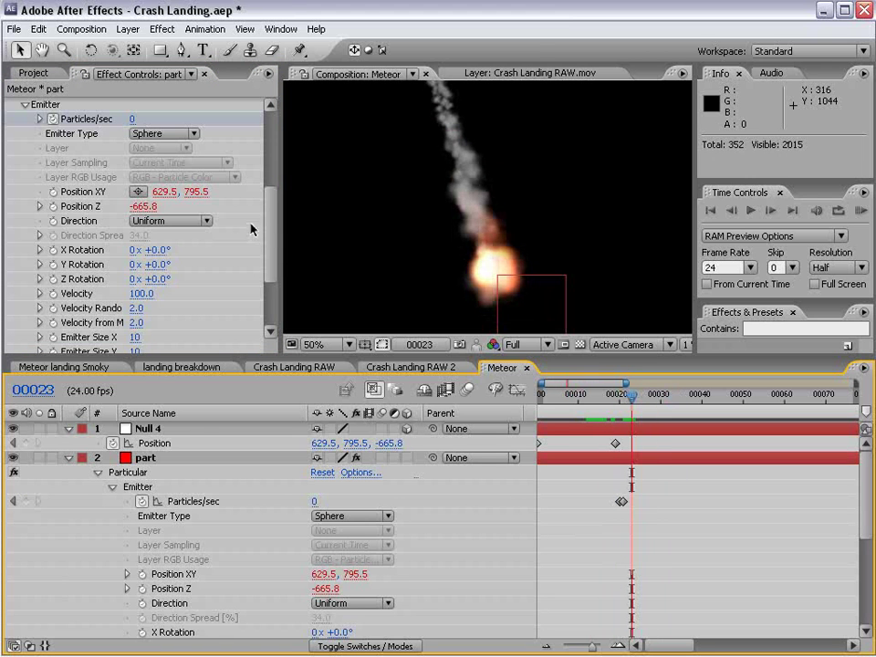
Adjust the particle Size slightly in Particular's Particle settings and scrub to check the trail.
left_click_drag(268, 223, 272, 248)
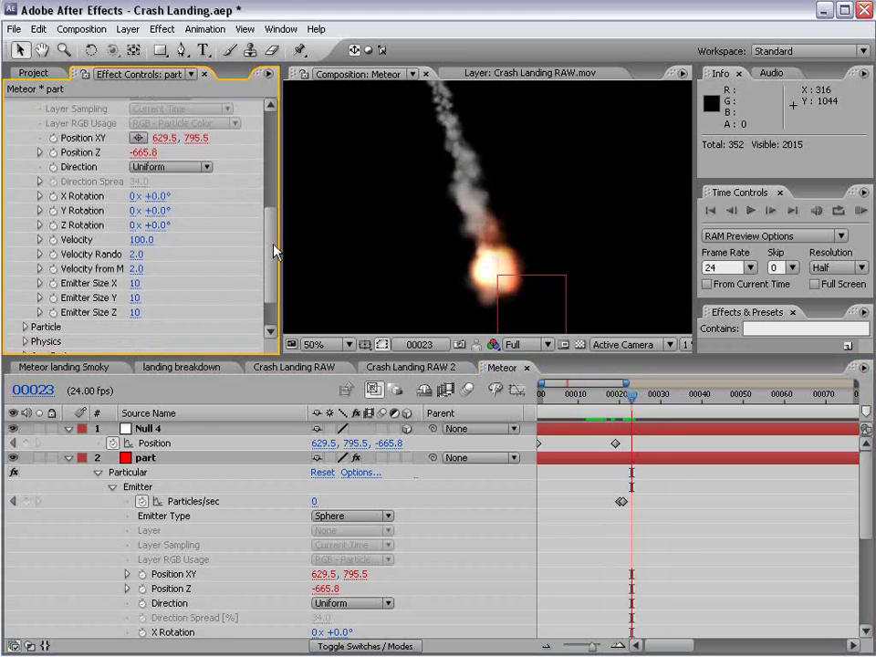
left_click(26, 320)
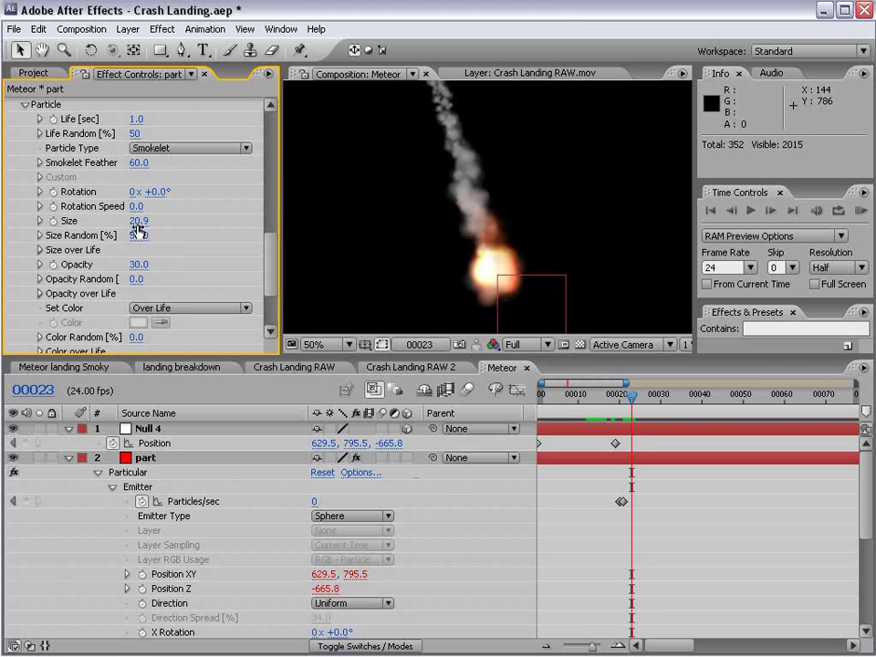
left_click_drag(137, 222, 139, 221)
mouse_move(627, 402)
left_mouse_down()
mouse_move(618, 402)
mouse_move(629, 404)
left_mouse_up()
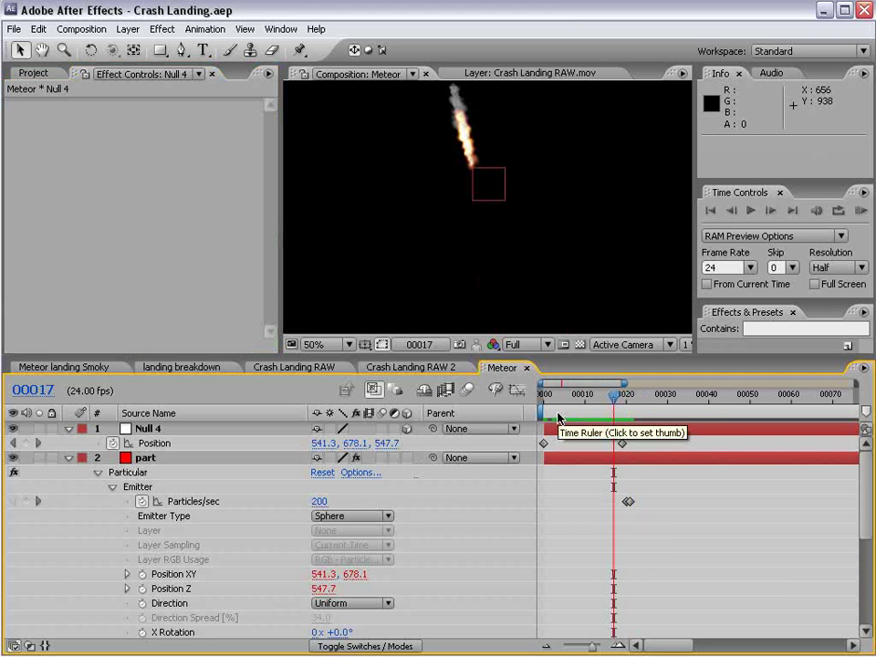
Add the Meteor composition as the top layer of Crash Landing RAW 2 starting at frame 2, and go to frame 21.
scroll(498, 267, "down", 2)
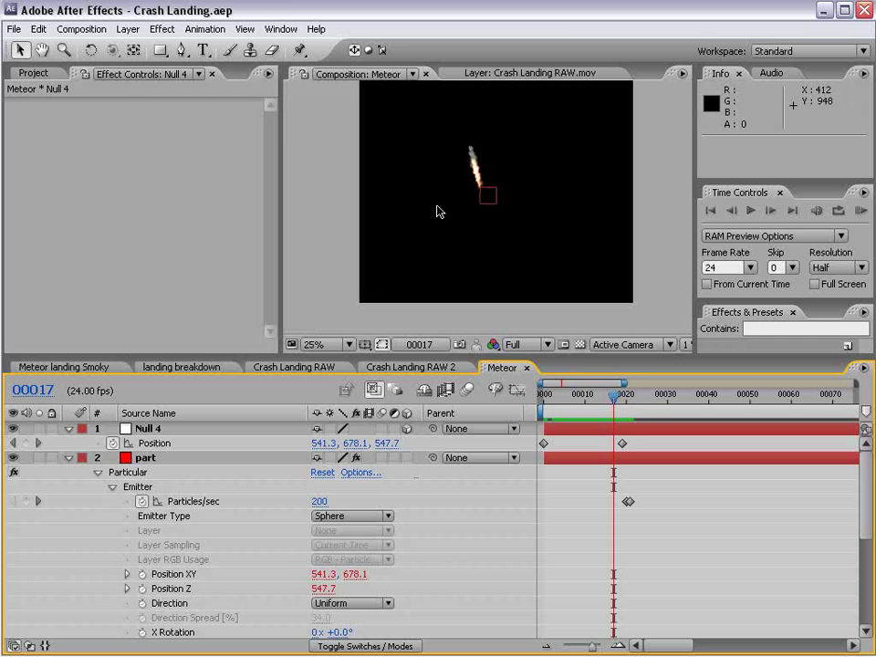
left_click(526, 367)
left_click(18, 72)
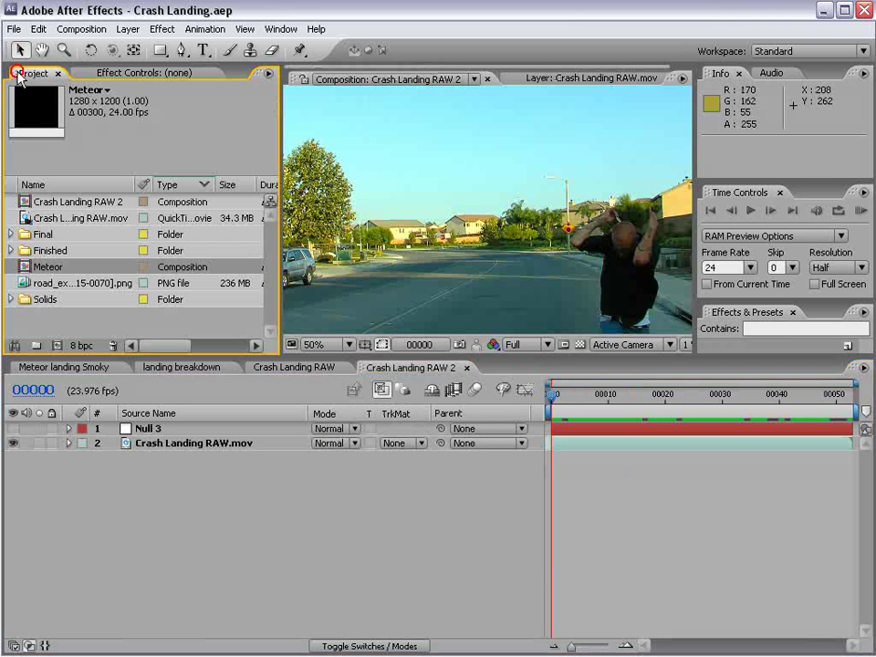
left_click_drag(550, 415, 563, 434)
left_click(592, 396)
left_click_drag(591, 396, 671, 411)
key("space")
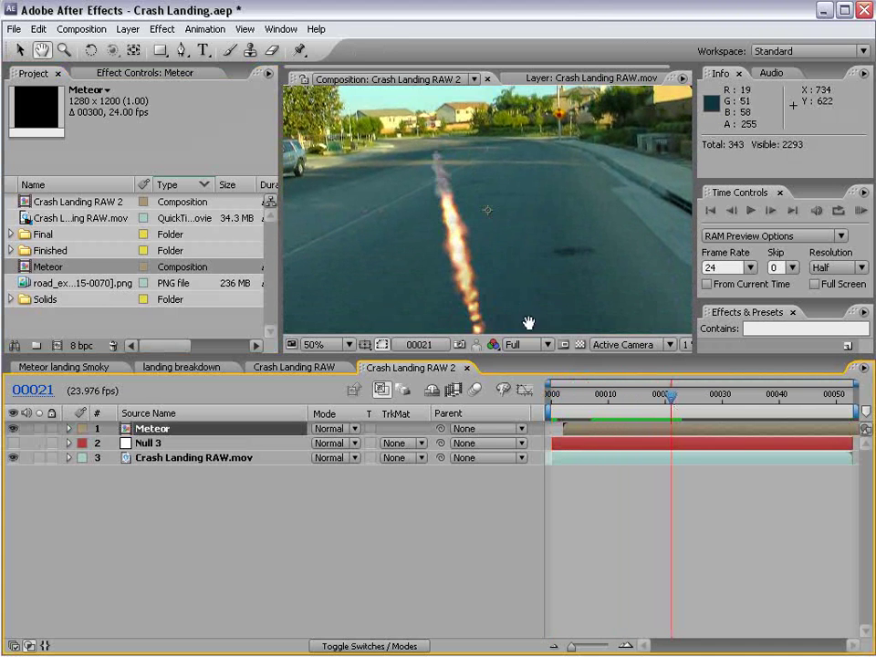
Move the Meteor layer up over the road to position 592, 72 and enlarge the composition view.
scroll(491, 221, "down", 1)
left_click_drag(528, 323, 491, 235)
key("space")
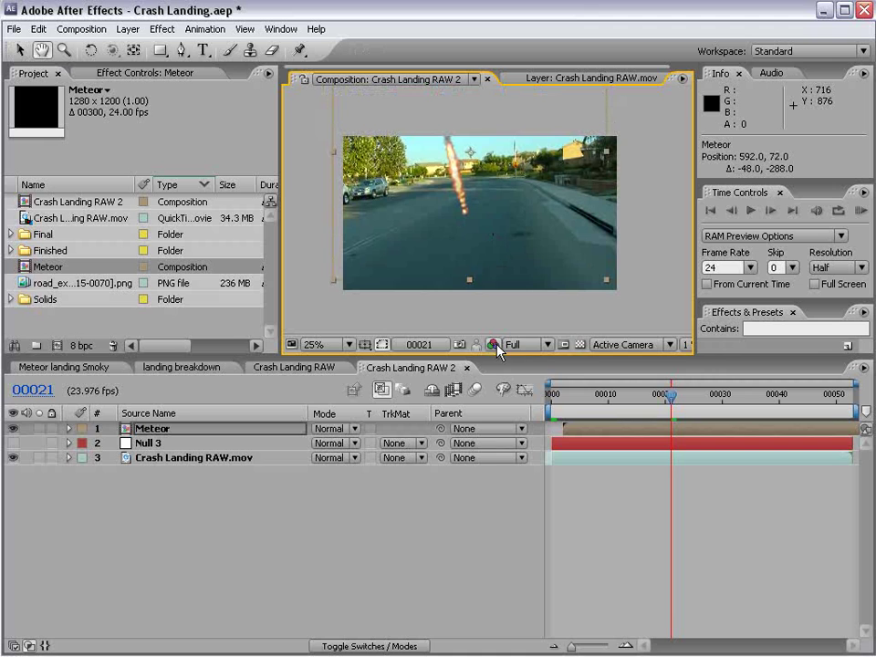
left_click_drag(496, 356, 499, 451)
left_click(511, 294)
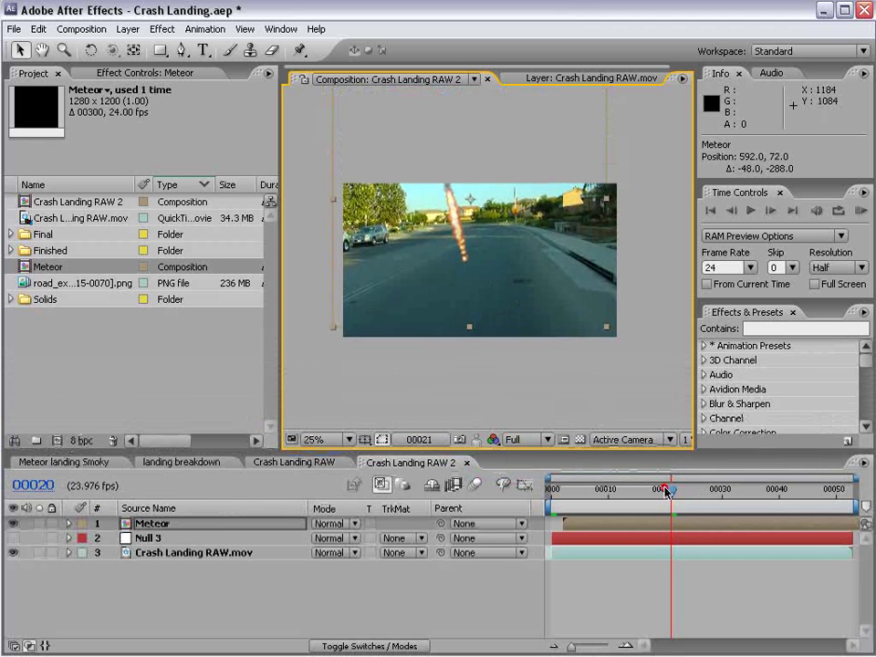
Check the impact frames and shift the Meteor layer one frame later so it starts at frame 3.
left_click_drag(668, 489, 678, 494)
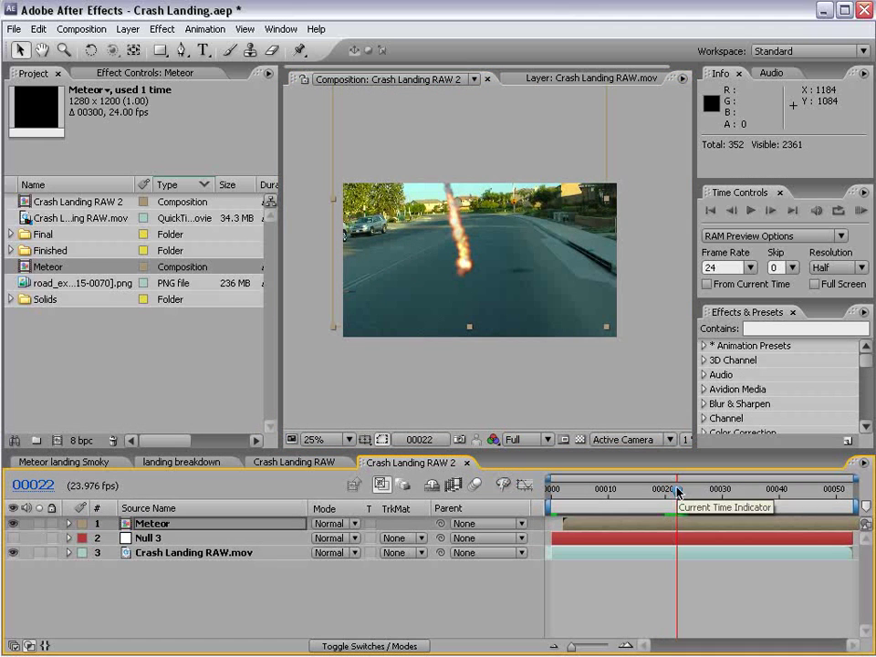
left_click(672, 494)
left_click_drag(673, 493, 678, 491)
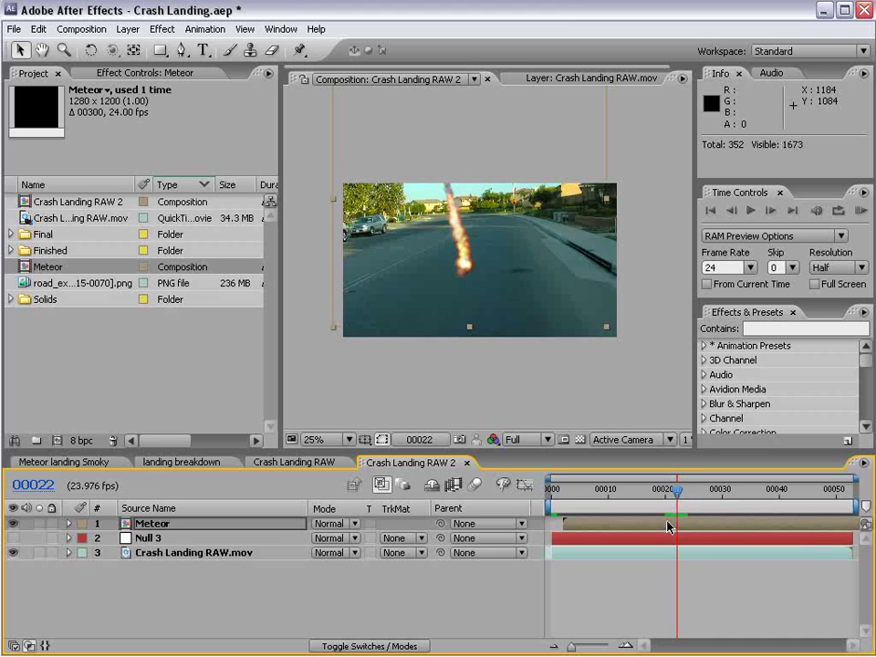
left_click(672, 527)
key("Page_Down")
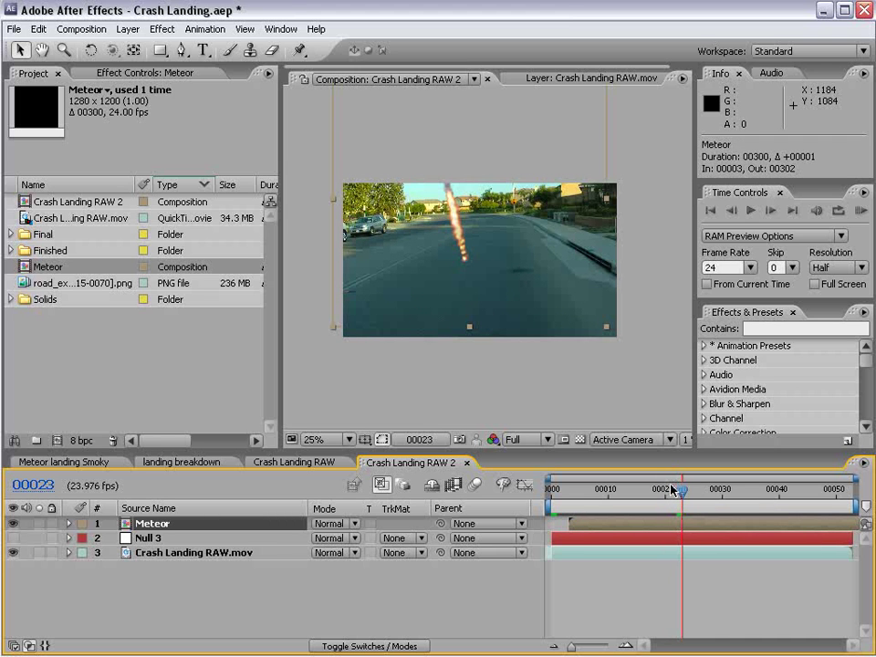
Add the road_explosion sequence above Meteor starting at frame 19, and trim its in point to frame 23.
left_click(60, 220)
left_click(59, 284)
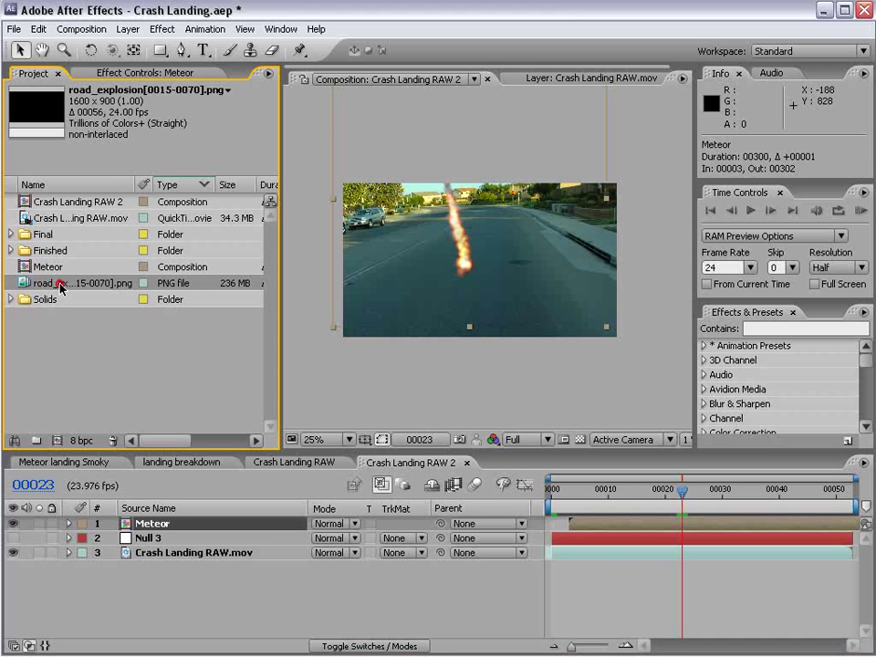
left_click_drag(70, 293, 687, 524)
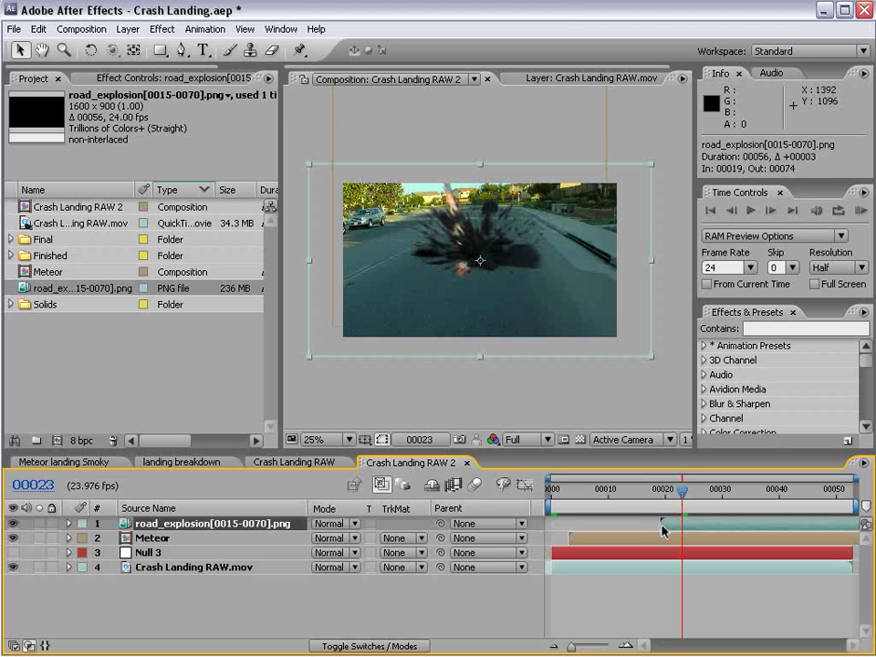
left_click_drag(663, 522, 672, 526)
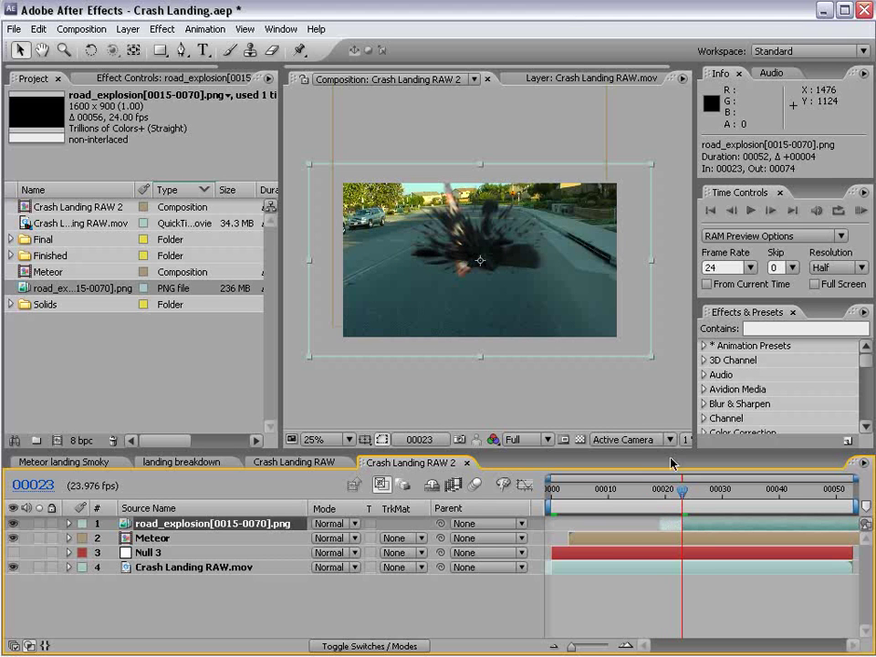
Move the road explosion down to 636, 456, parent it and the Meteor layer to Null 3, and scrub to check the tracking.
mouse_move(528, 256)
left_mouse_down()
mouse_move(514, 289)
mouse_move(526, 278)
left_mouse_up()
mouse_move(683, 498)
left_mouse_down()
mouse_move(689, 493)
mouse_move(683, 495)
left_mouse_up()
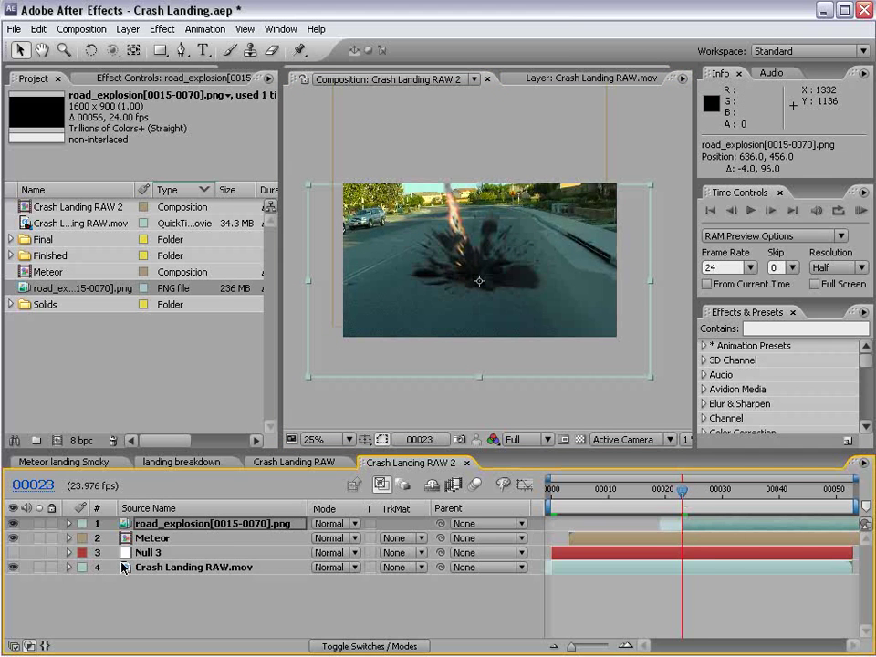
left_click(169, 543, "shift")
left_click_drag(440, 523, 150, 552)
left_click(646, 504)
left_click_drag(679, 493, 612, 545)
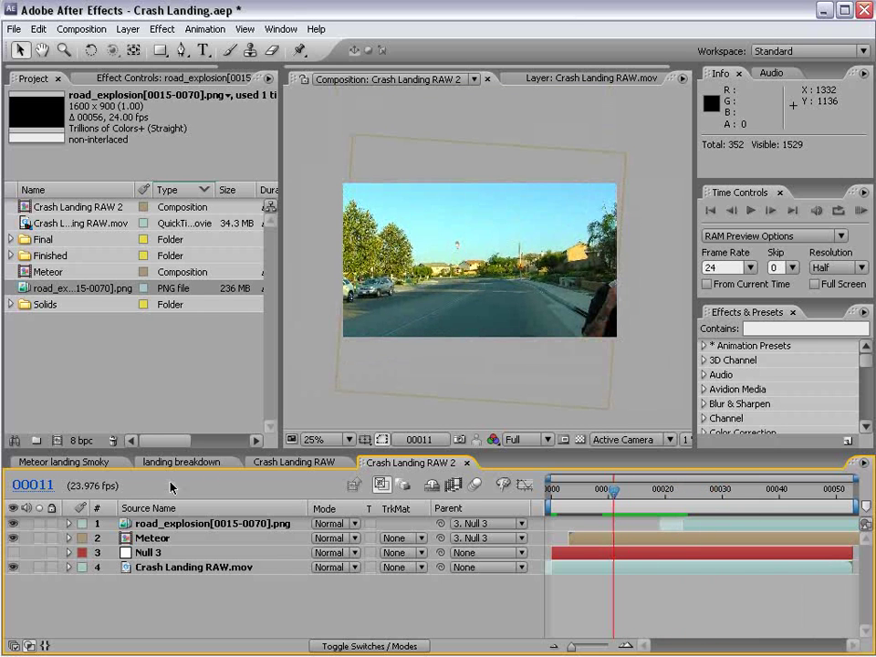
In the Meteor composition, move the null's frame 0 position to -848, -1480 in X and Y, and check the trail in Crash Landing RAW 2.
double_click(155, 540)
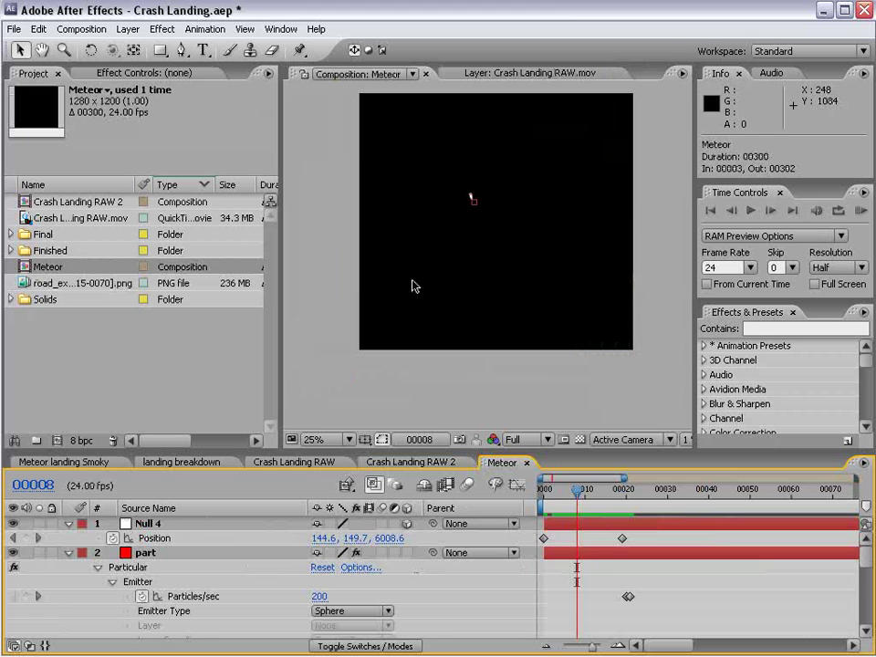
left_click_drag(569, 491, 545, 491)
left_click(558, 528)
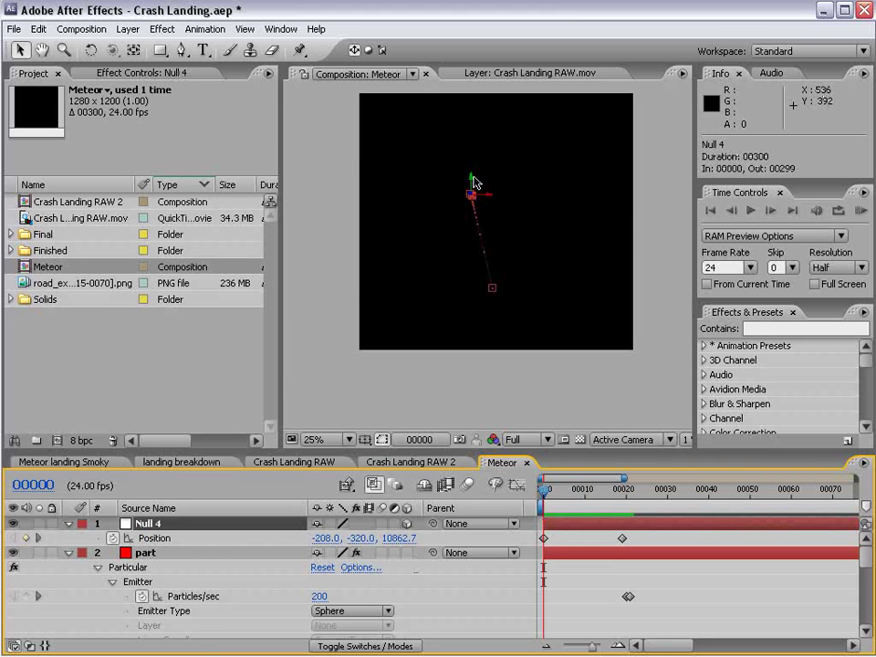
mouse_move(475, 185)
left_mouse_down()
mouse_move(473, 159)
mouse_move(486, 166)
mouse_move(476, 166)
left_mouse_up()
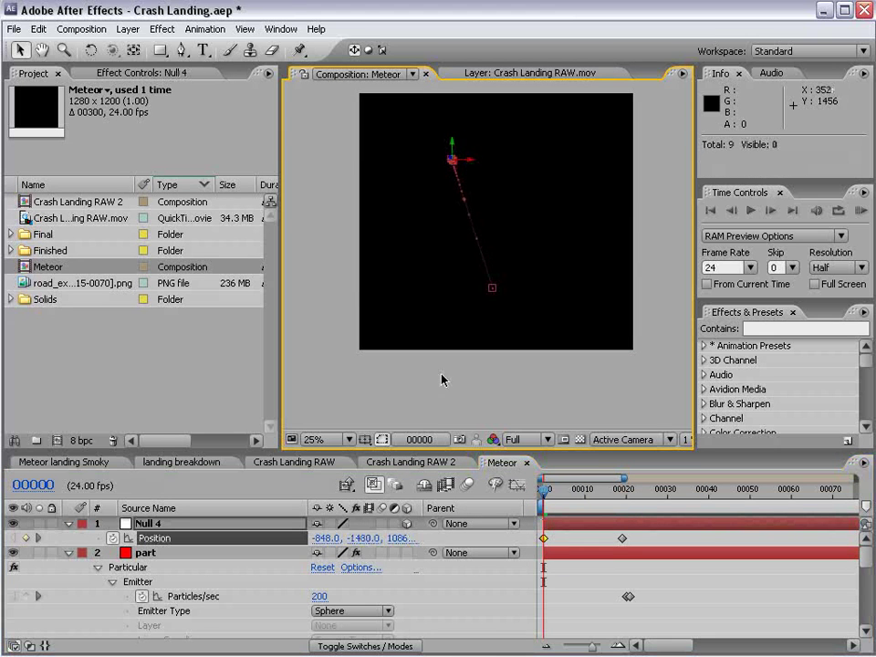
left_click(525, 461)
mouse_move(574, 492)
left_mouse_down()
mouse_move(684, 501)
mouse_move(669, 500)
mouse_move(677, 500)
left_mouse_up()
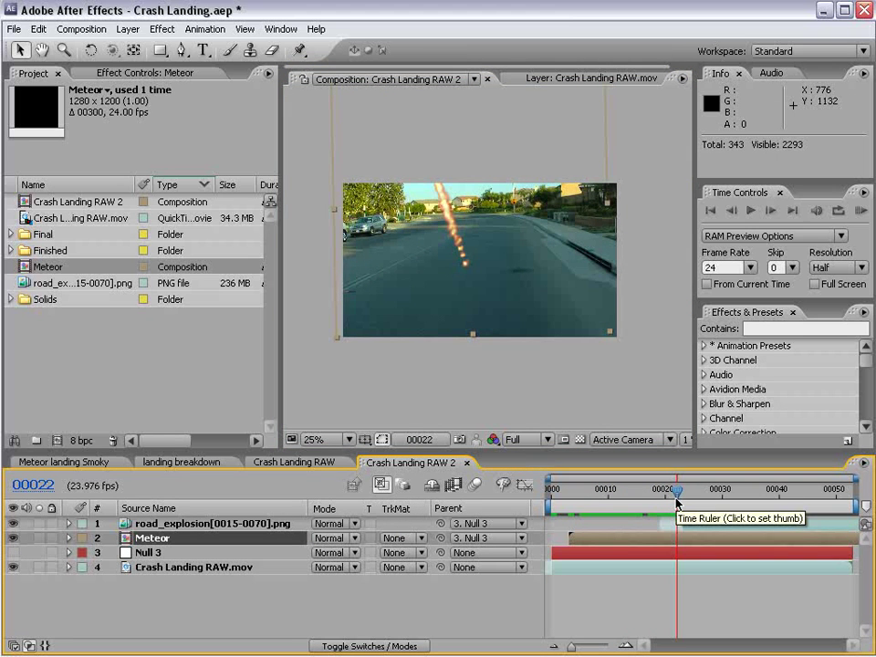
key(".")
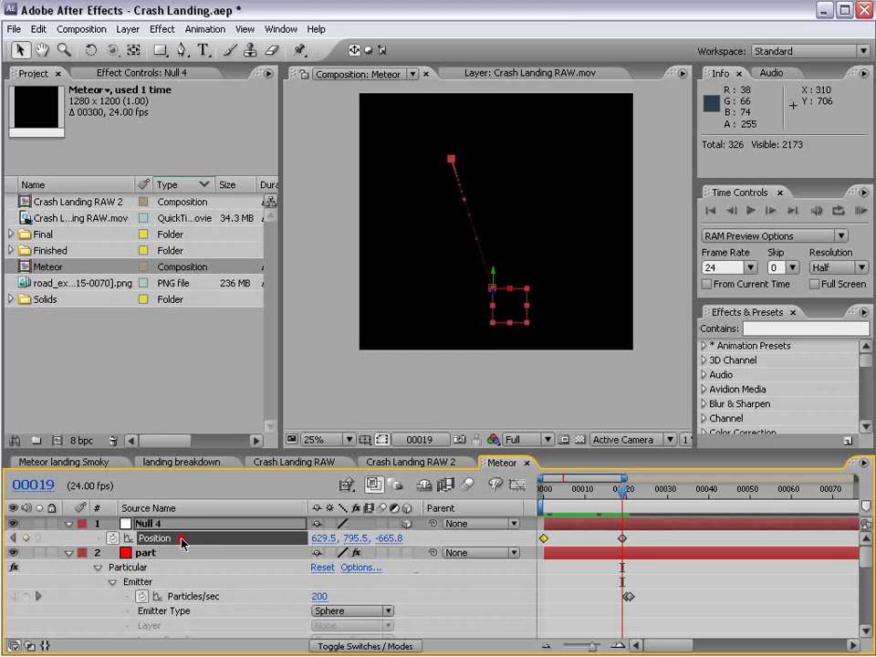
Set the part layer's first Particles/sec keyframe, at frame 20, to 400 and inspect the denser trail up close.
left_click(146, 552)
scroll(206, 584, "down", 3)
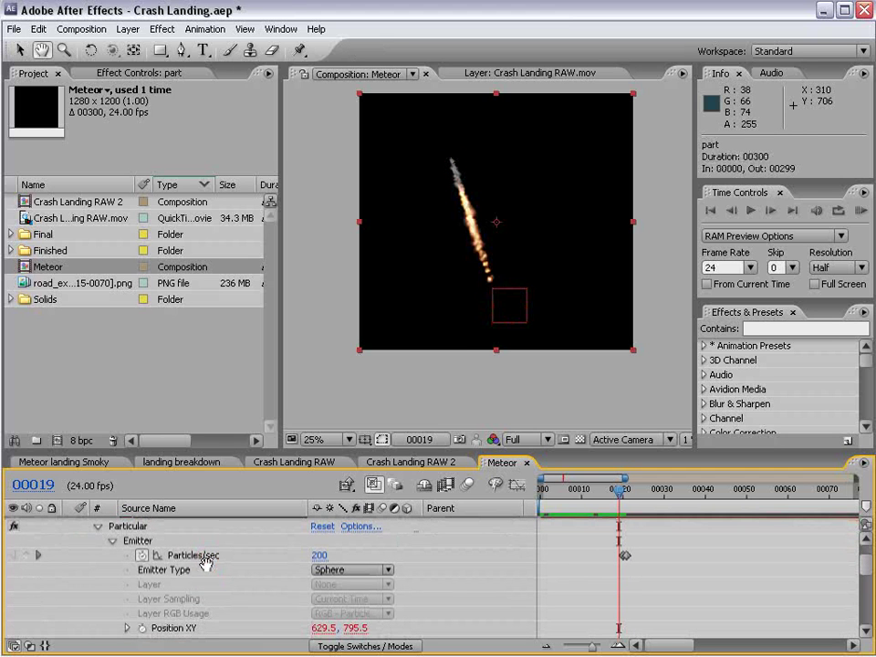
left_click(625, 555)
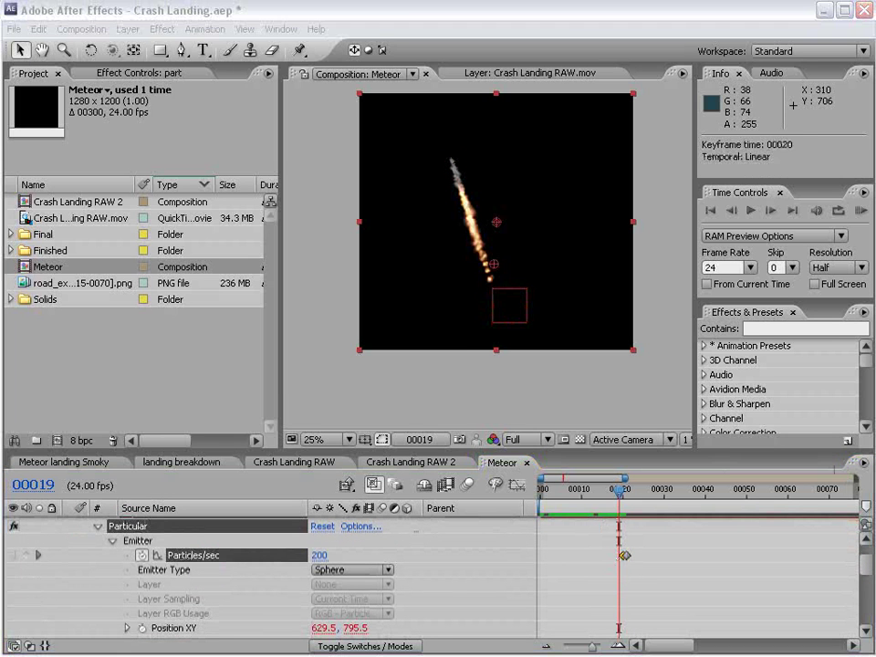
double_click(625, 556)
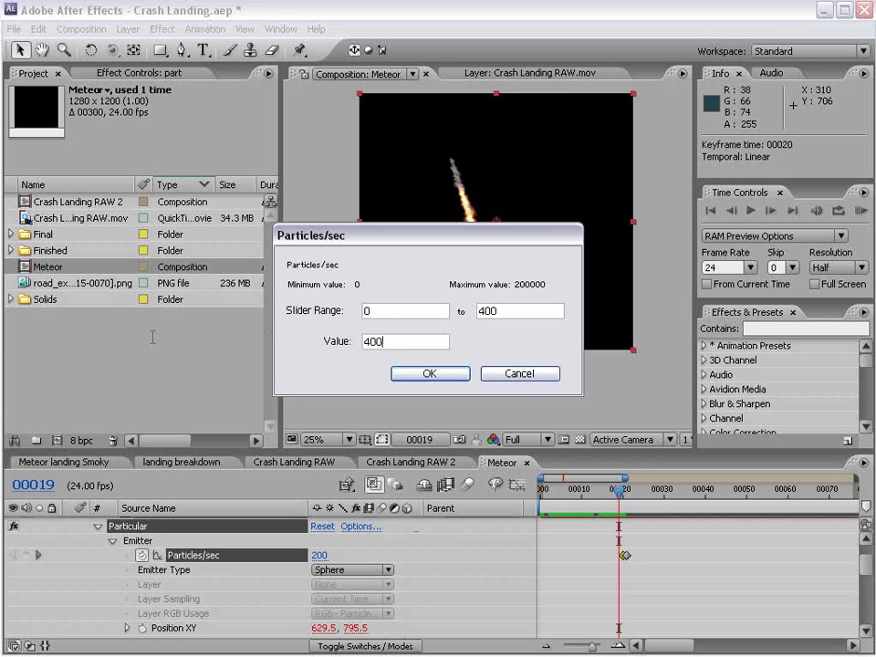
type("400")
key("Return")
left_click(494, 368)
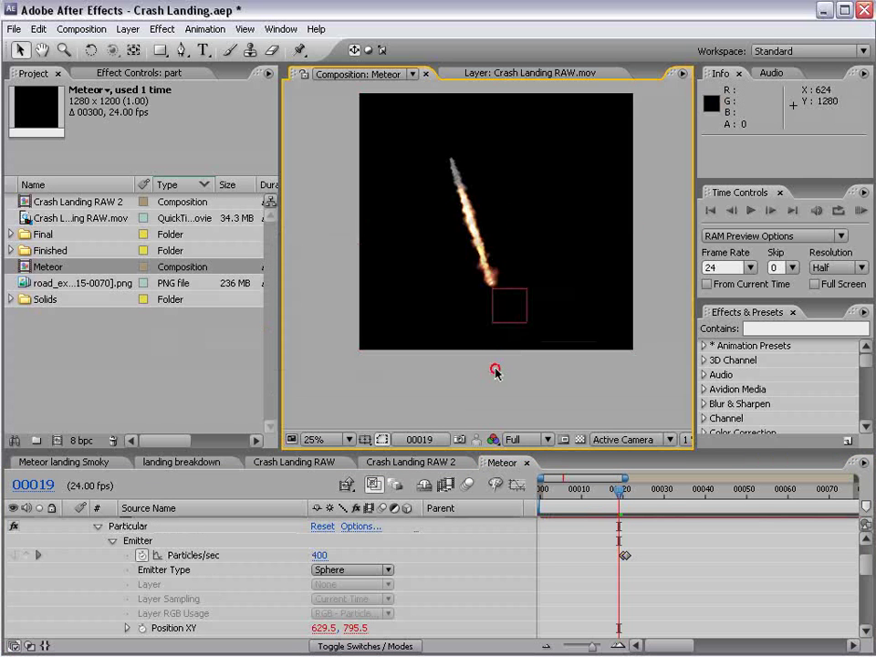
scroll(494, 365, "up", 4)
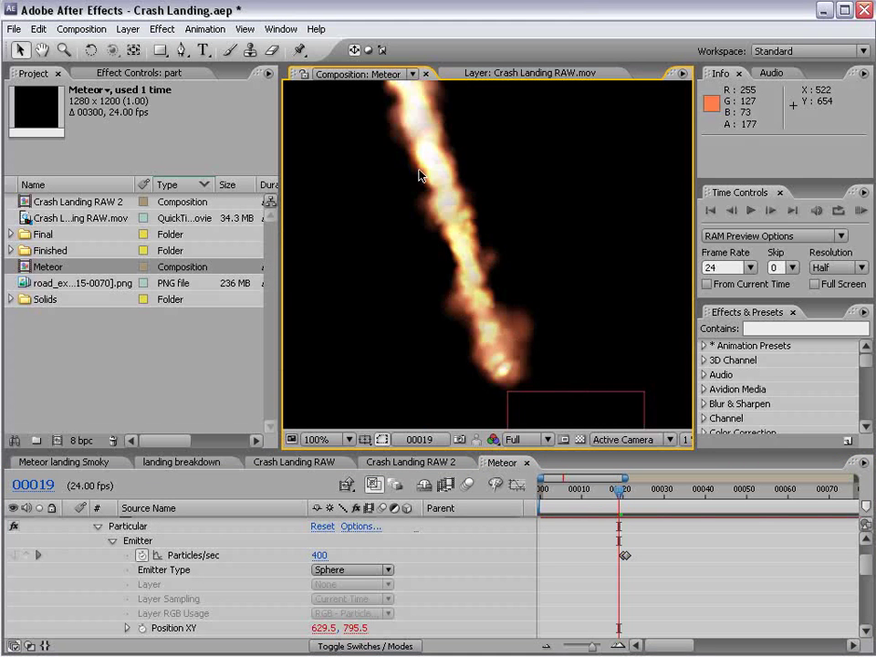
Shorten the life of the Aux System particles on the part layer, trying 0.1 seconds and going lower still.
scroll(424, 160, "down", 1)
key("space")
left_click_drag(233, 589, 233, 449)
scroll(232, 443, "down", 3)
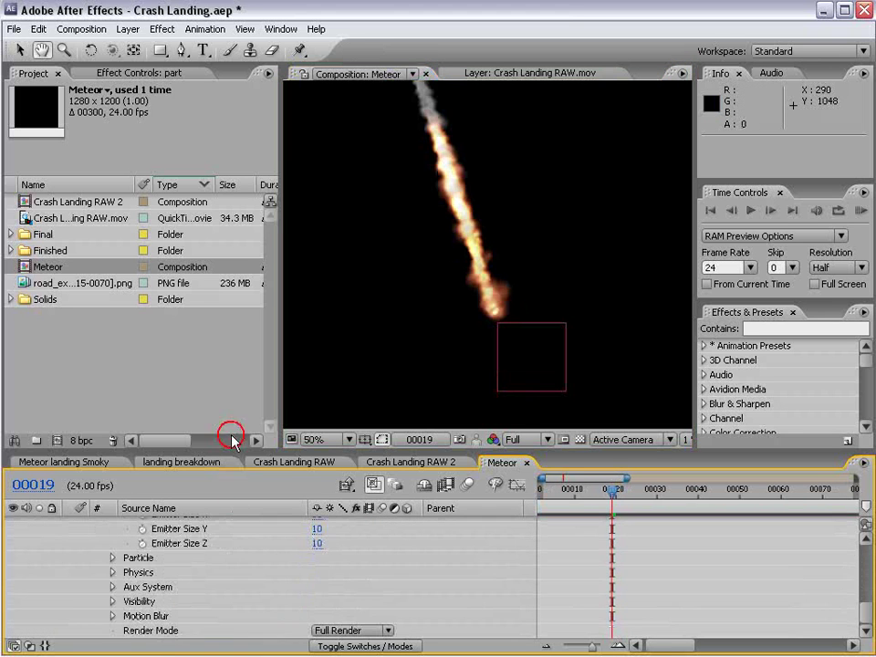
key("v")
left_click(112, 587)
scroll(125, 594, "down", 3)
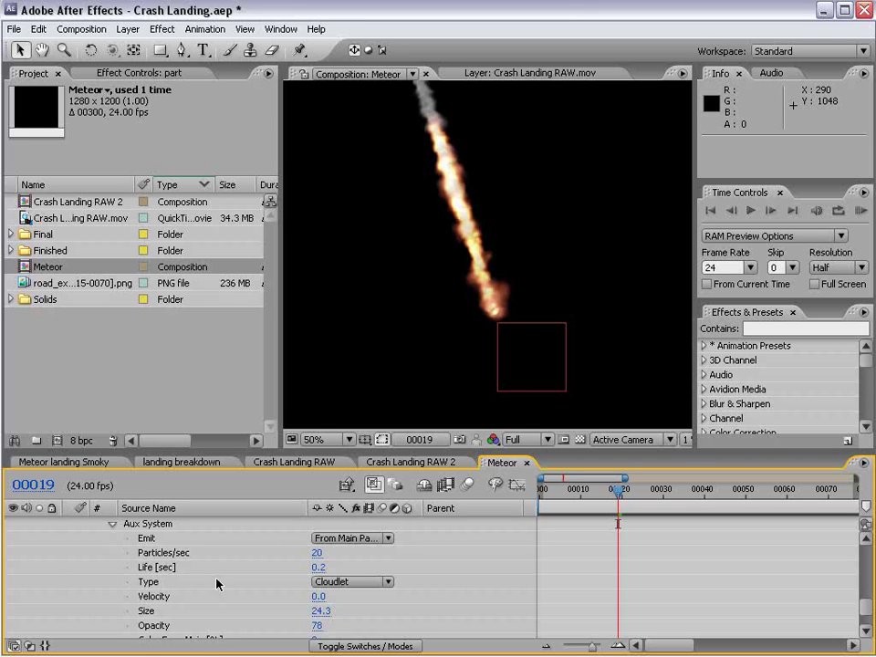
left_click(326, 569)
type("0.1")
key("Return")
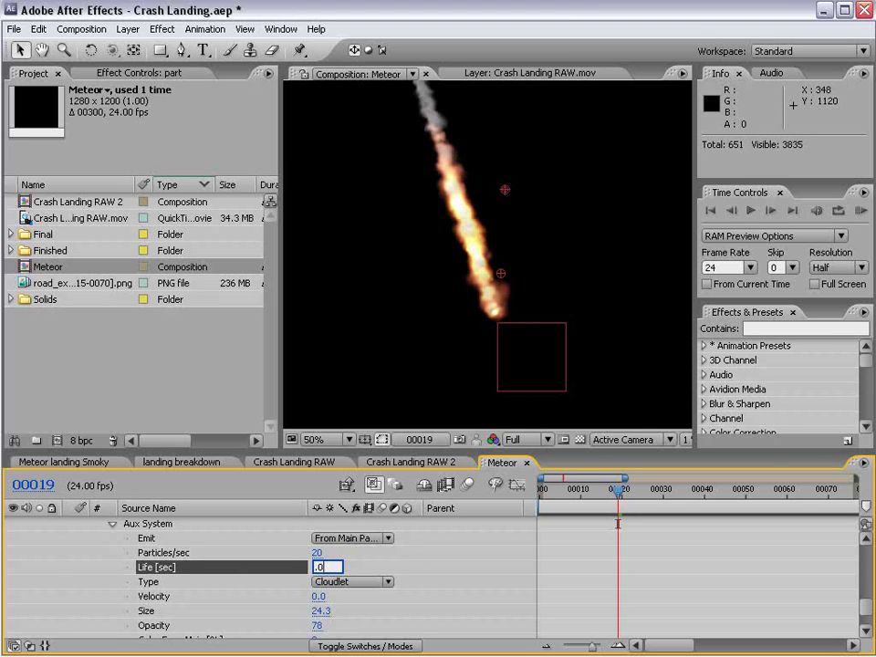
key("Return")
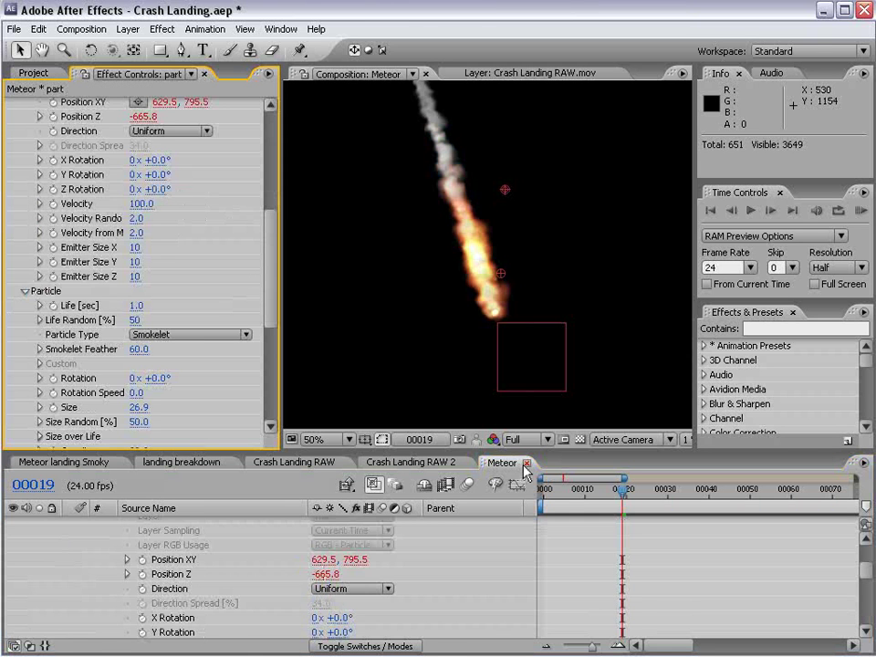
Close the Meteor composition and check the impact at frames 22 to 23 in Crash Landing RAW 2.
left_click(527, 464)
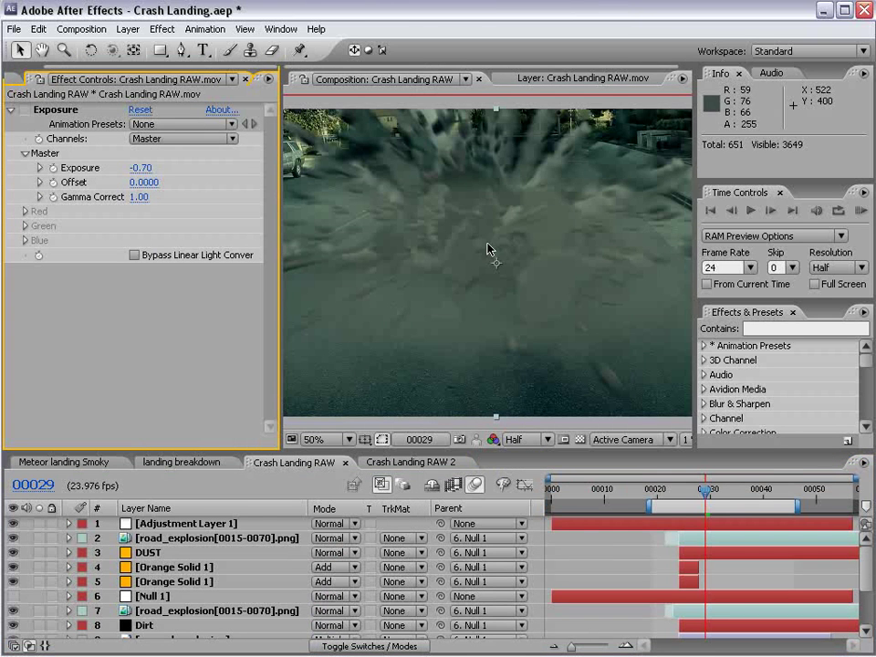
left_click(395, 462)
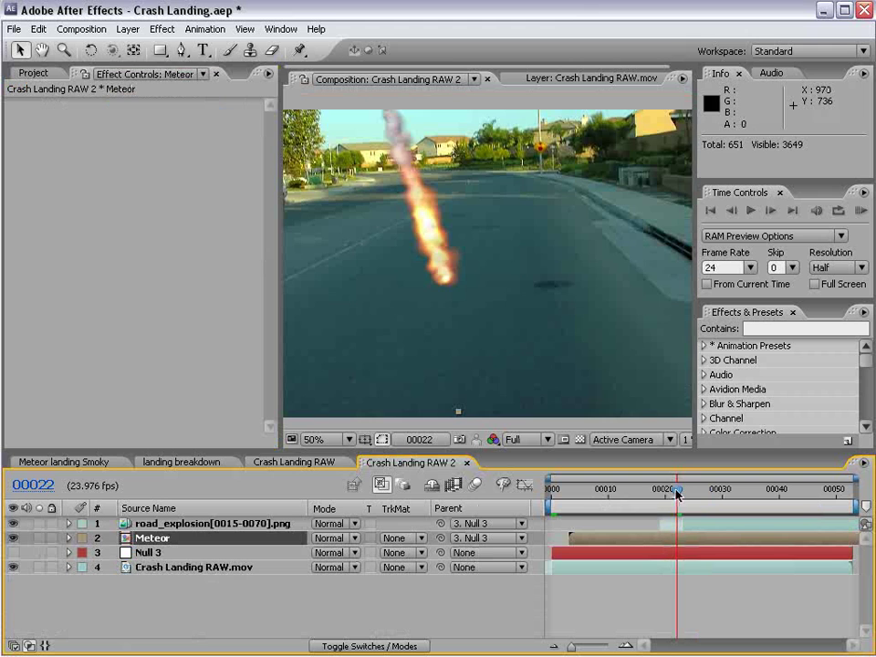
mouse_move(676, 493)
left_mouse_down()
mouse_move(657, 490)
mouse_move(688, 490)
mouse_move(669, 490)
mouse_move(681, 490)
left_mouse_up()
Add a Curves effect to the road_explosion layer and raise the RGB curve's midtones to brighten the debris at frame 33.
left_click(694, 525)
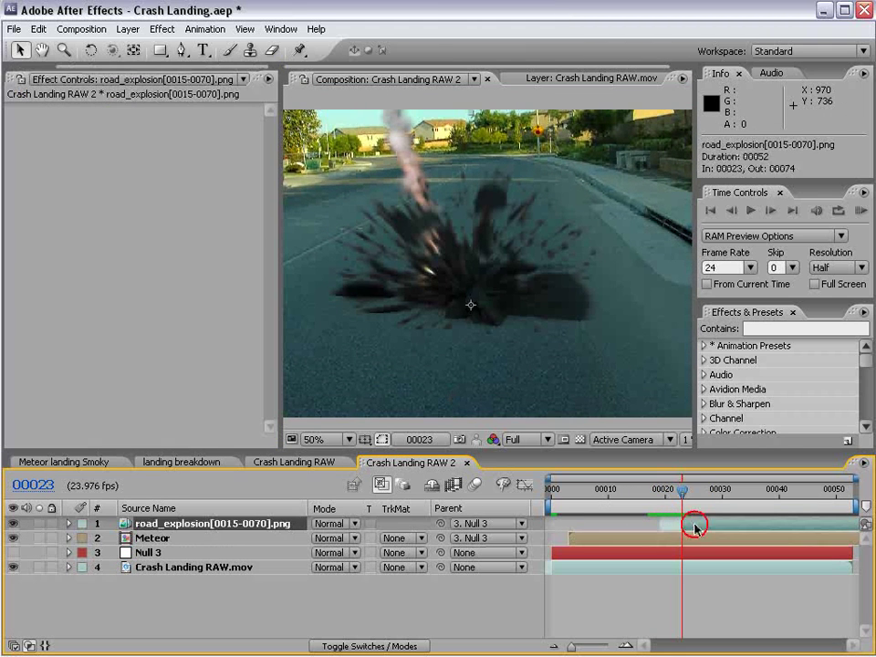
key("space")
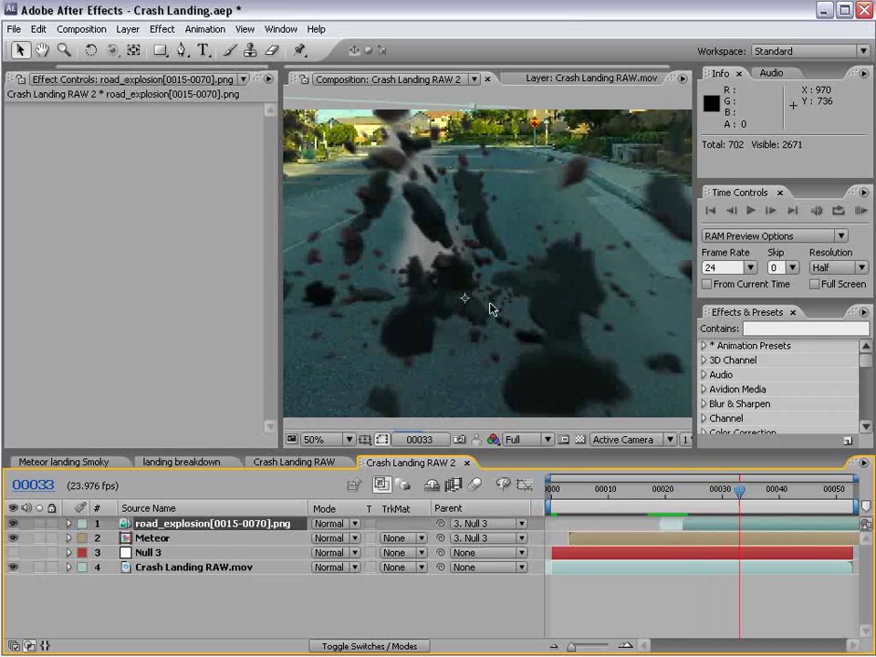
left_click(162, 28)
mouse_move(210, 174)
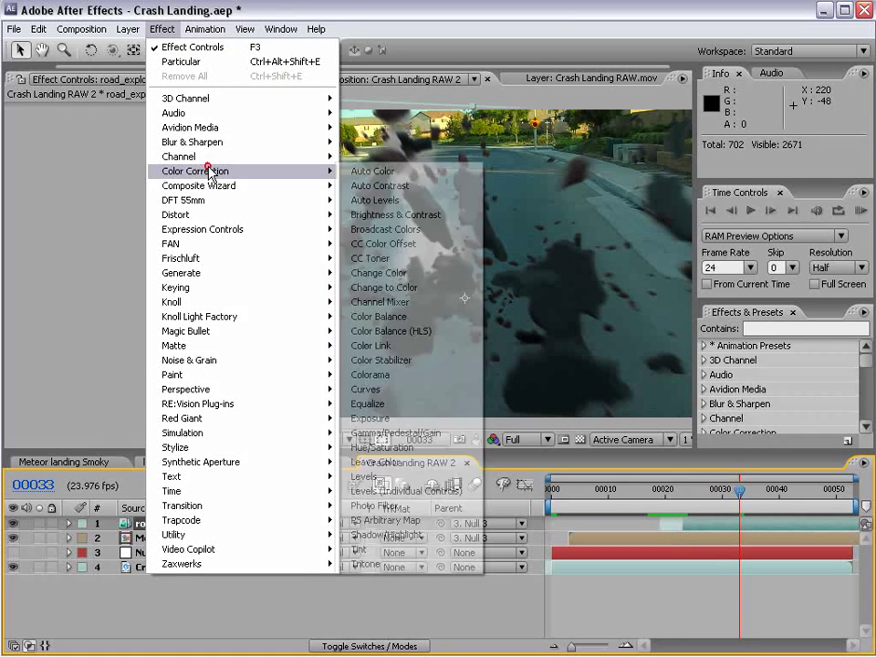
left_click(367, 389)
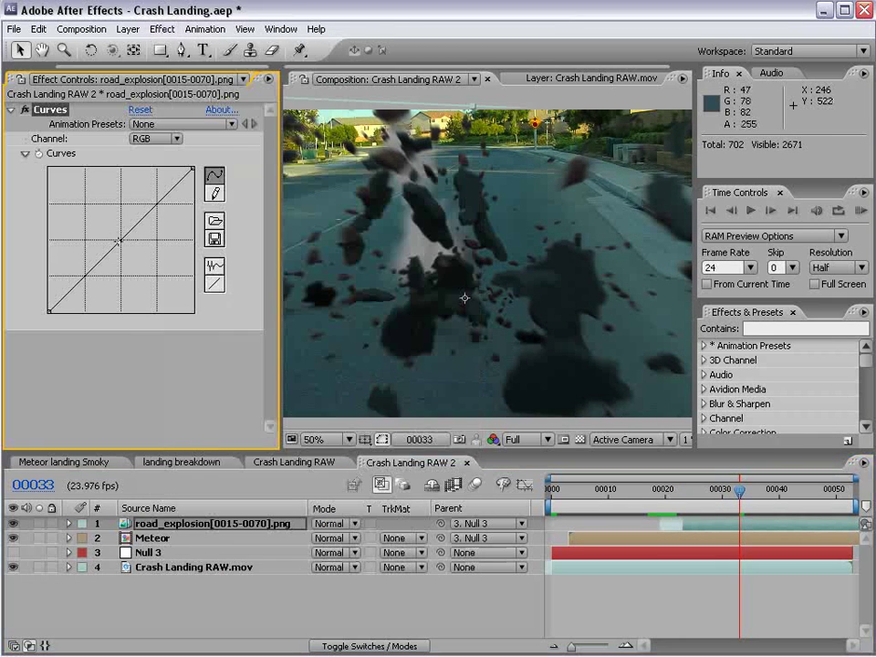
left_click_drag(100, 259, 105, 222)
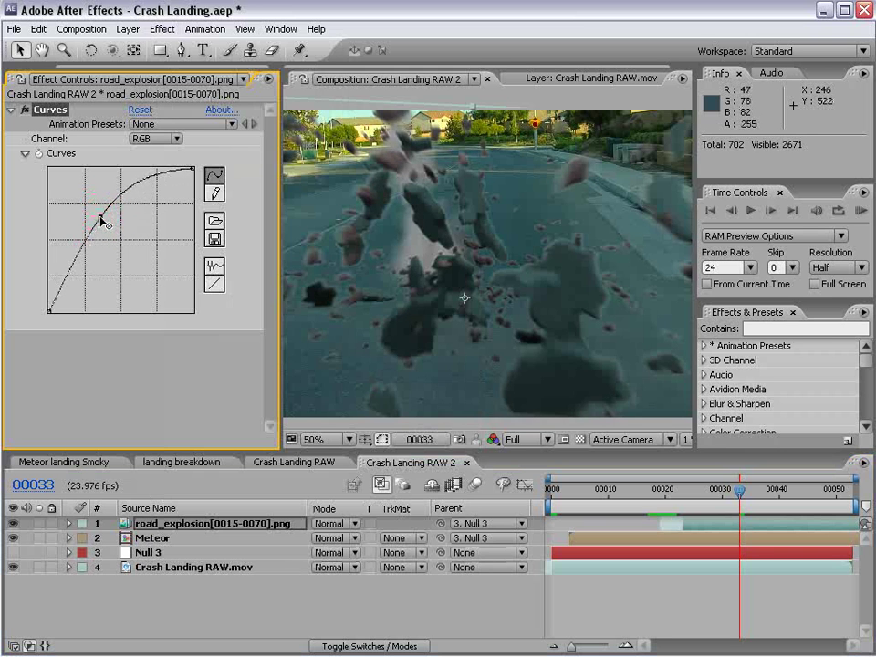
Inspect the debris edges, add Remove Color Matting to the road explosion, and place it before Curves in the effect order.
key("period")
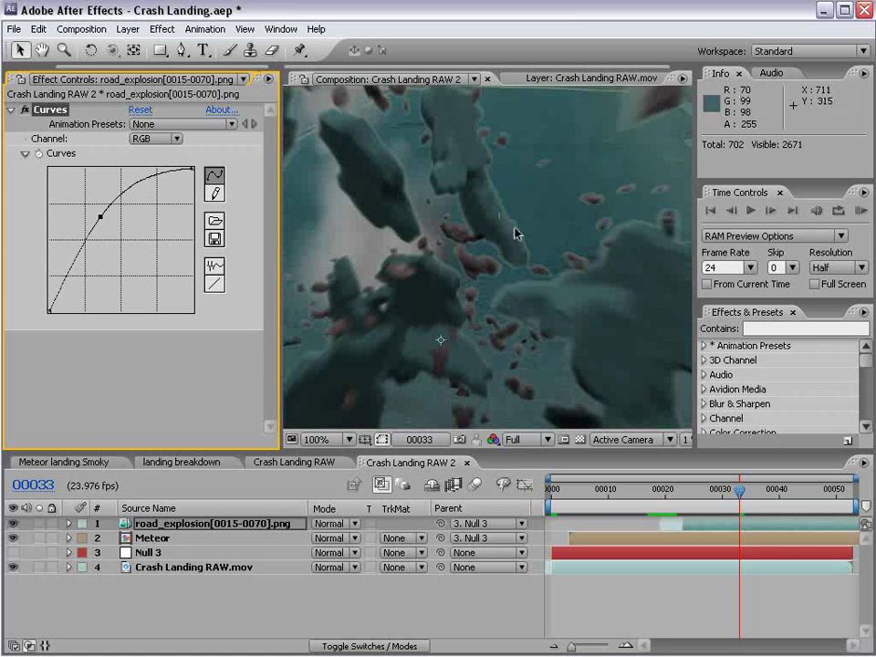
left_click(164, 29)
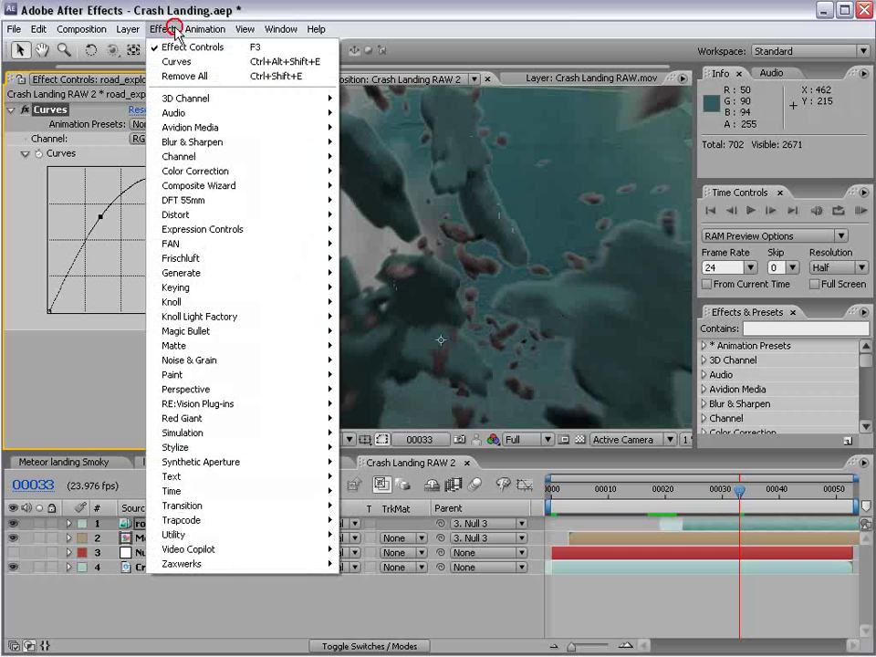
mouse_move(228, 156)
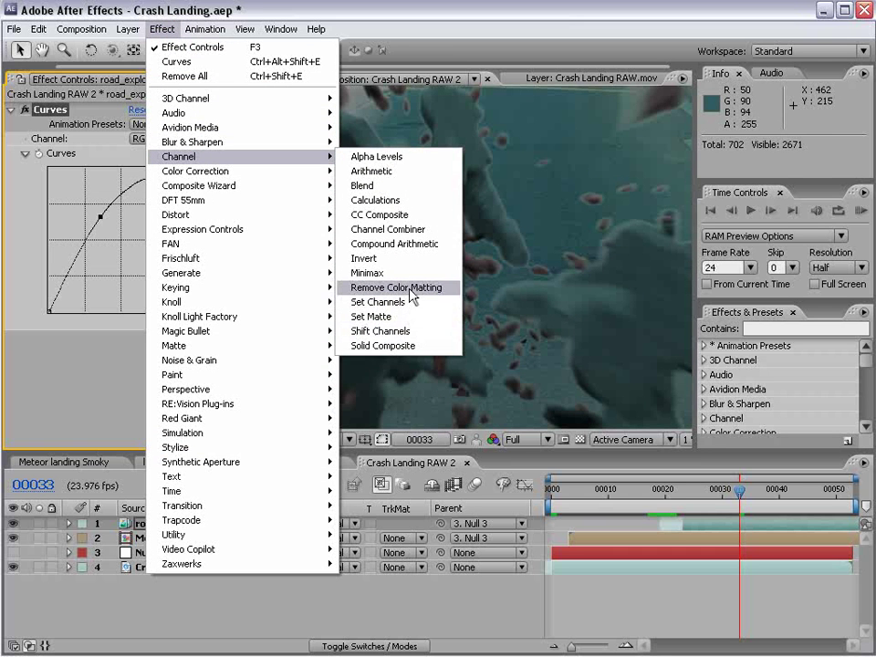
left_click(447, 289)
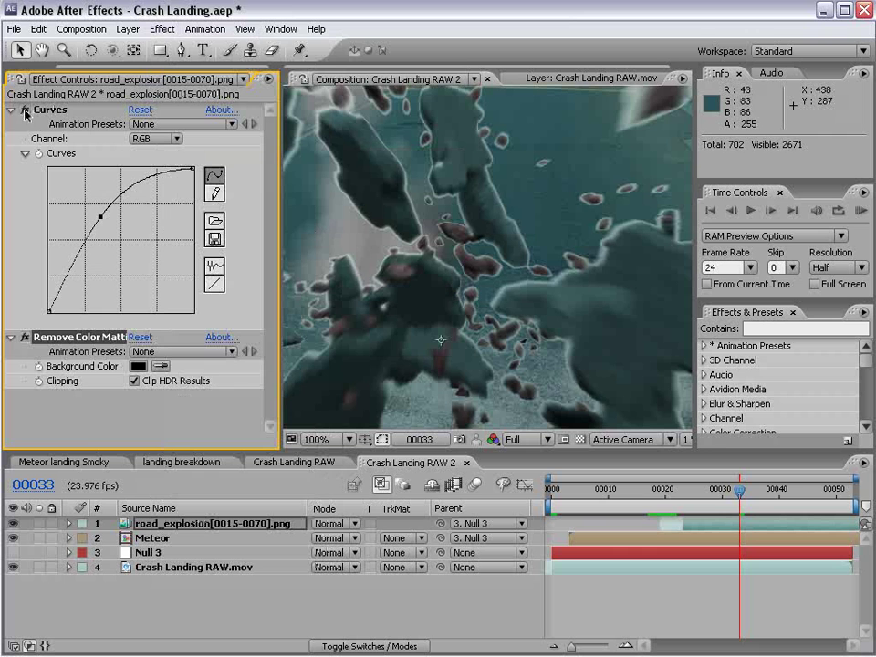
left_click_drag(26, 112, 78, 199)
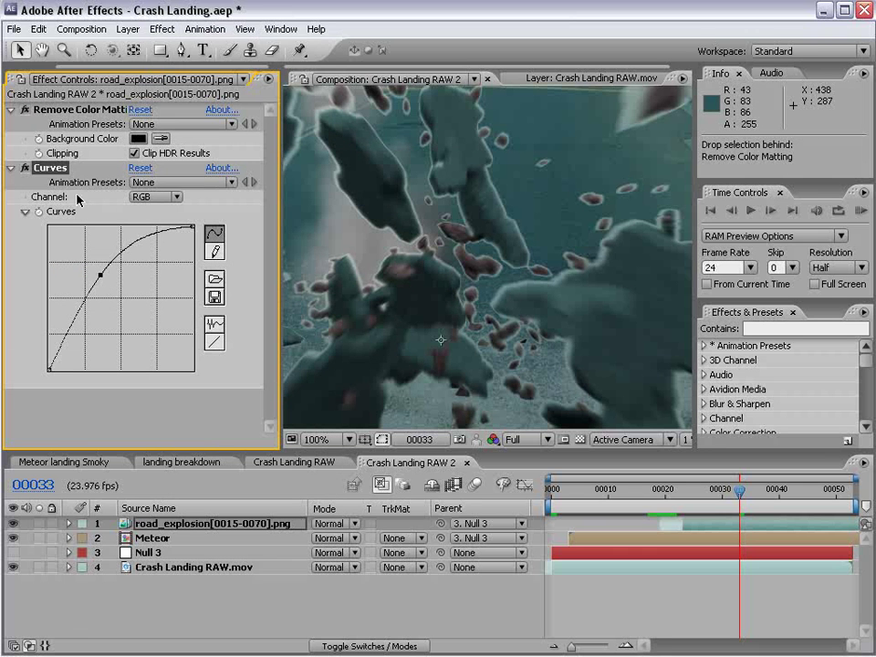
Set the Remove Color Matting background color to the gray 655C5C while checking the debris edges.
left_click(149, 139)
left_click_drag(438, 596, 302, 303)
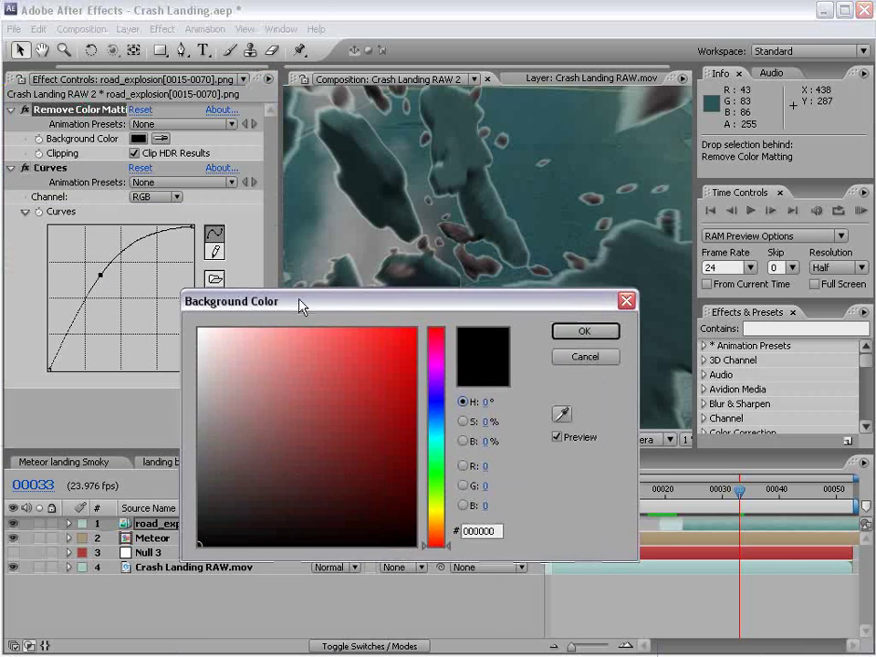
mouse_move(230, 455)
left_mouse_down()
mouse_move(213, 449)
mouse_move(217, 469)
mouse_move(218, 461)
left_mouse_up()
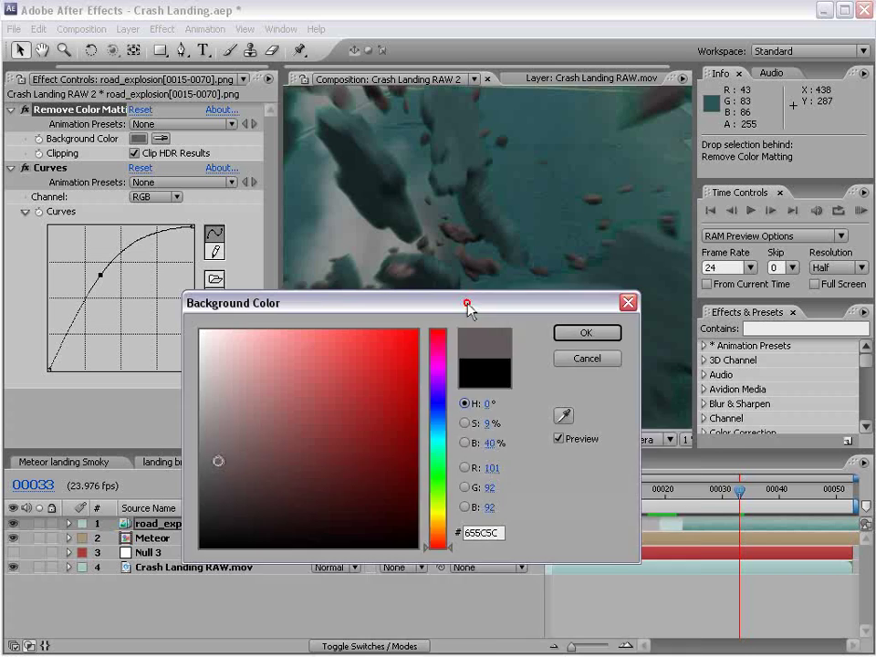
left_click_drag(468, 306, 574, 403)
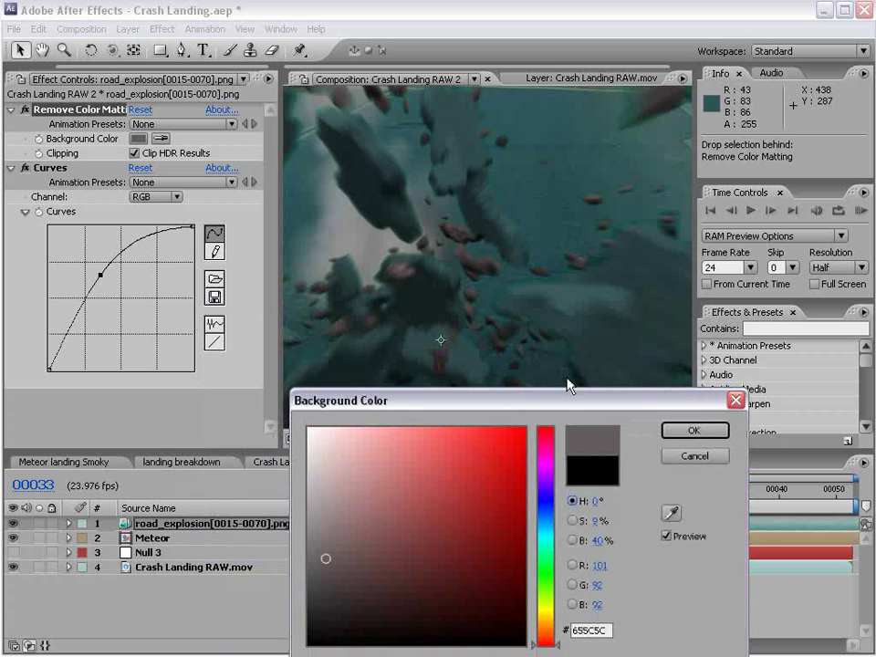
left_click(694, 430)
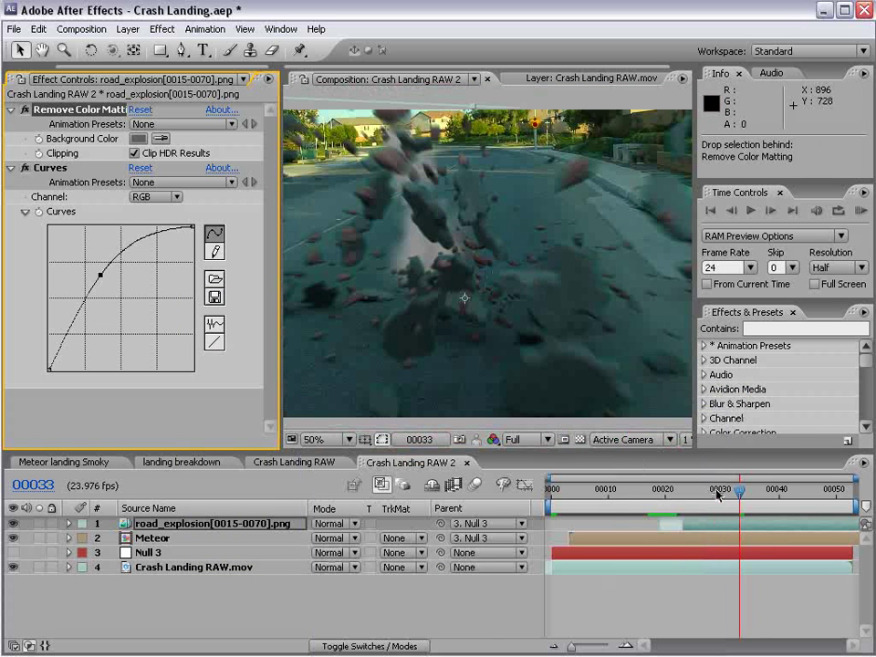
Scrub to frame 25 and examine the color-corrected explosion in an enlarged view and over the impact frames.
left_click_drag(718, 493, 695, 495)
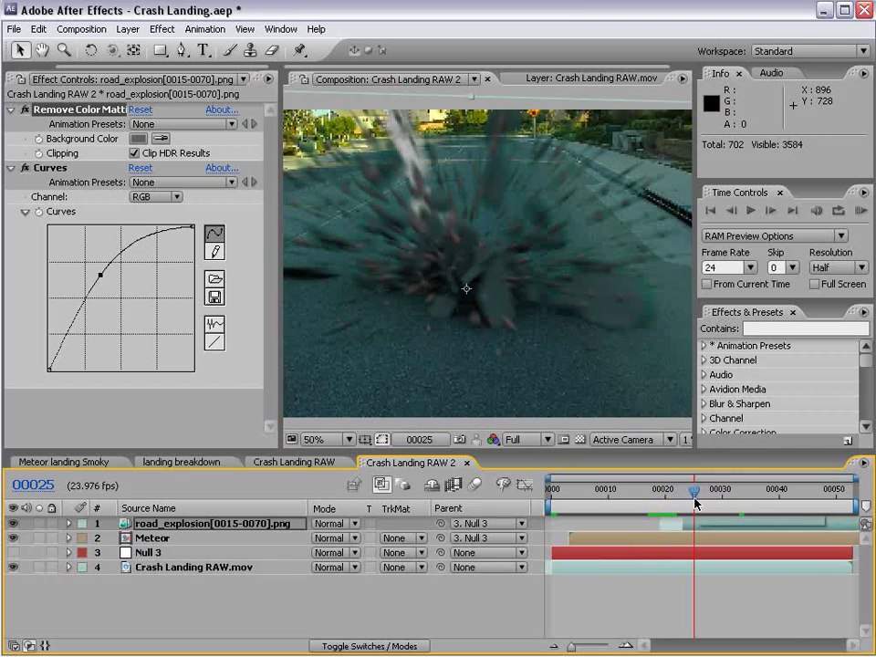
key("grave")
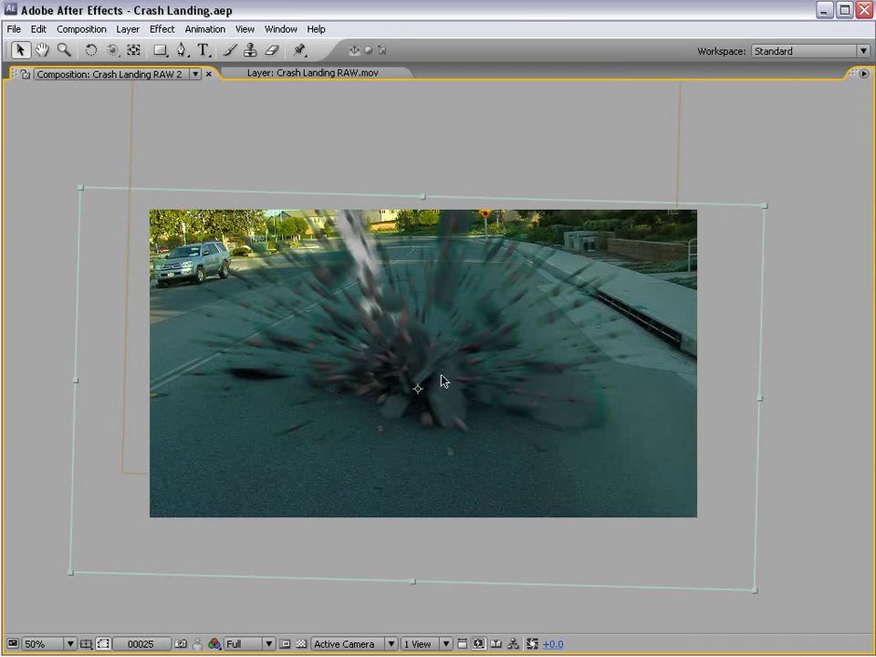
key("grave")
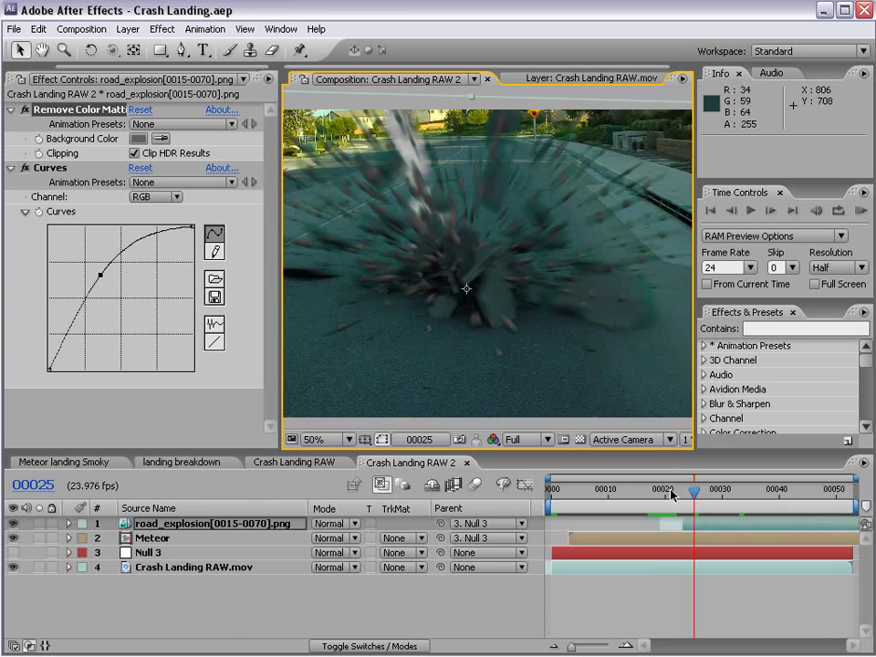
left_click_drag(671, 495, 694, 523)
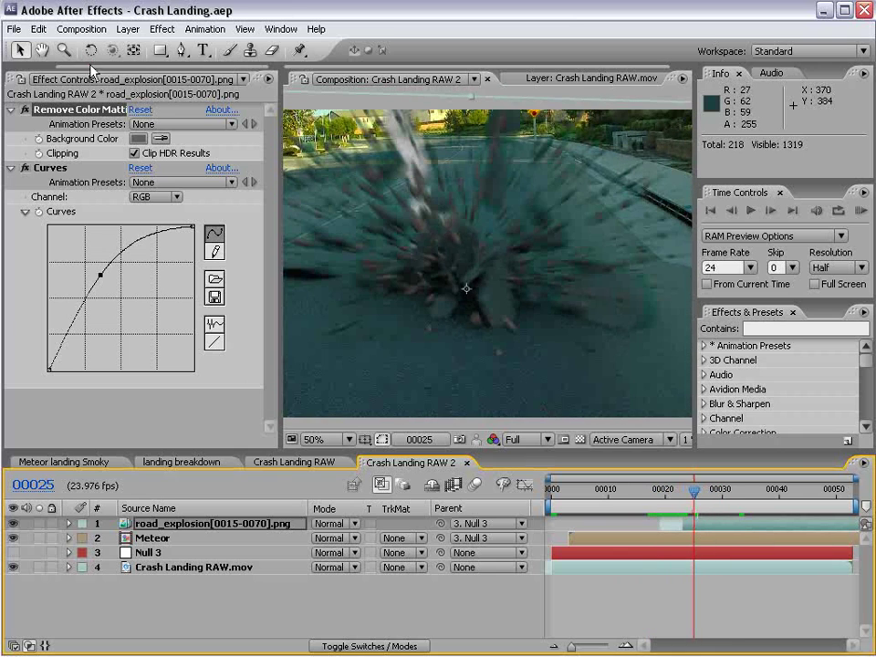
Preview the ground cracks.jpg footage and return to the Crash Landing RAW 2 composition view.
left_click_drag(90, 67, 35, 67)
left_click(27, 78)
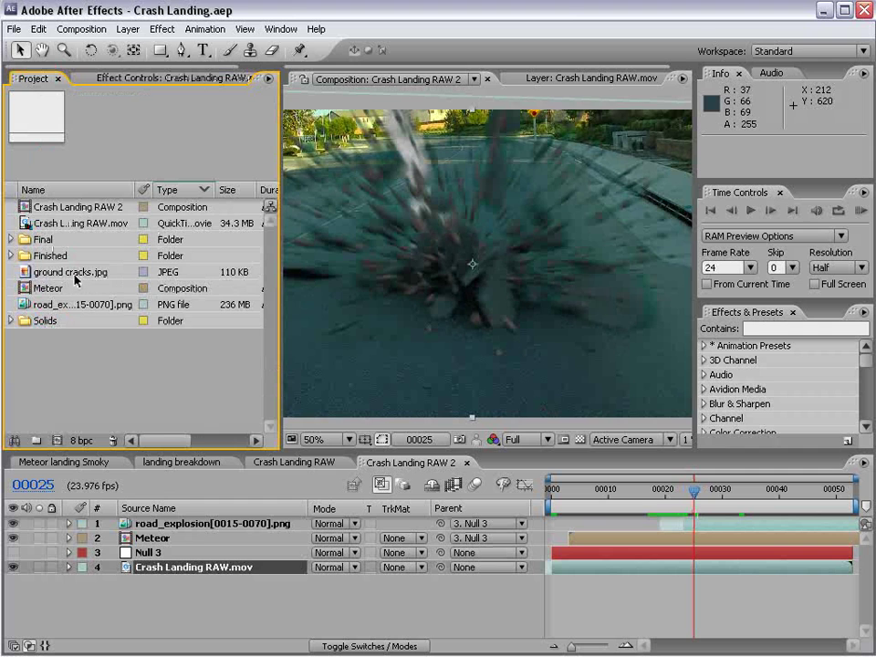
double_click(76, 274)
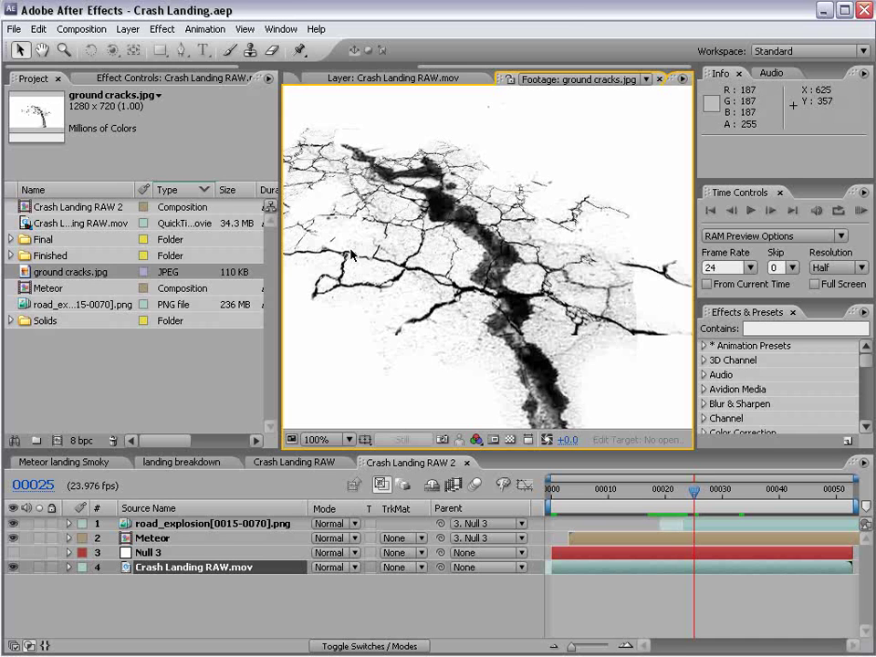
left_click_drag(490, 67, 318, 67)
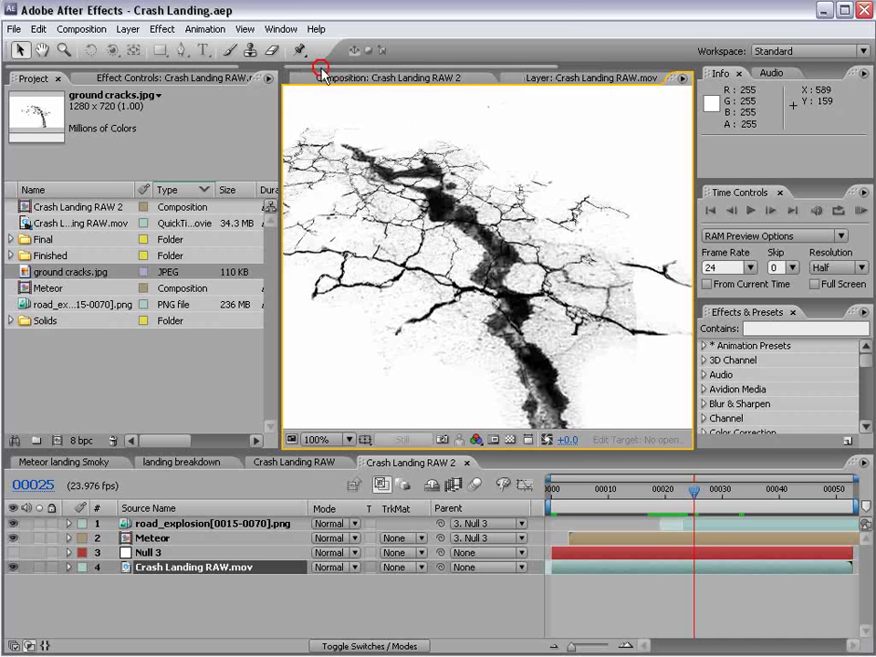
left_click(351, 80)
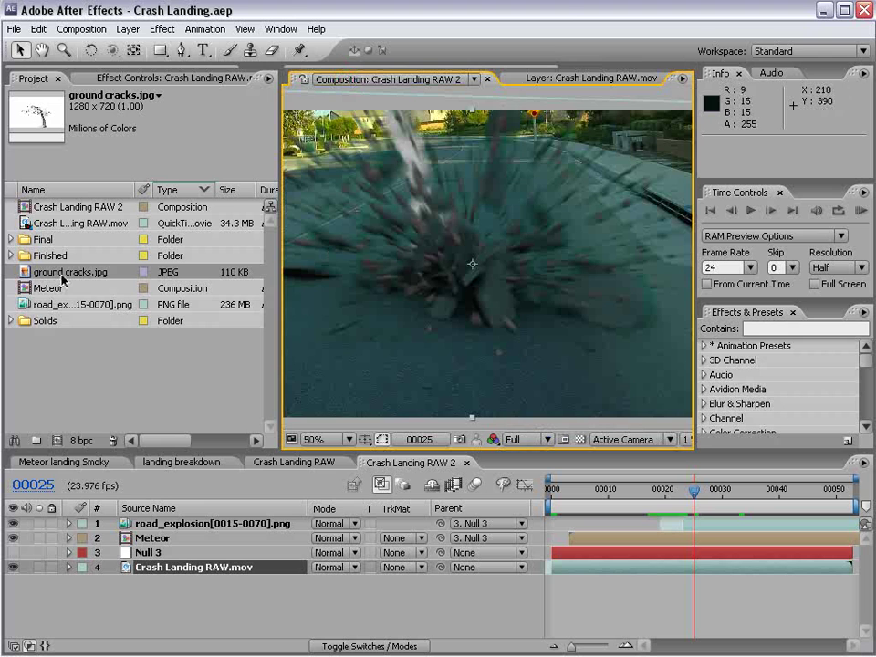
Add ground cracks.jpg just above Crash Landing RAW.mov in the composition and set its blending mode to Multiply.
left_click_drag(64, 279, 151, 565)
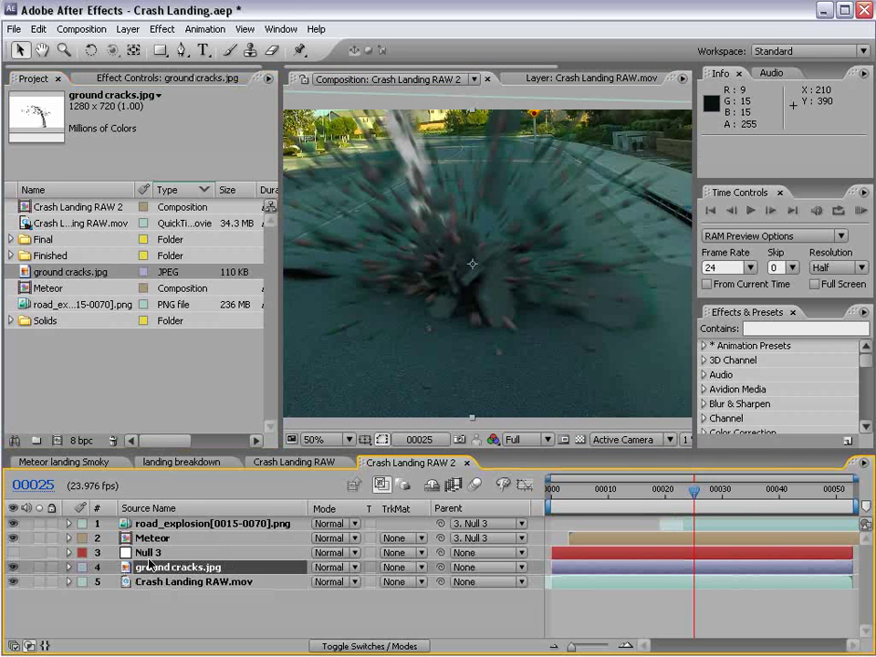
left_click(329, 568)
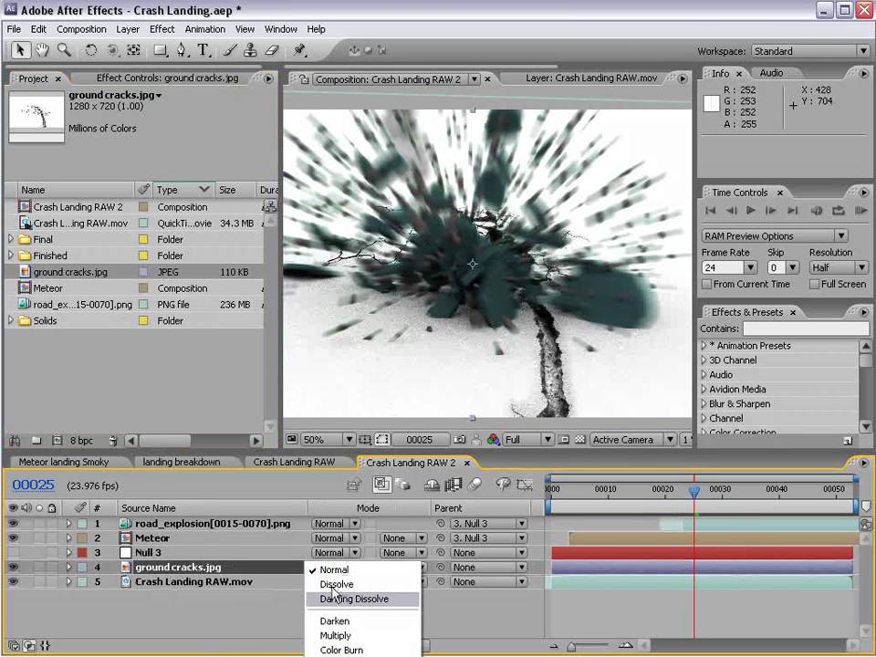
left_click(334, 634)
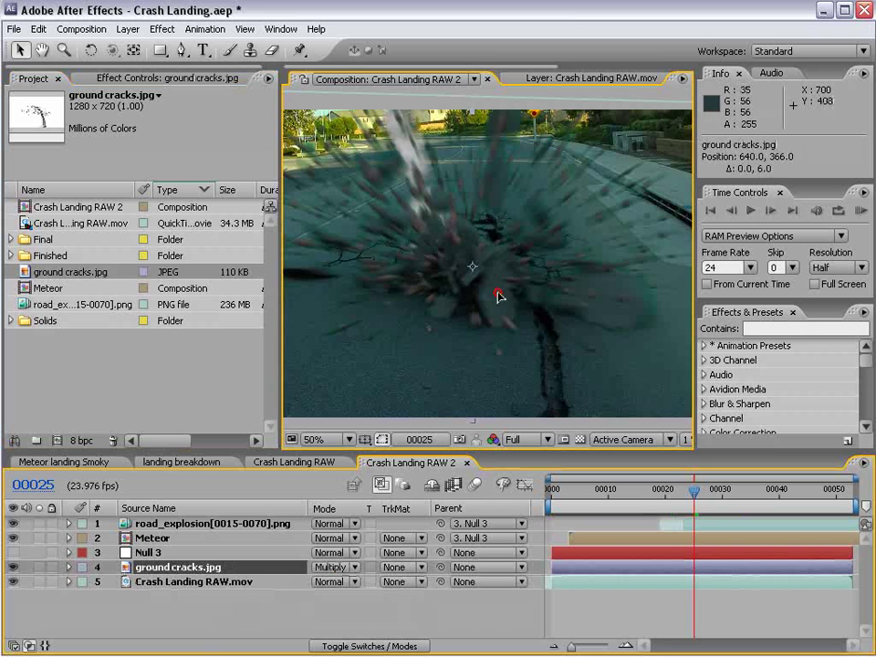
Move the ground cracks down under the explosion to about position 624, 440 and parent the layer to Null 3.
left_click_drag(496, 295, 491, 319)
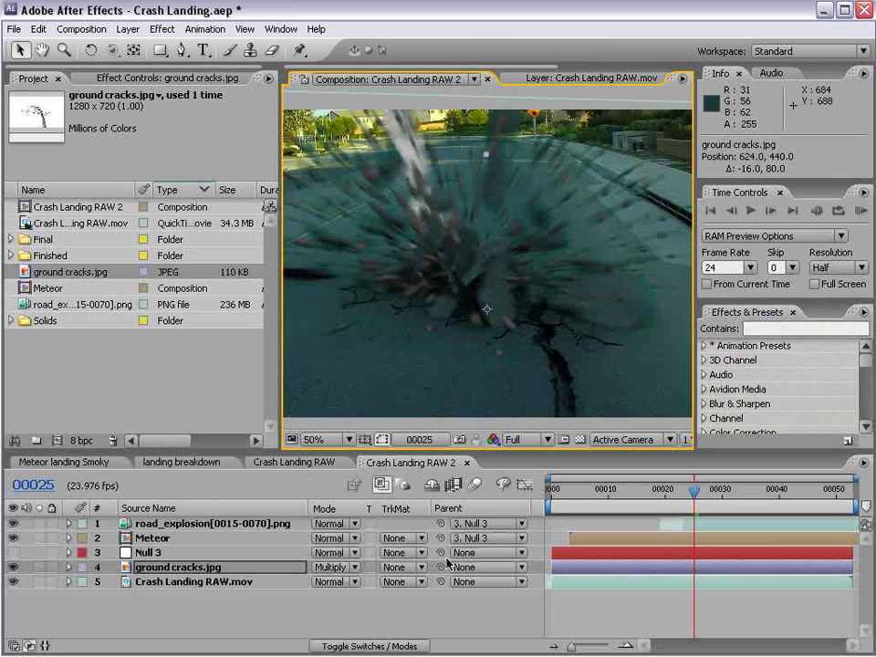
left_click_drag(441, 568, 151, 552)
left_click(595, 583)
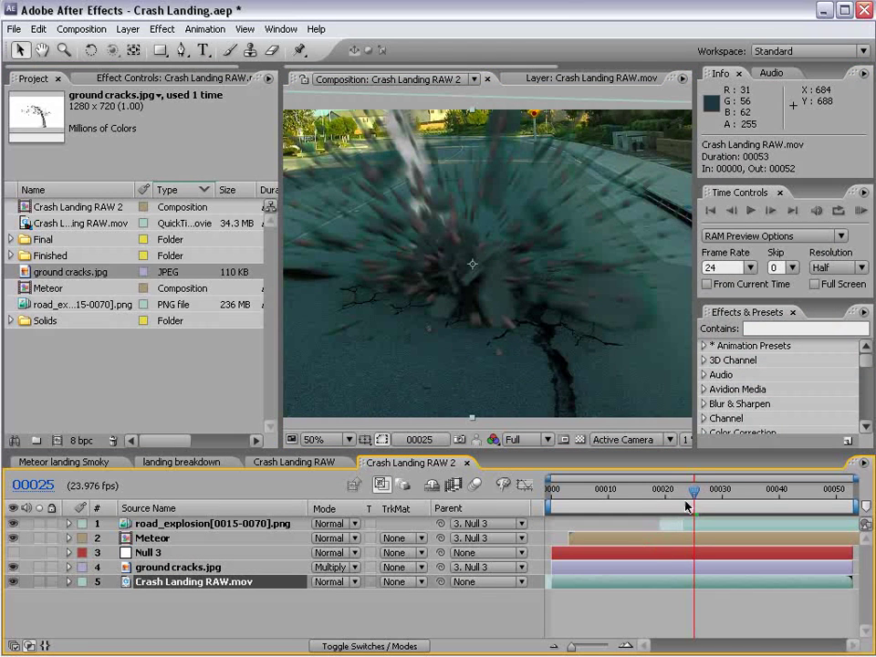
Find the impact at frame 23 and trim the start of the ground cracks layer to that frame.
left_click_drag(694, 499, 684, 501)
key("Page_Up")
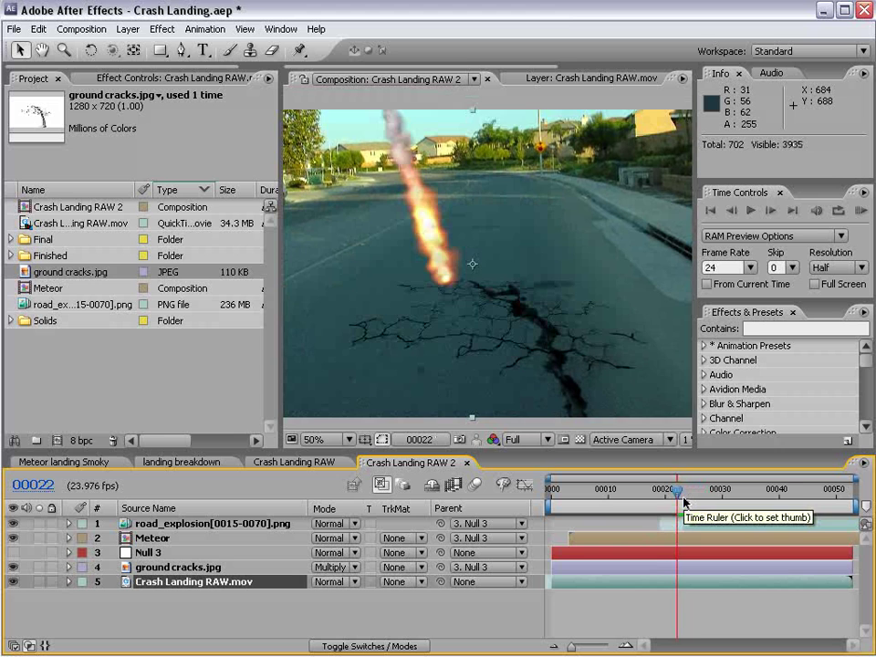
key("Page_Down")
left_click(157, 568)
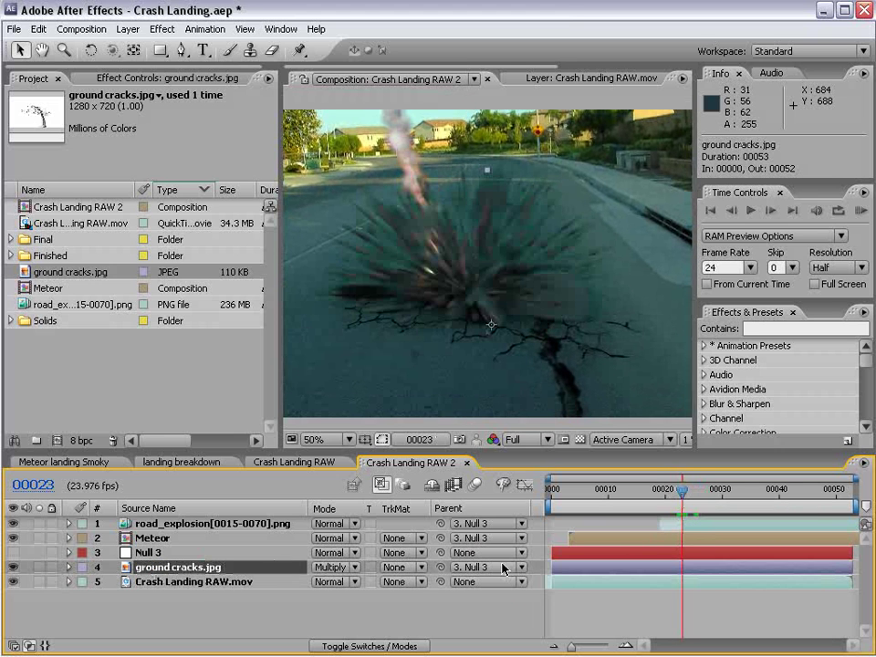
left_click_drag(551, 567, 655, 566)
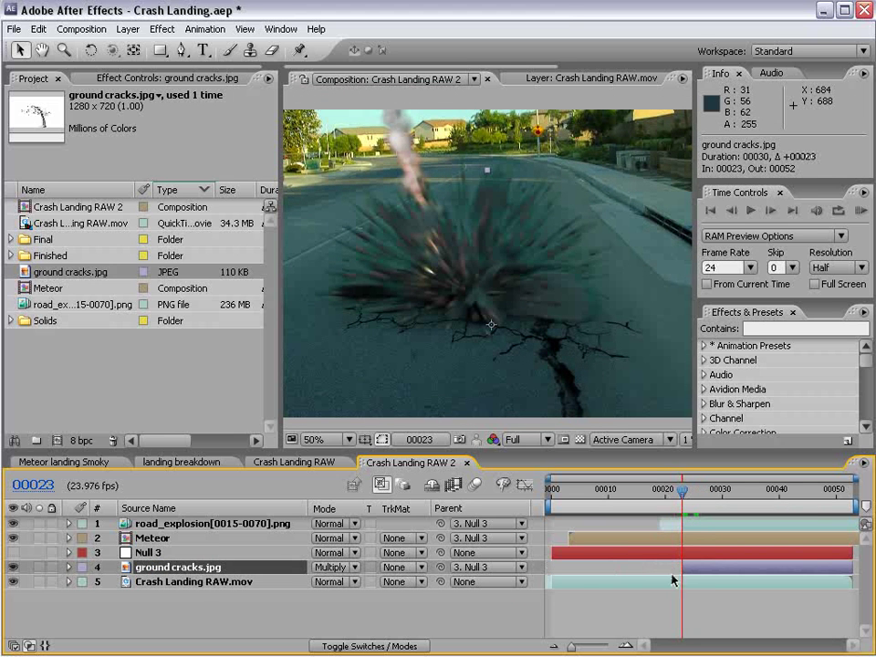
left_click(674, 597)
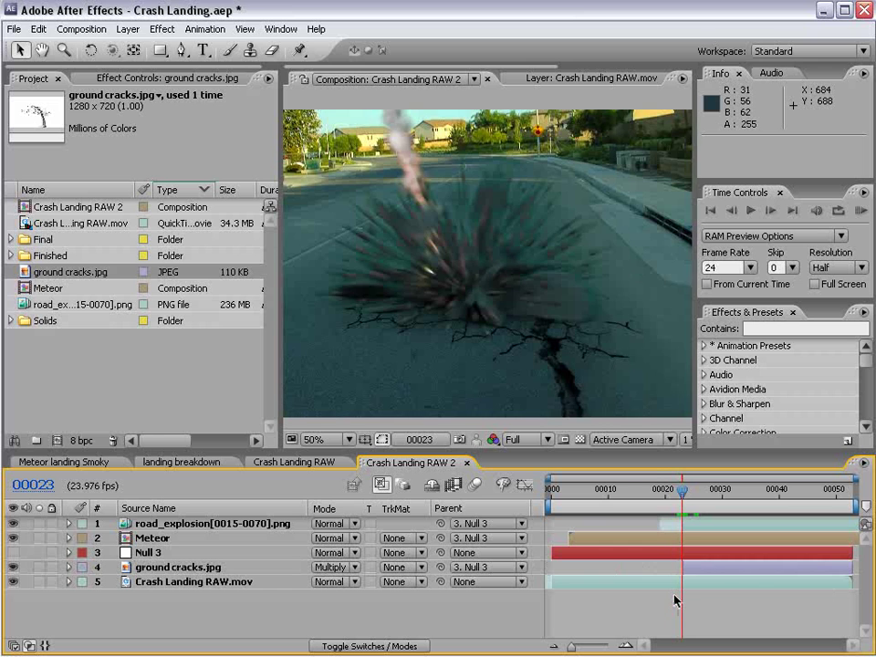
Draw a closed Pen mask on the ground cracks layer around the large crack running off the frame's lower edge.
left_click(704, 573)
scroll(534, 286, "up", 1)
key("space")
left_click_drag(584, 411, 519, 272)
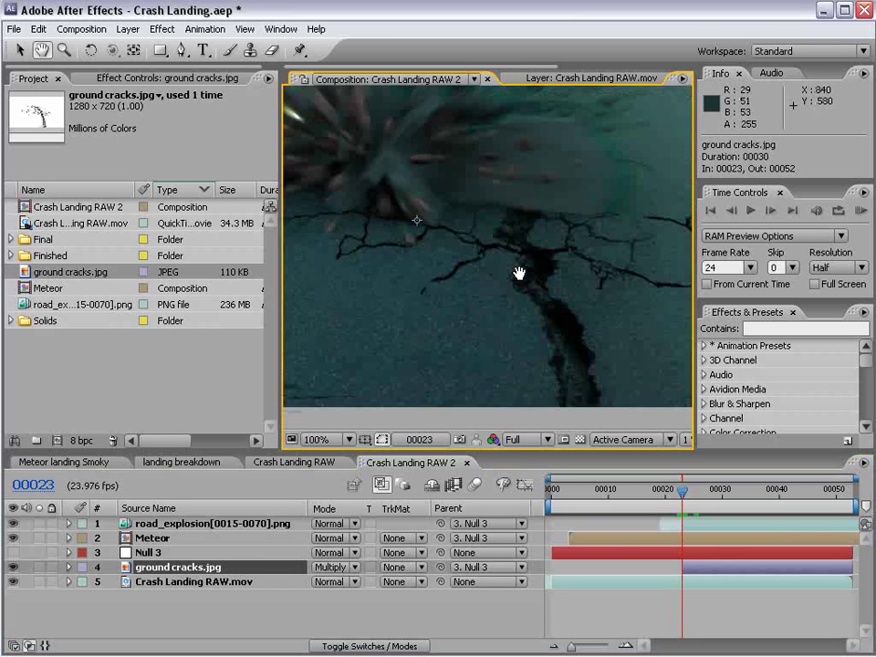
left_click_drag(626, 373, 507, 265)
left_click(182, 51)
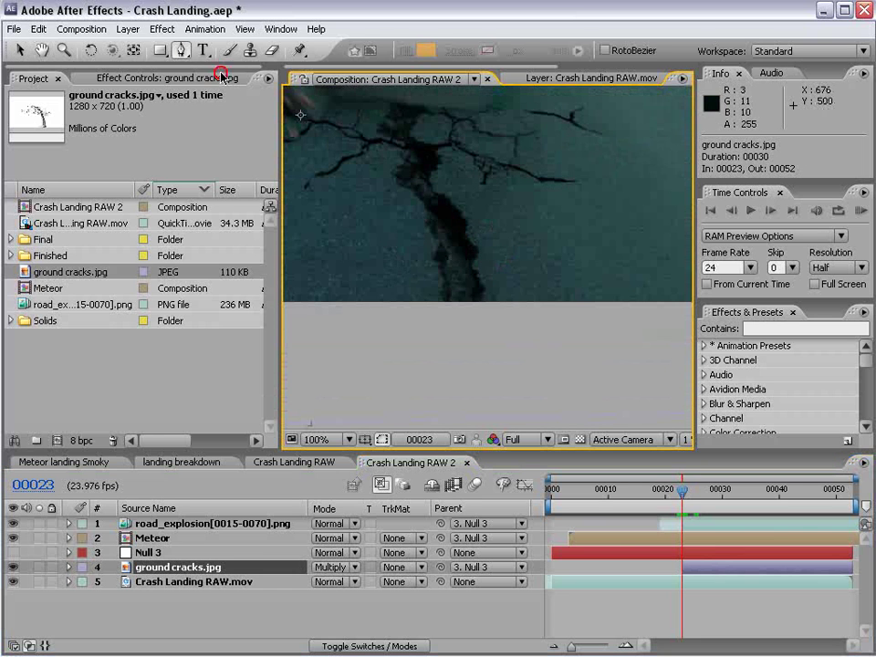
left_click(585, 415)
left_click(513, 226)
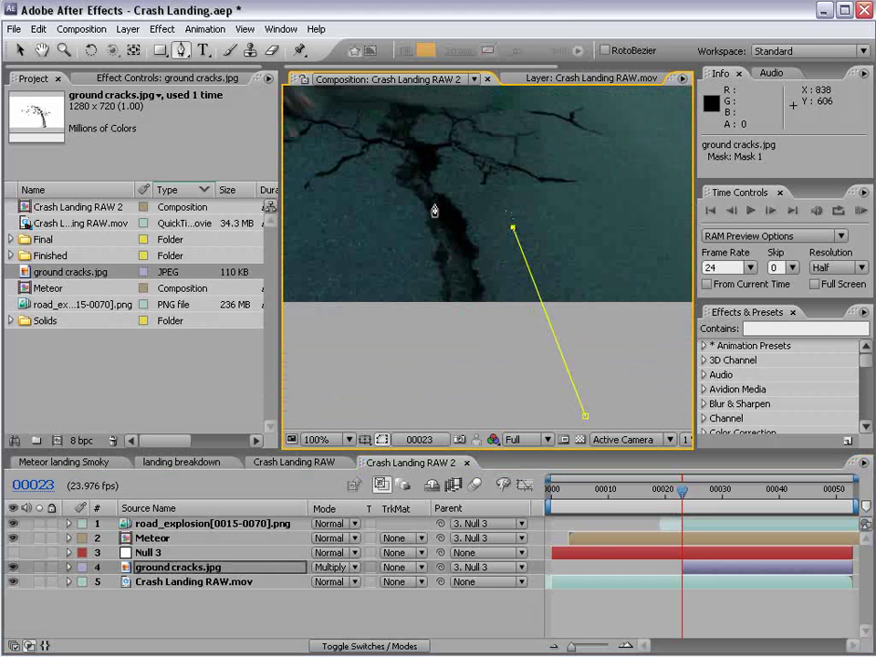
left_click(411, 205)
left_click(373, 336)
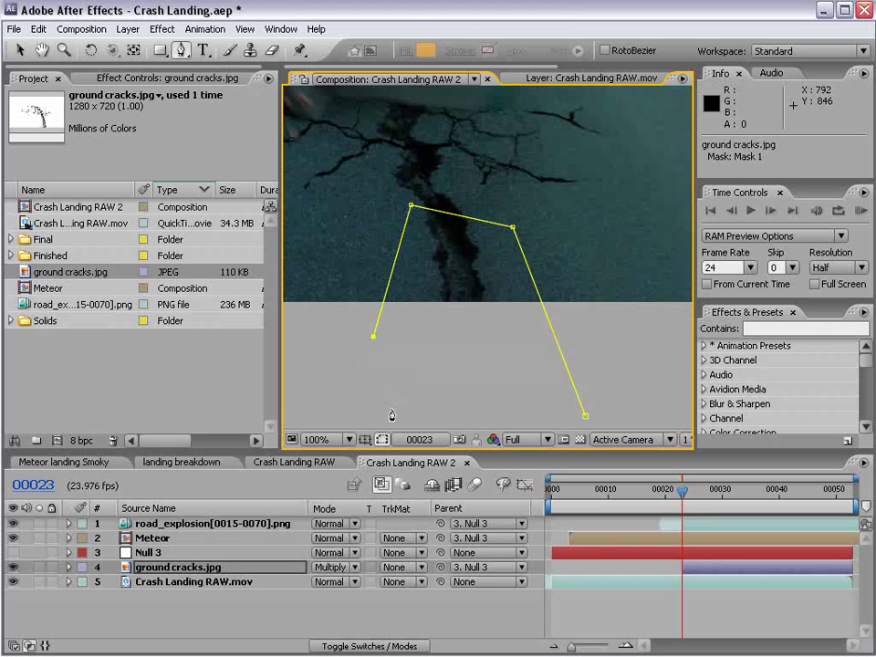
left_click(586, 416)
Set the ground cracks mask to Subtract and reveal its Mask Feather property.
key("m")
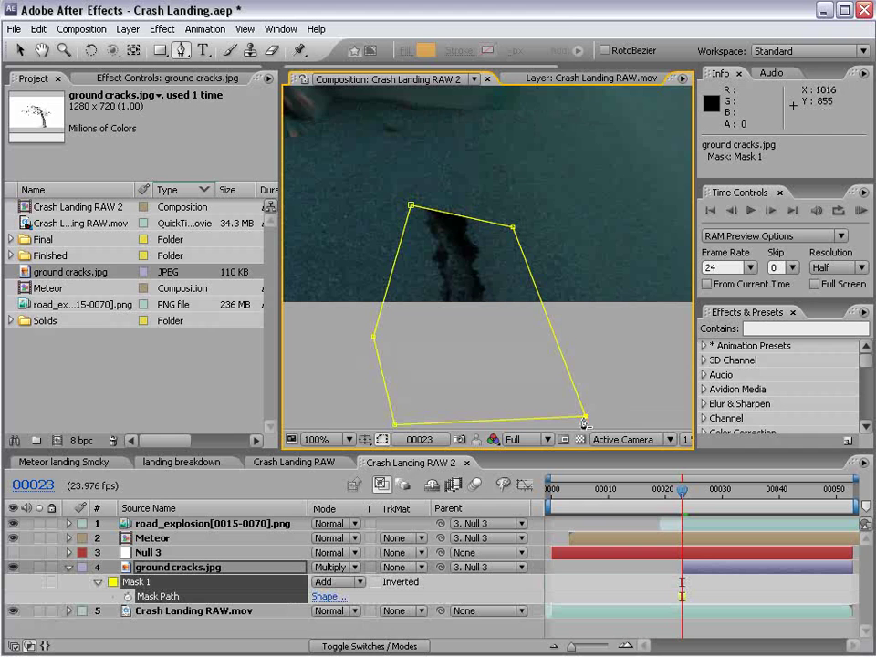
left_click(334, 582)
left_click(334, 595)
key("f")
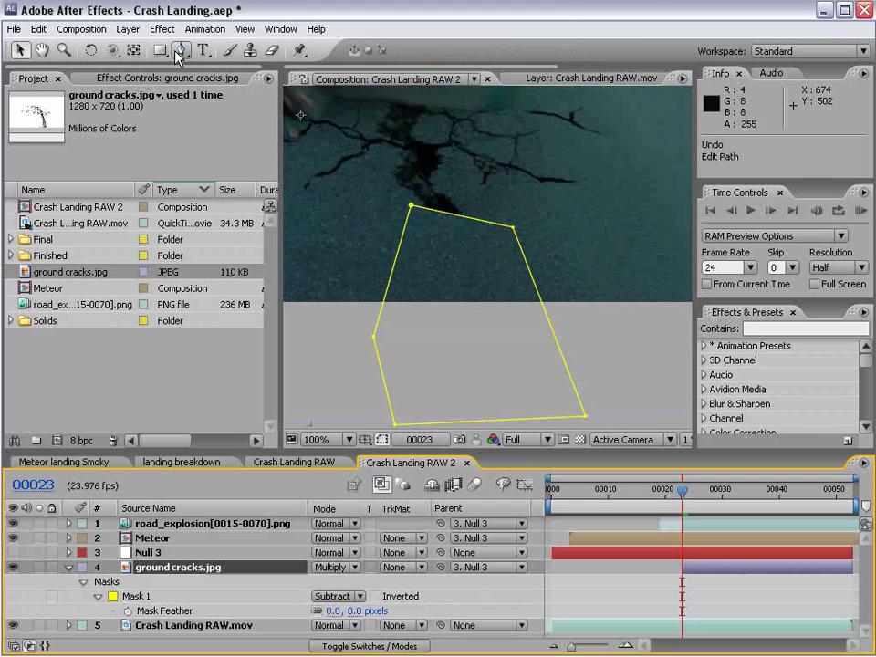
Reshape the mask's upper edge into a wavy line where it cuts the crack, and save the project.
mouse_move(451, 214)
left_mouse_down()
mouse_move(438, 226)
mouse_move(424, 219)
mouse_move(461, 221)
left_mouse_up()
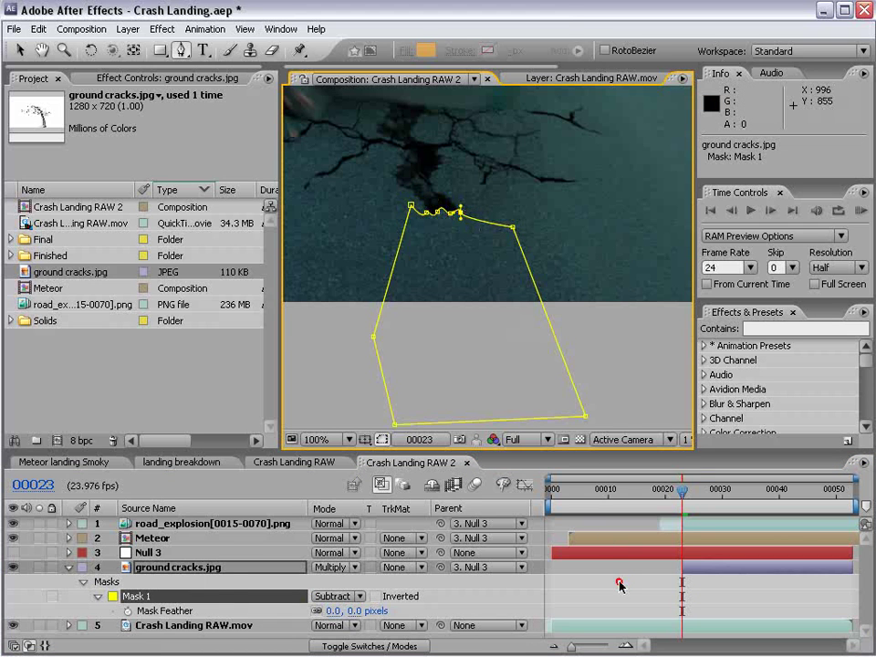
left_click(620, 583)
key("ctrl+s")
left_click(69, 567)
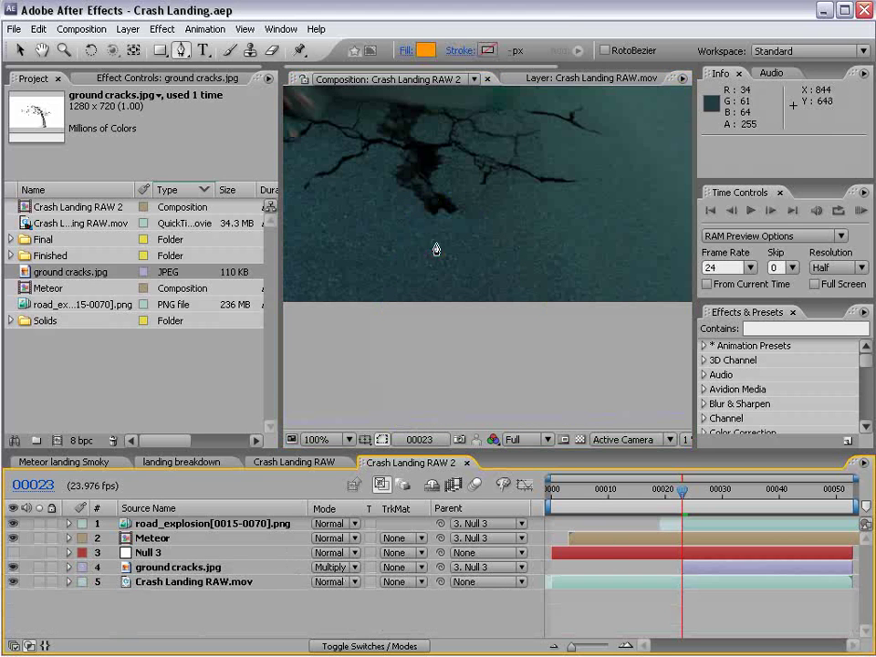
Examine the masked cracks around the whole impact at 50% magnification and scrub forward to frame 27.
key("h")
left_click_drag(442, 146, 466, 246)
scroll(472, 197, "down", 1)
left_click_drag(471, 197, 563, 248)
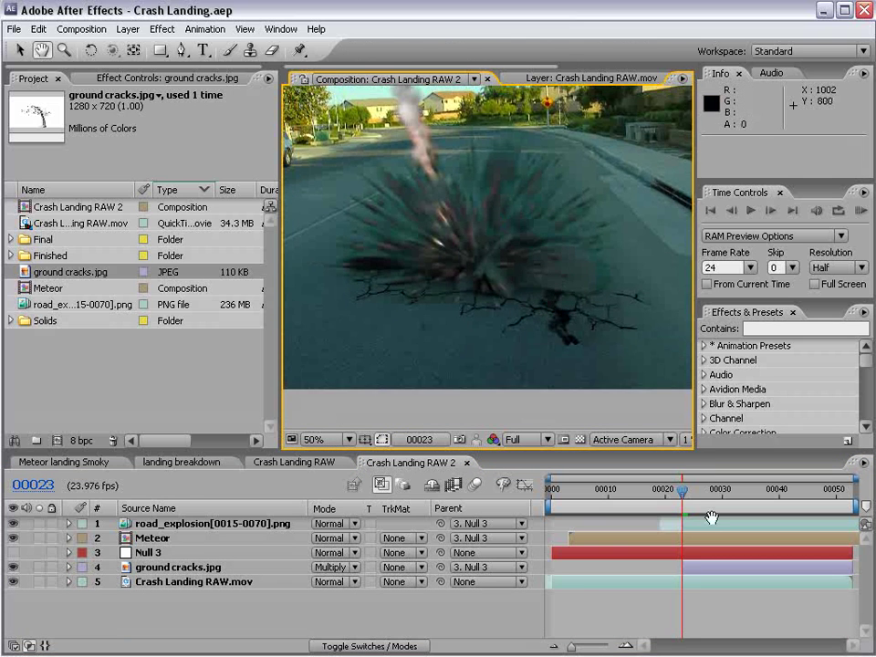
key("g")
left_click_drag(683, 492, 704, 489)
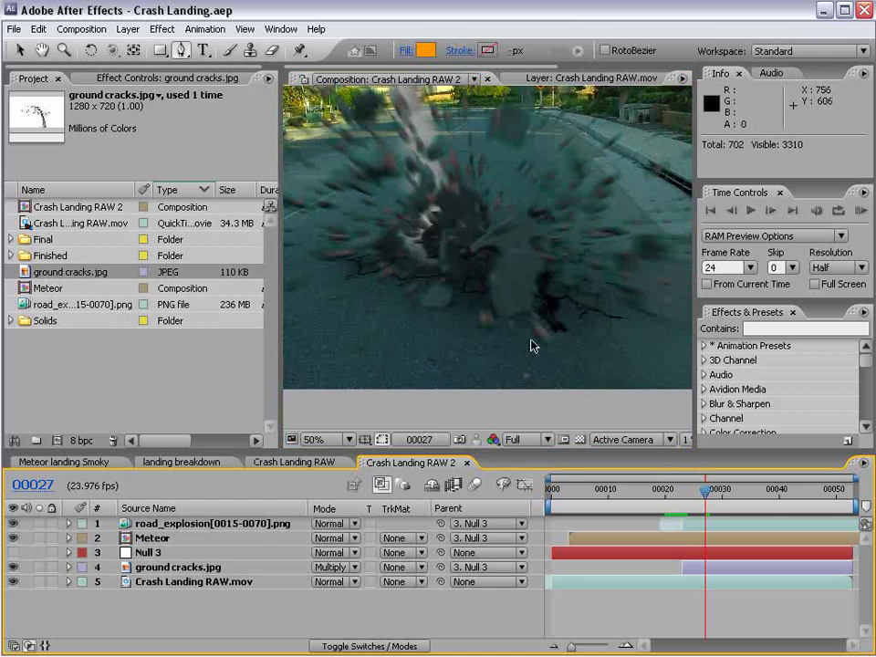
Create a new 1280 x 720 solid in the blue 0054FF.
left_click(128, 28)
left_click(297, 50)
left_click(352, 61)
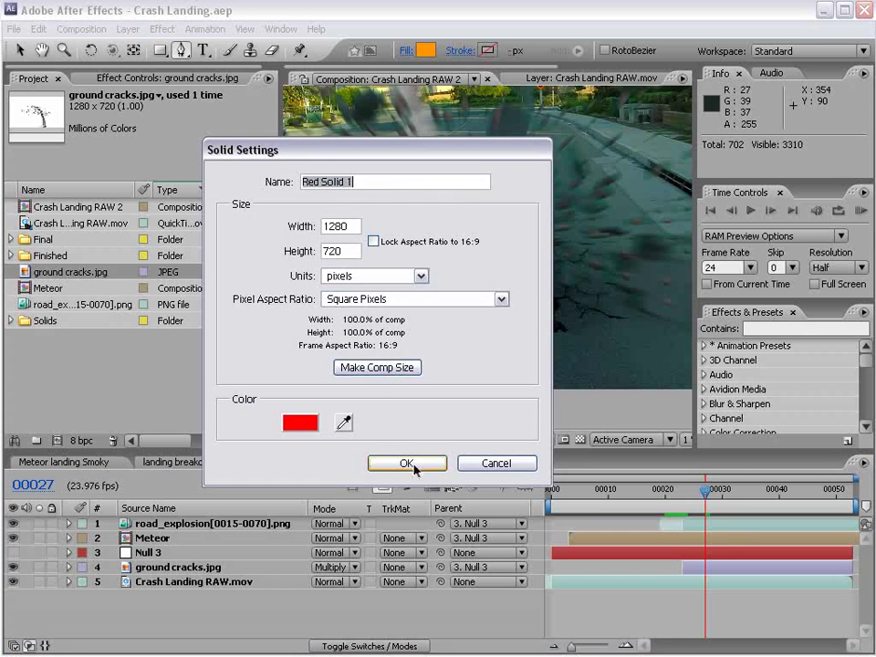
left_click(300, 422)
left_click(547, 507)
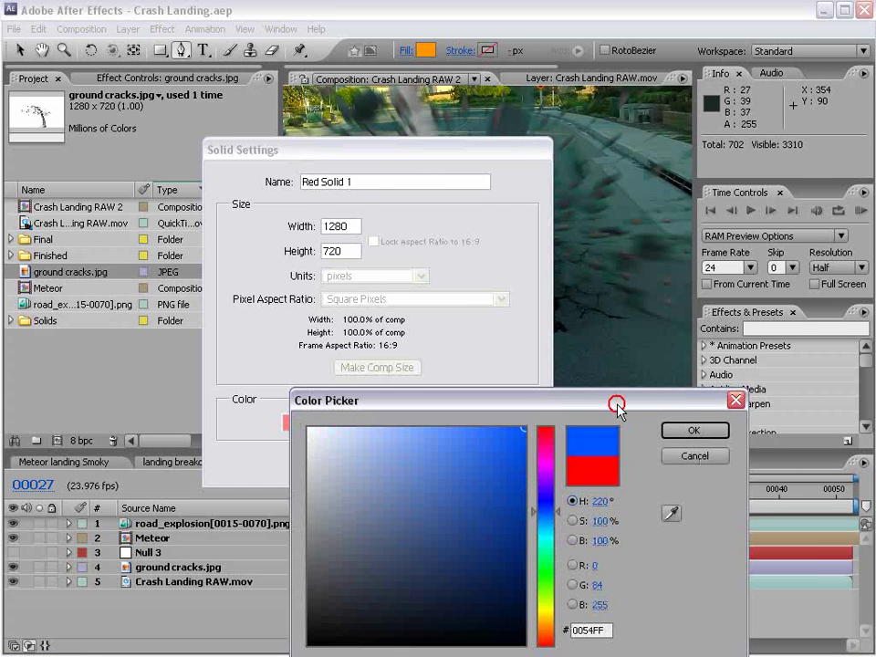
left_click(693, 430)
left_click(405, 461)
Apply Trapcode Particular to the blue solid, check the particles over the footage, and solo the layer.
left_click(163, 28)
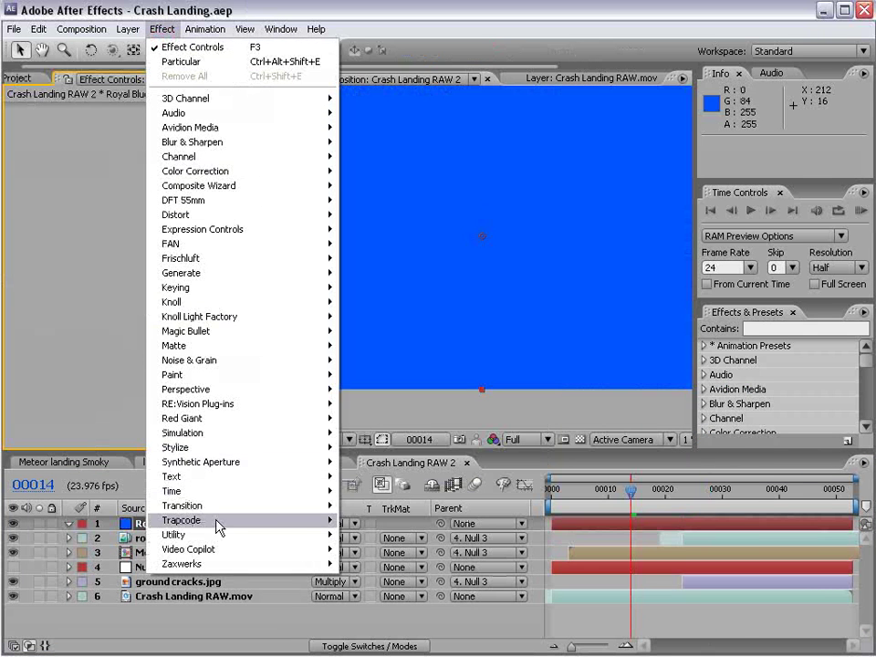
mouse_move(301, 522)
left_click(370, 579)
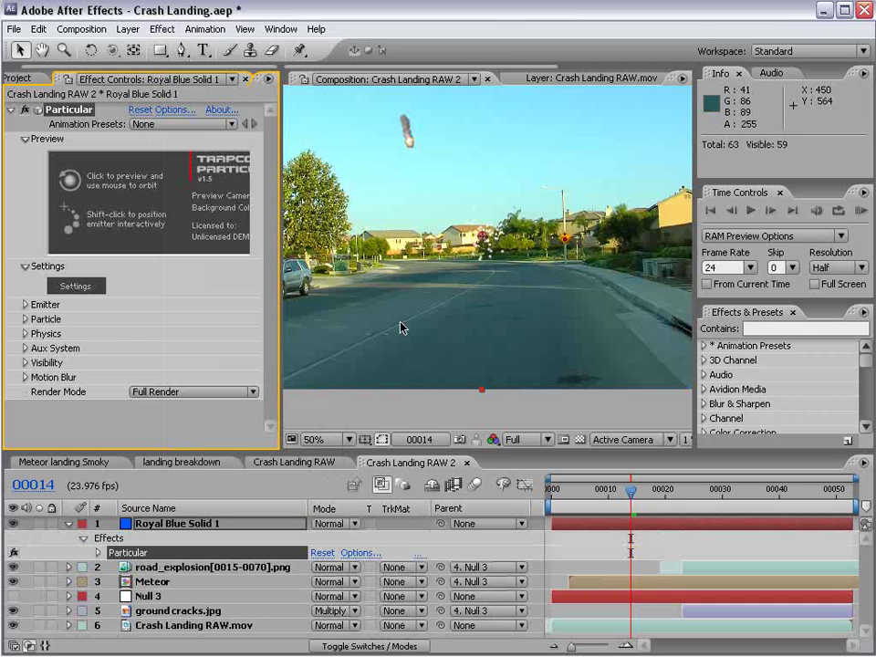
mouse_move(630, 490)
left_mouse_down()
mouse_move(595, 493)
mouse_move(642, 492)
left_mouse_up()
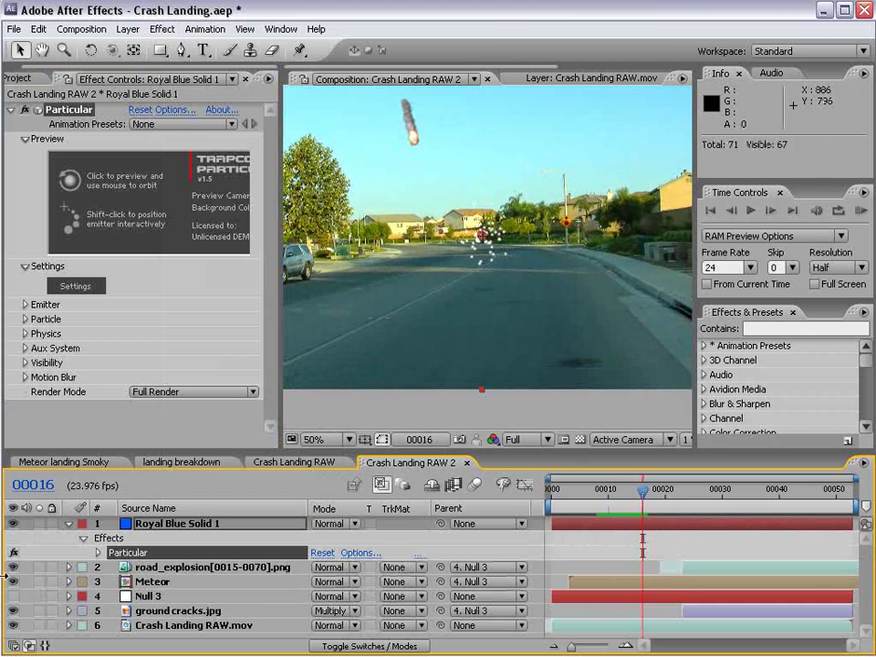
left_click(38, 524)
Apply the t_ExplodeOutDark animation preset to Particular and check the smoke burst at frame 23.
left_click(146, 124)
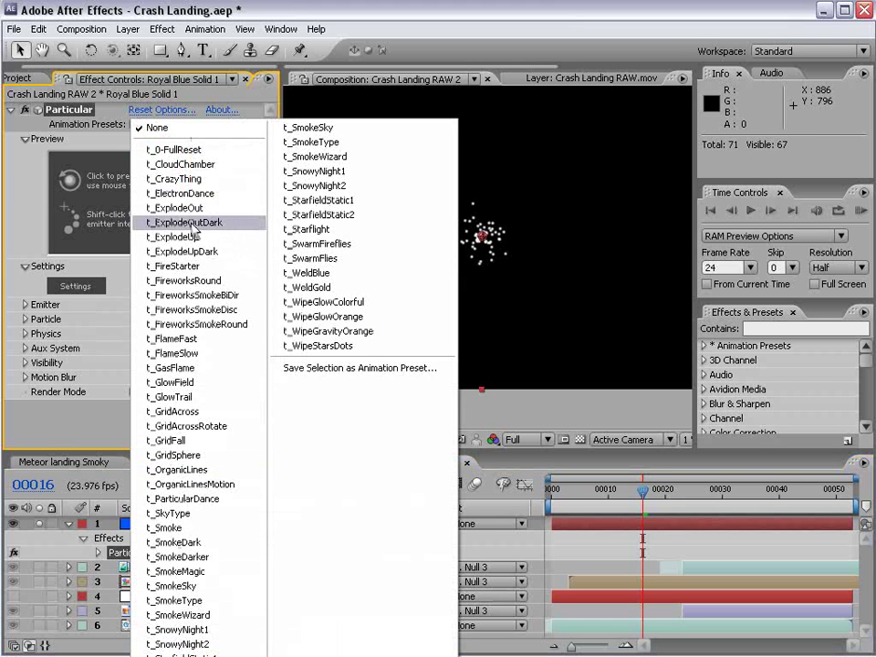
left_click(224, 221)
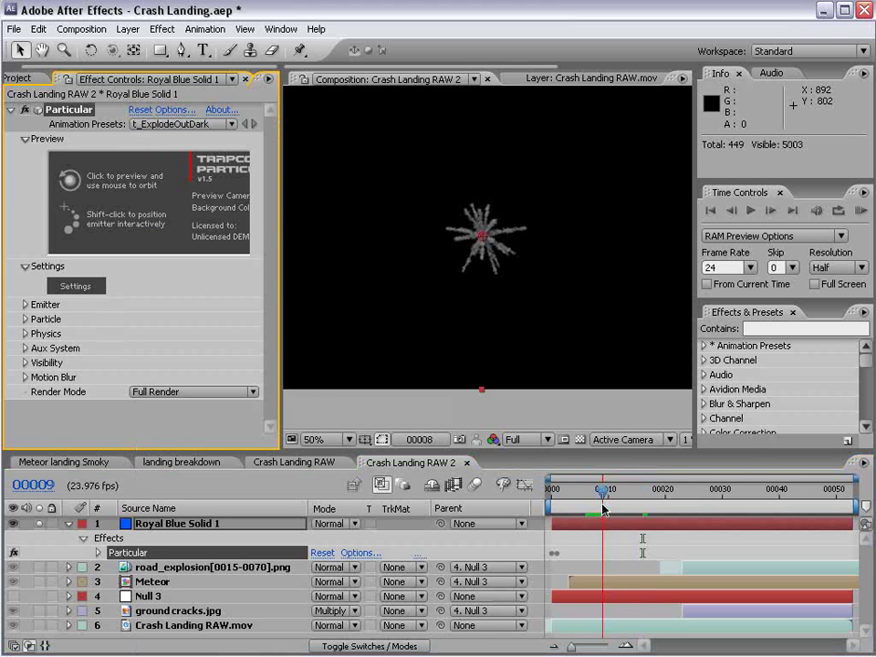
key("space")
mouse_move(688, 513)
left_mouse_down()
mouse_move(735, 506)
mouse_move(683, 497)
left_mouse_up()
scroll(486, 185, "up", 1)
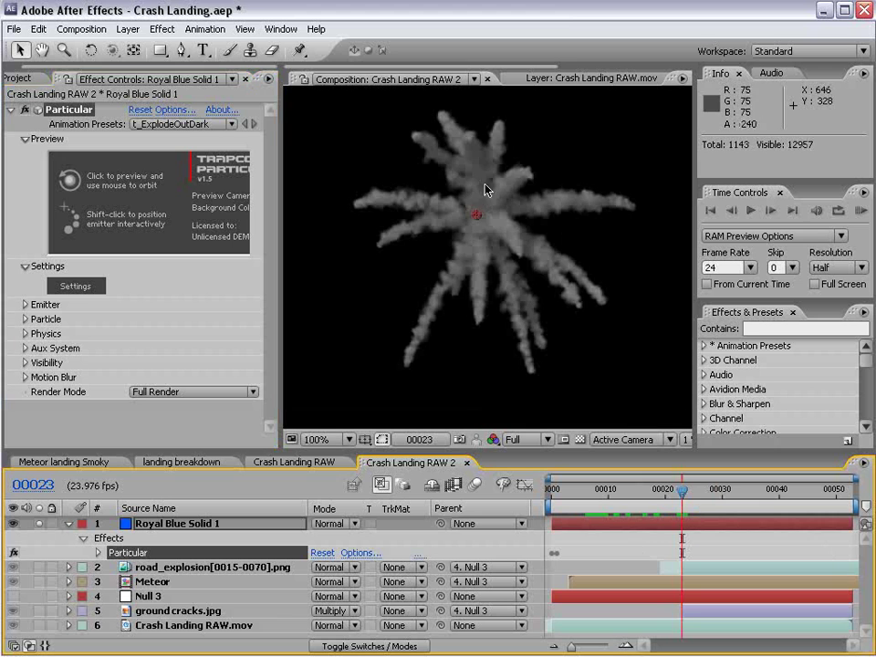
Set the Particular emitter's Direction to Directional, with a Direction Spread of 56 and a Z Rotation of 278°.
left_click(26, 309)
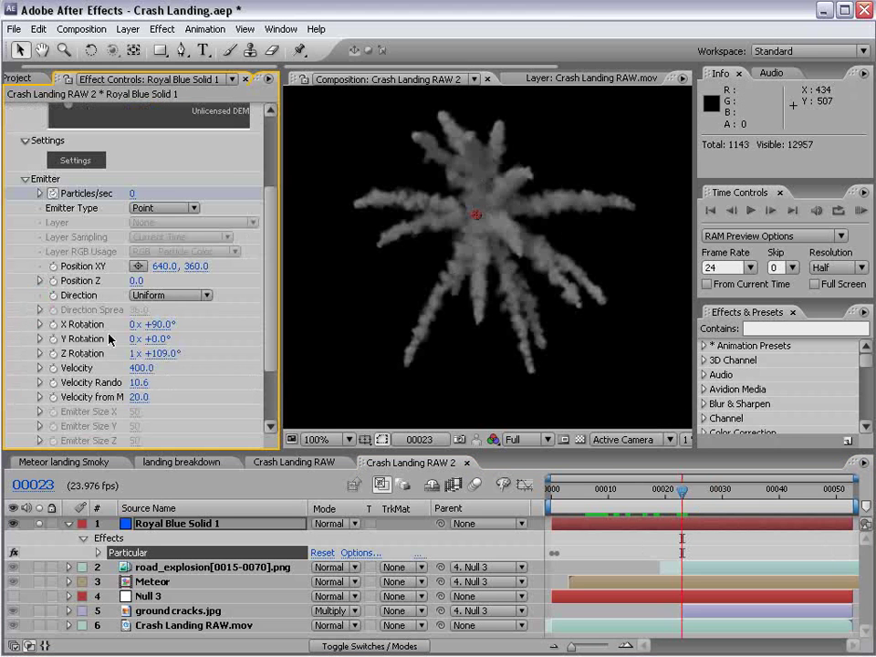
left_click(169, 295)
left_click(182, 316)
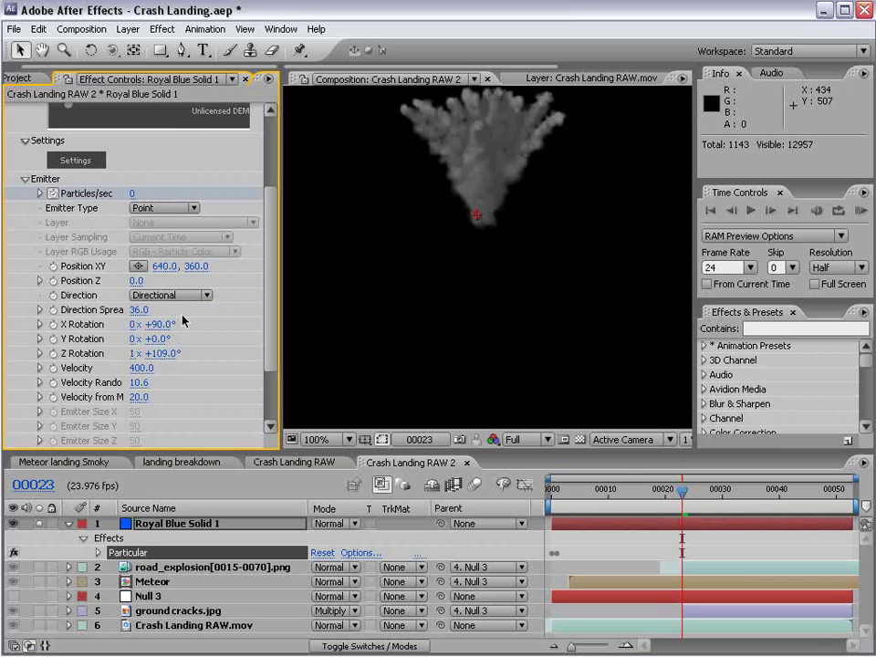
left_click_drag(137, 309, 160, 309)
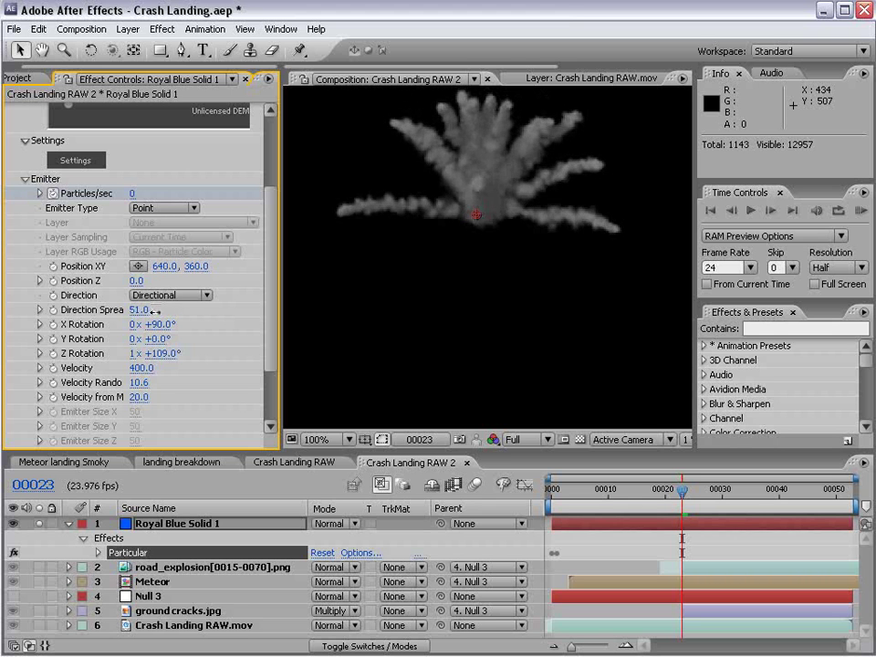
left_click_drag(166, 355, 36, 387)
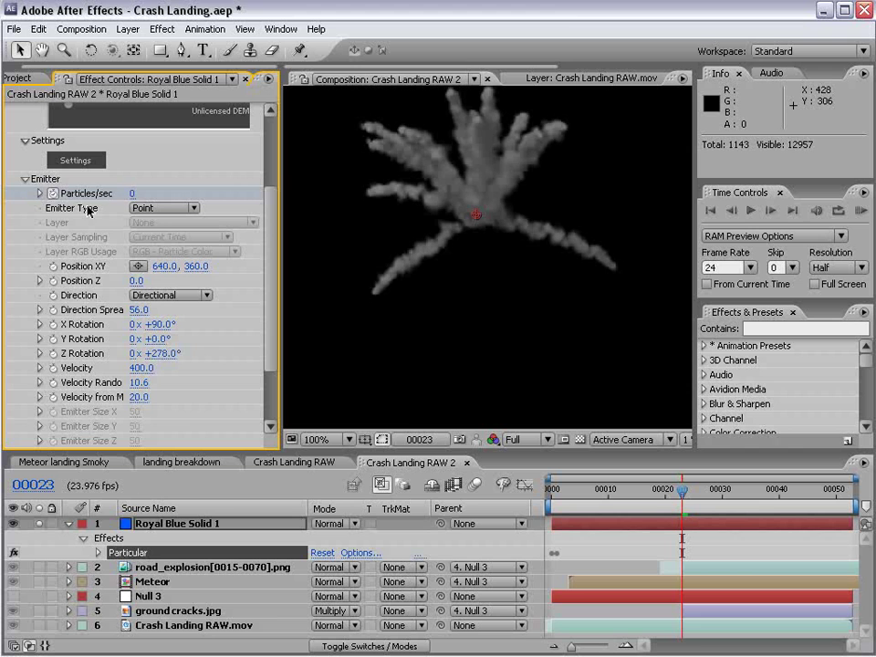
Reveal the solid's keyframes and double the Particles/sec value of the keyframe at frame 0.
left_click(560, 526)
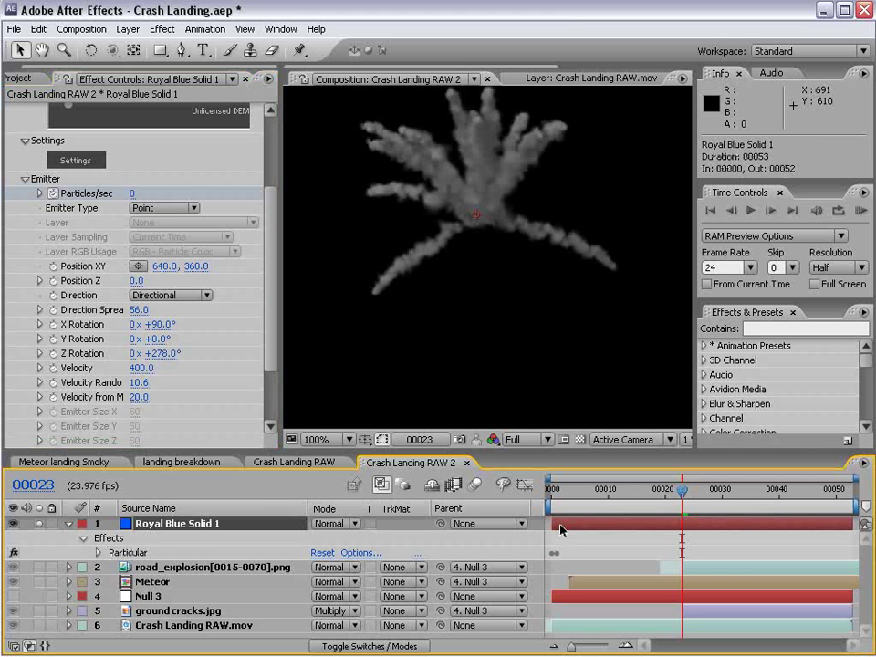
key("u")
left_click(553, 554)
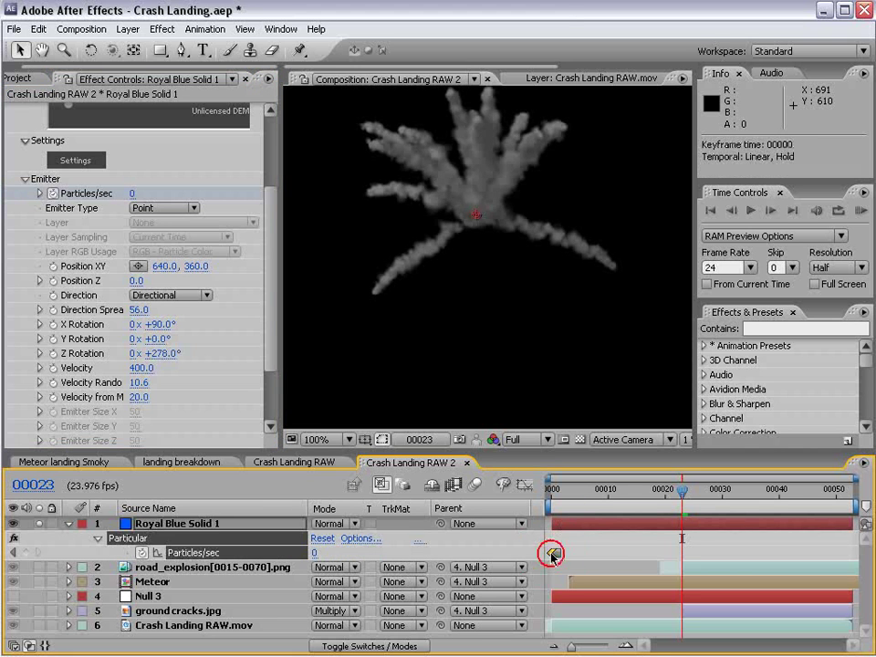
double_click(553, 554)
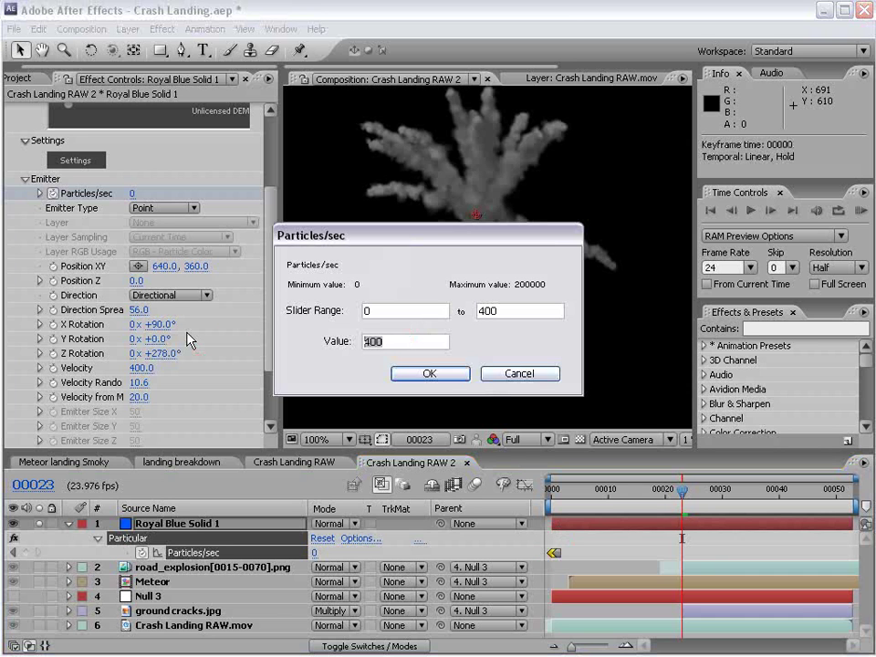
type("8000")
key("Return")
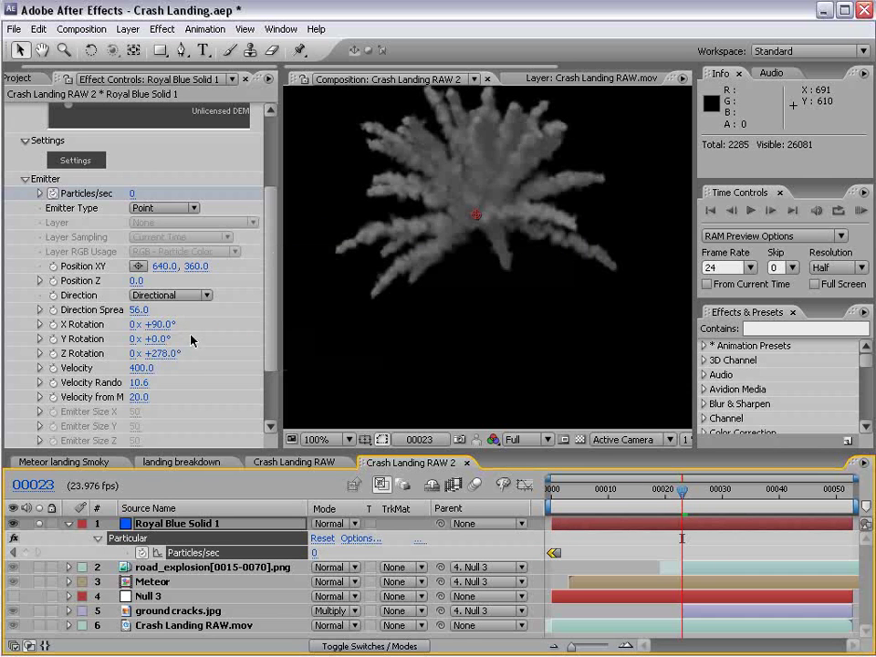
Set the first Particles/sec keyframe of Particular on the blue solid to 600.
left_click_drag(557, 482, 670, 483)
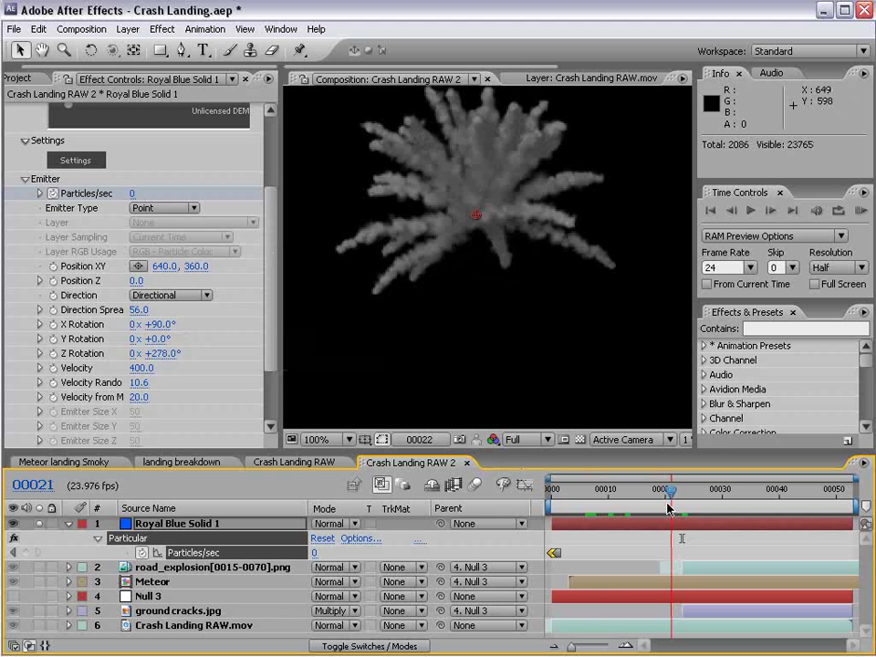
double_click(553, 553)
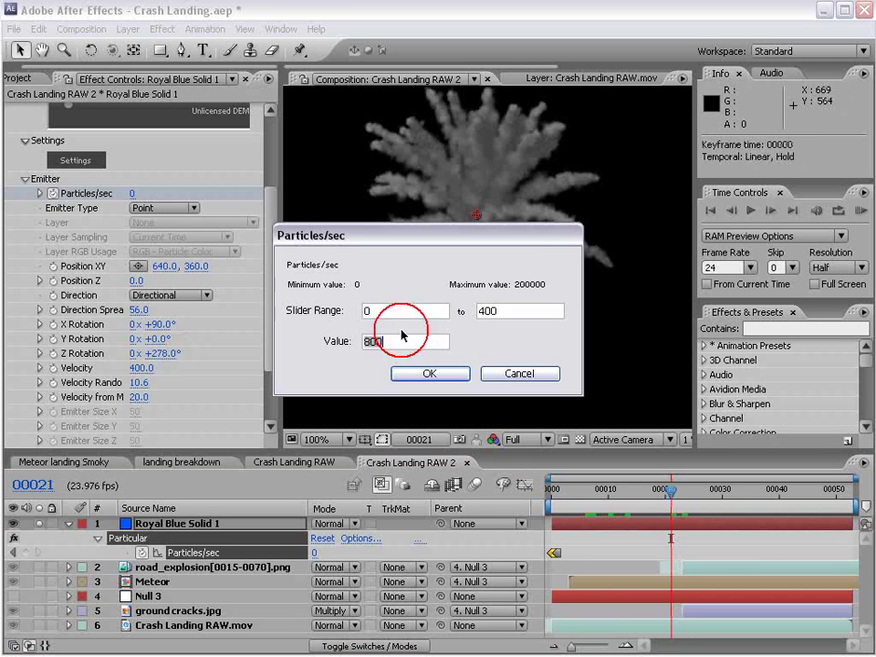
left_click(365, 313)
type("6000")
key("Return")
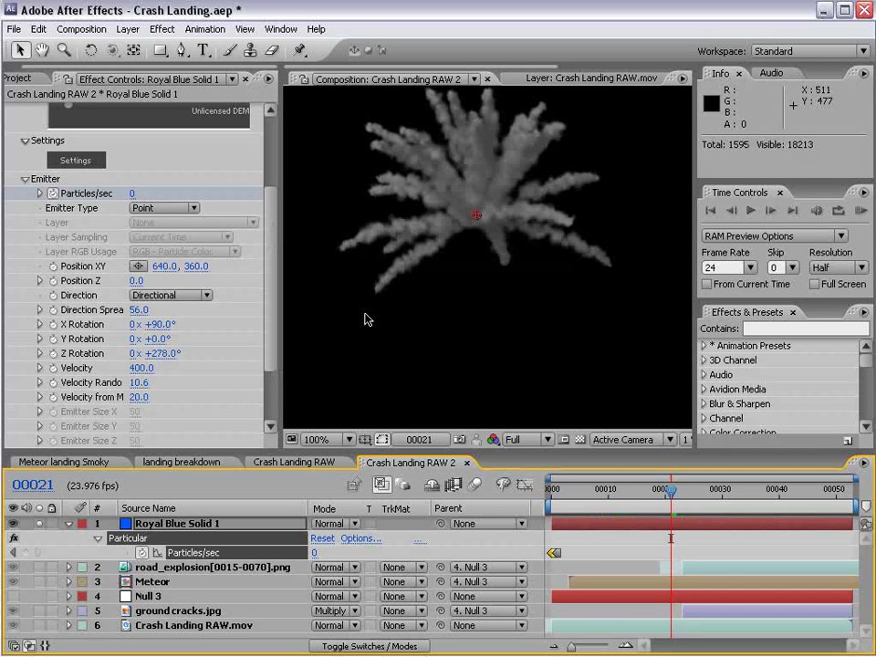
Expand Particular's Aux System settings and raise the emitter's Velocity to 660.
scroll(273, 274, "down", 3)
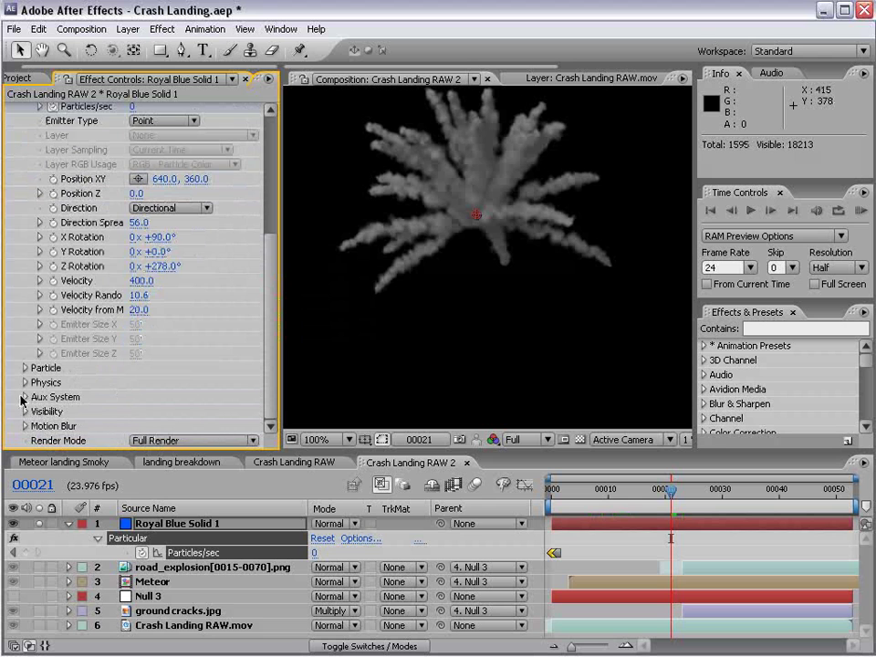
left_click(24, 397)
scroll(25, 398, "down", 4)
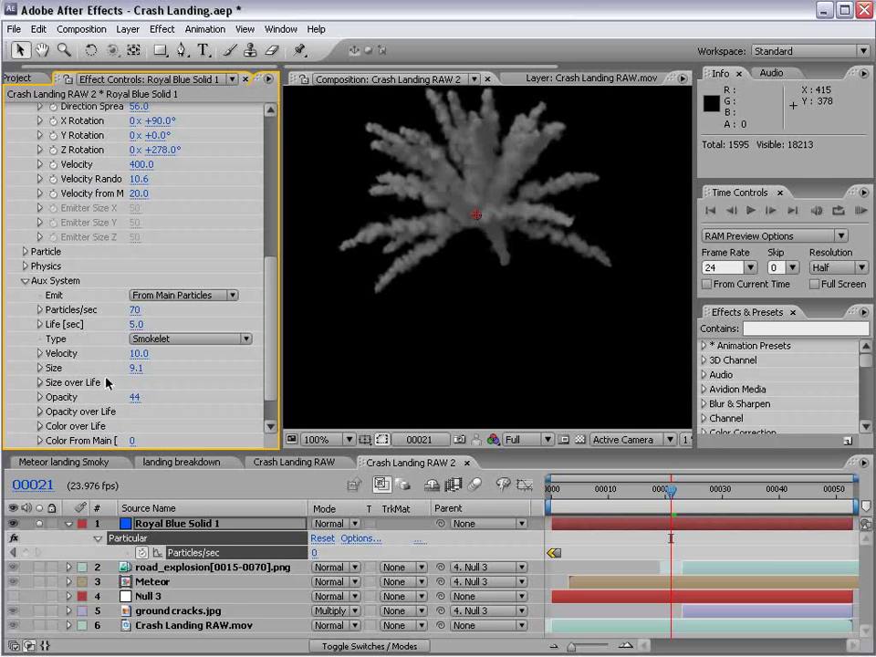
left_click_drag(271, 385, 268, 202)
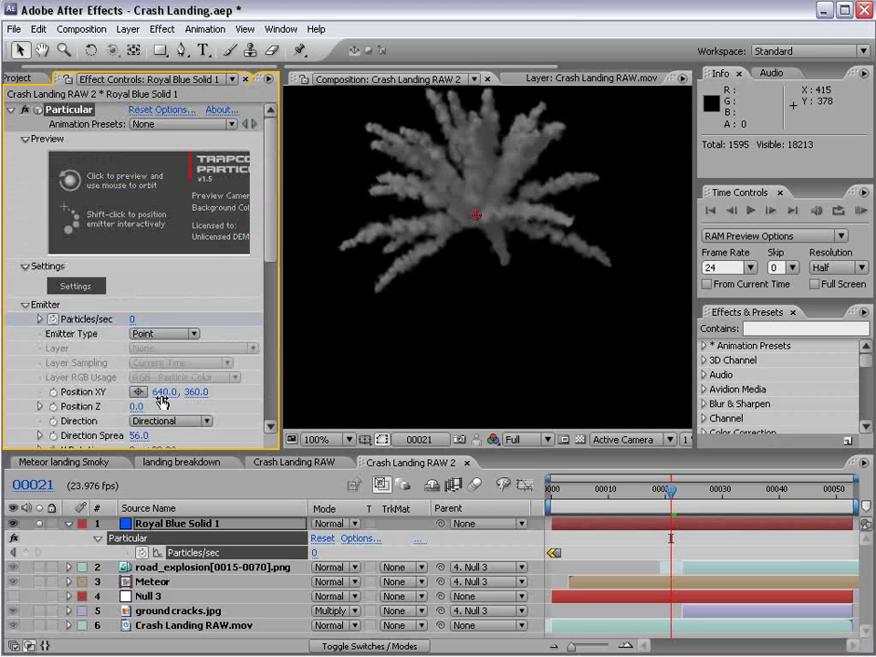
scroll(196, 206, "down", 4)
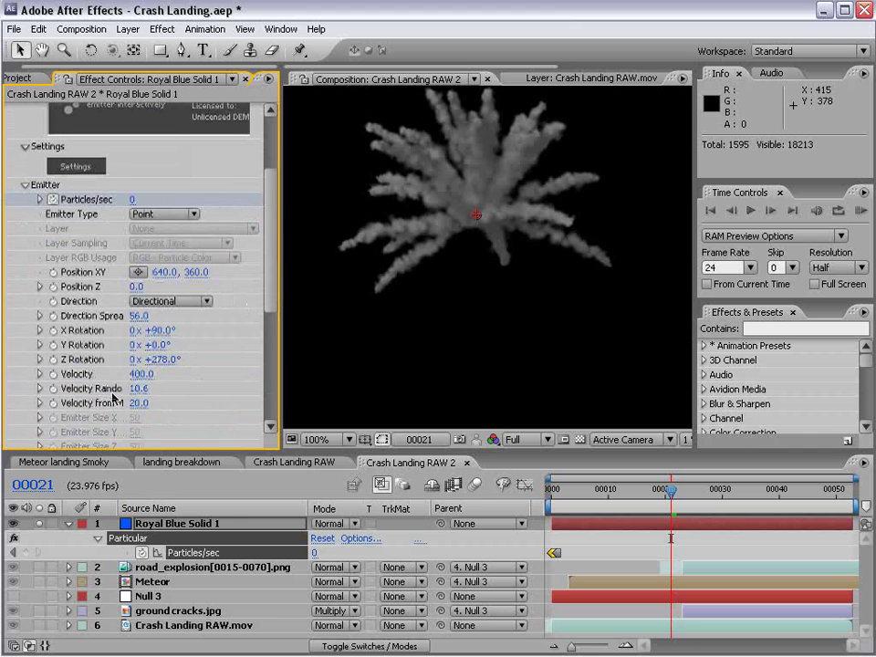
left_click_drag(140, 374, 271, 430)
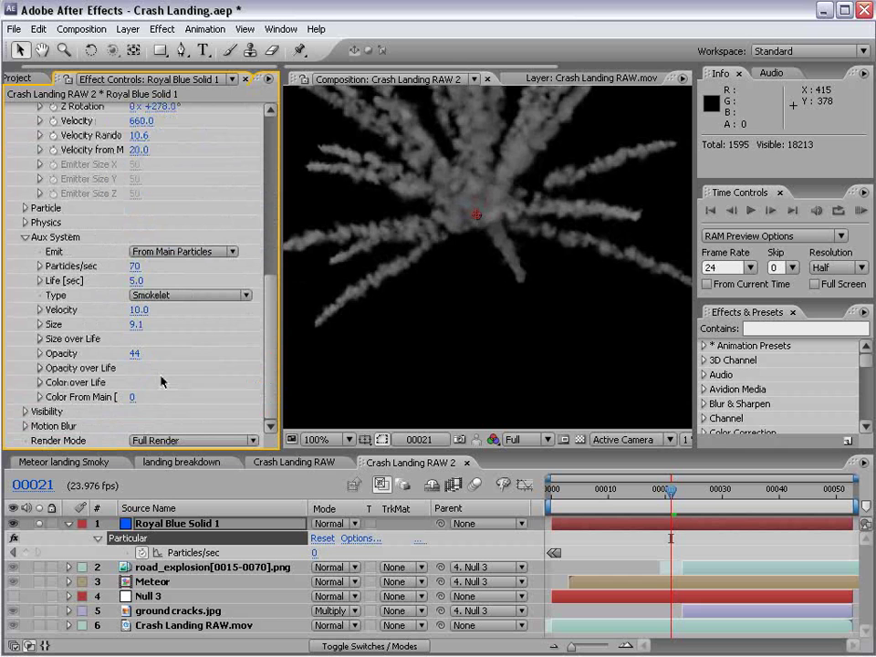
Set the Aux System particle Size to 19.1 and preview the whole burst from its early frames.
mouse_move(139, 323)
left_mouse_down()
mouse_move(169, 323)
mouse_move(139, 323)
left_mouse_up()
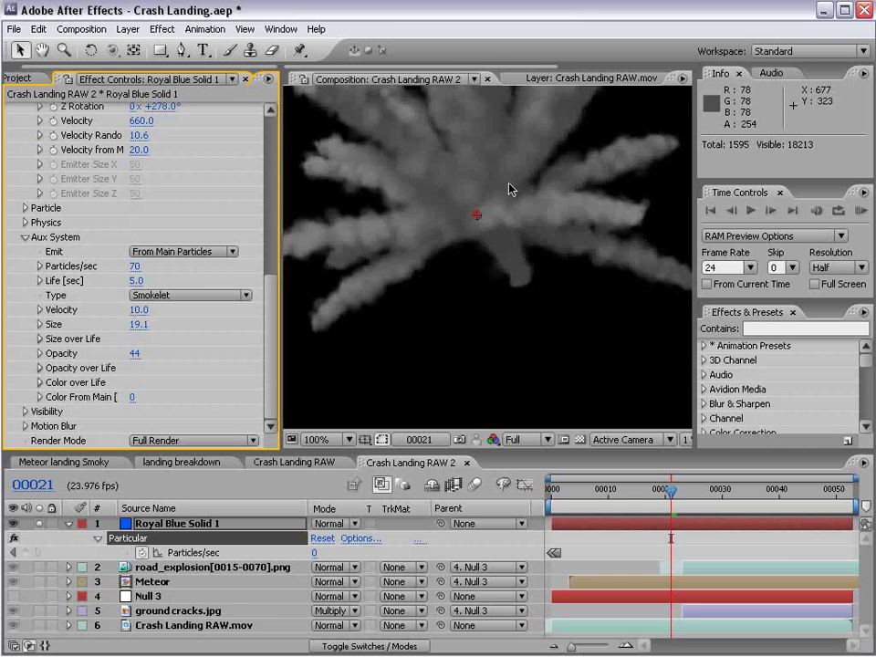
key("grave")
key("grave")
scroll(436, 237, "down", 1)
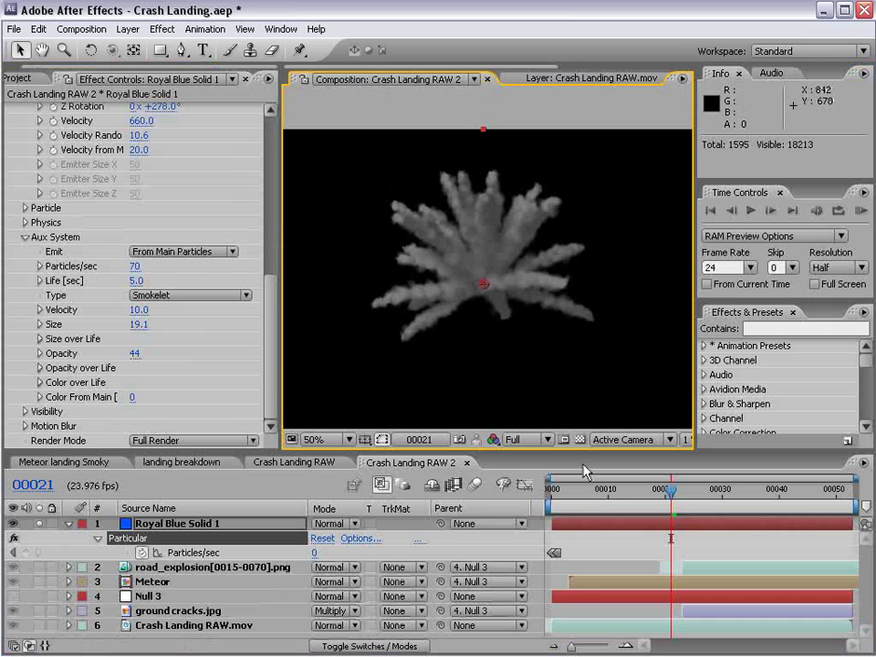
mouse_move(583, 489)
left_mouse_down()
mouse_move(590, 493)
mouse_move(573, 500)
left_mouse_up()
key("space")
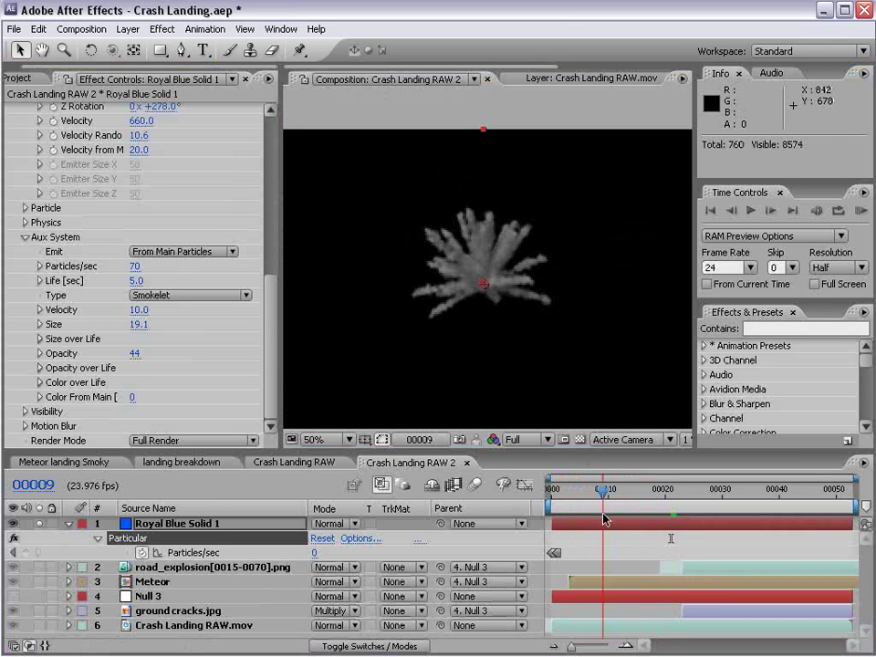
Set the emitter's Velocity to 1090 so the smoke streaks shoot out farther.
scroll(196, 261, "up", 10)
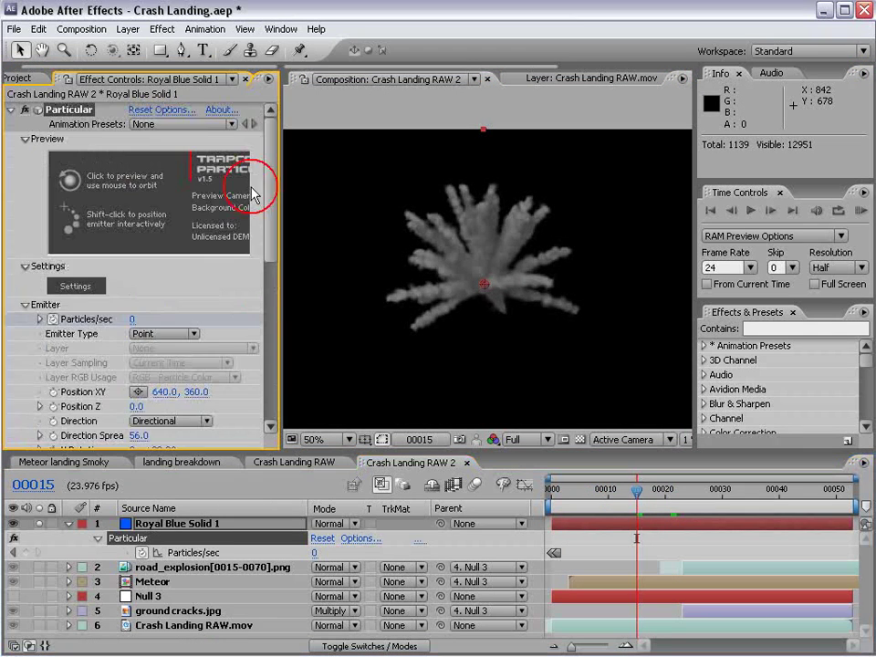
scroll(191, 150, "down", 3)
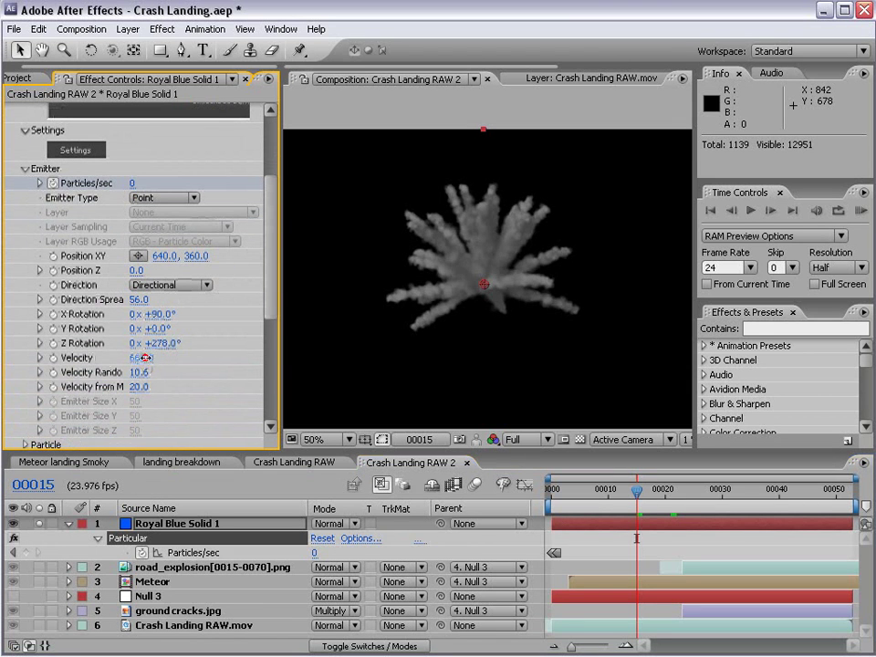
left_click_drag(146, 357, 170, 345)
Set the Aux System's Particles/sec to 123 and its Size to 25.1 for denser smoke trails.
left_click_drag(269, 309, 272, 409)
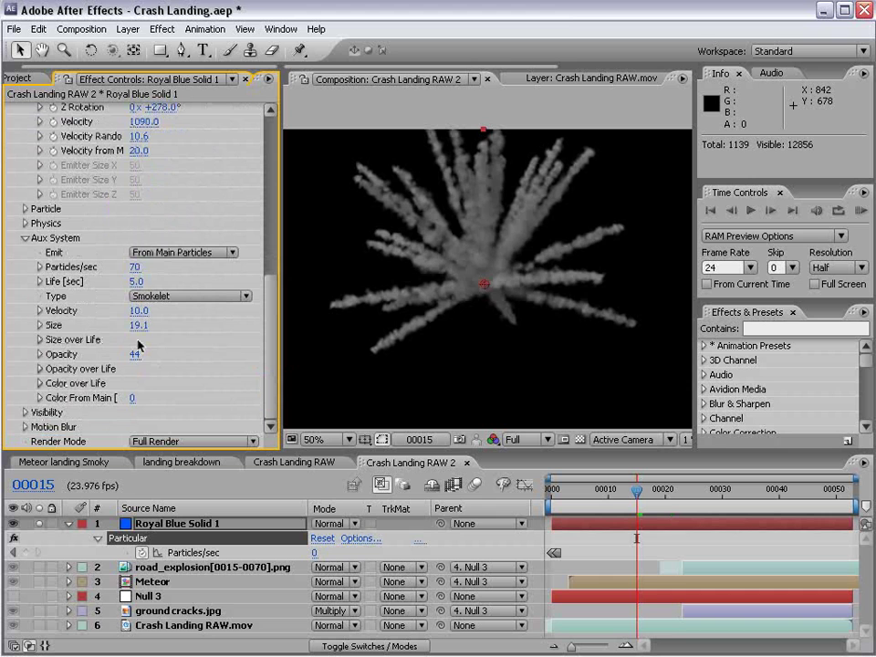
left_click_drag(143, 325, 127, 324)
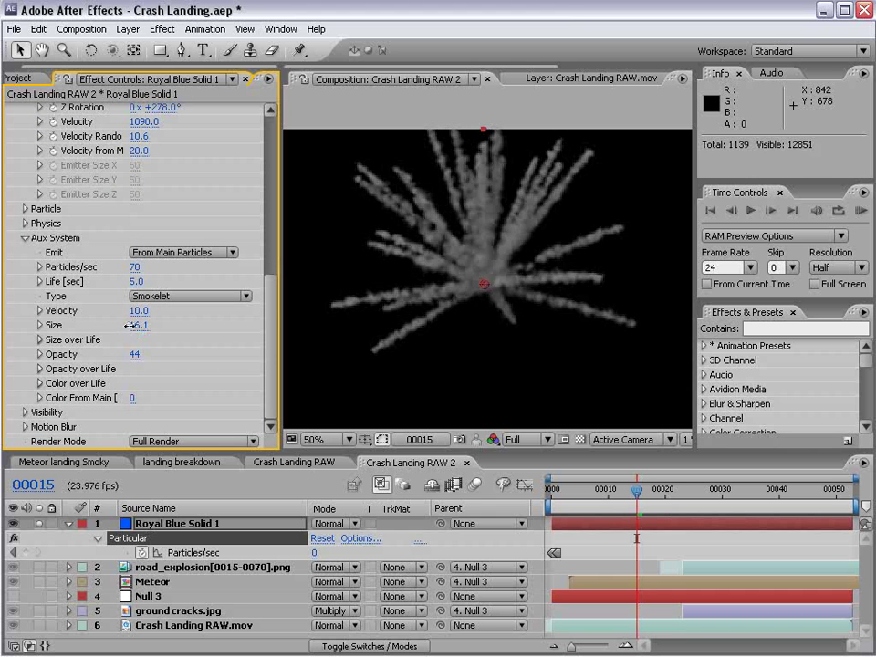
left_click_drag(134, 267, 198, 286)
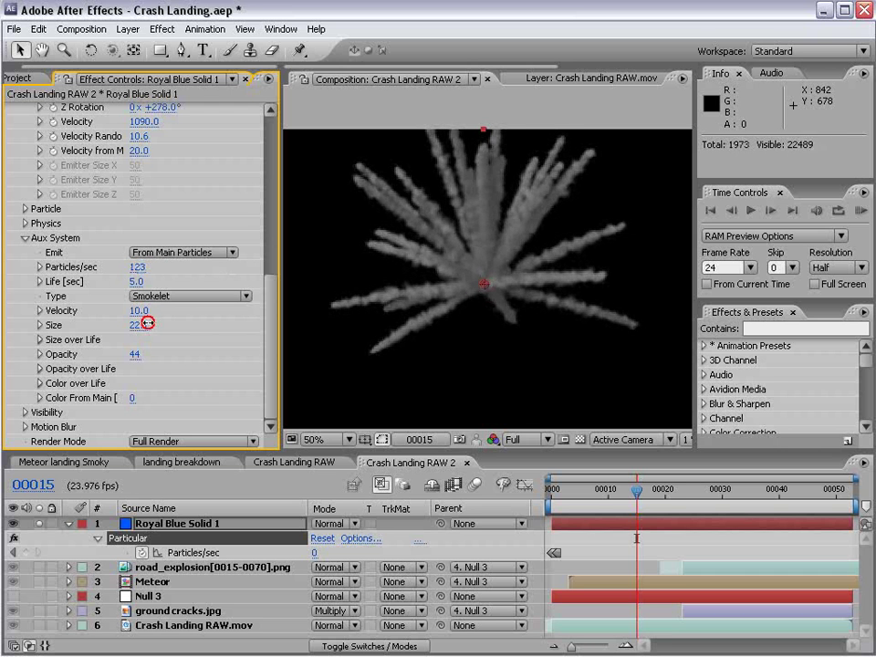
left_click_drag(155, 319, 146, 323)
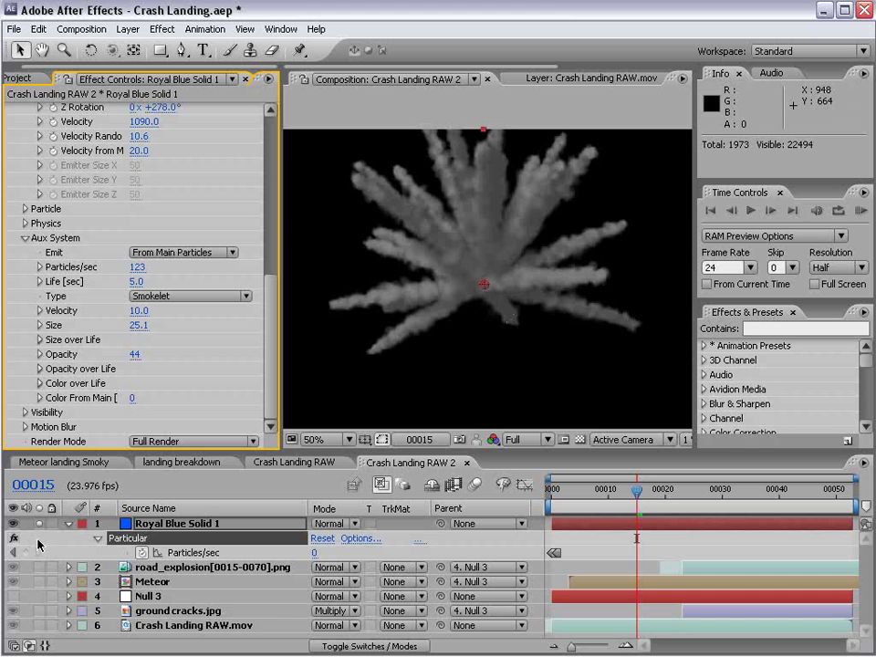
Unsolo the Royal Blue Solid 1 layer and move it below the Meteor layer in the stack.
left_click(40, 526)
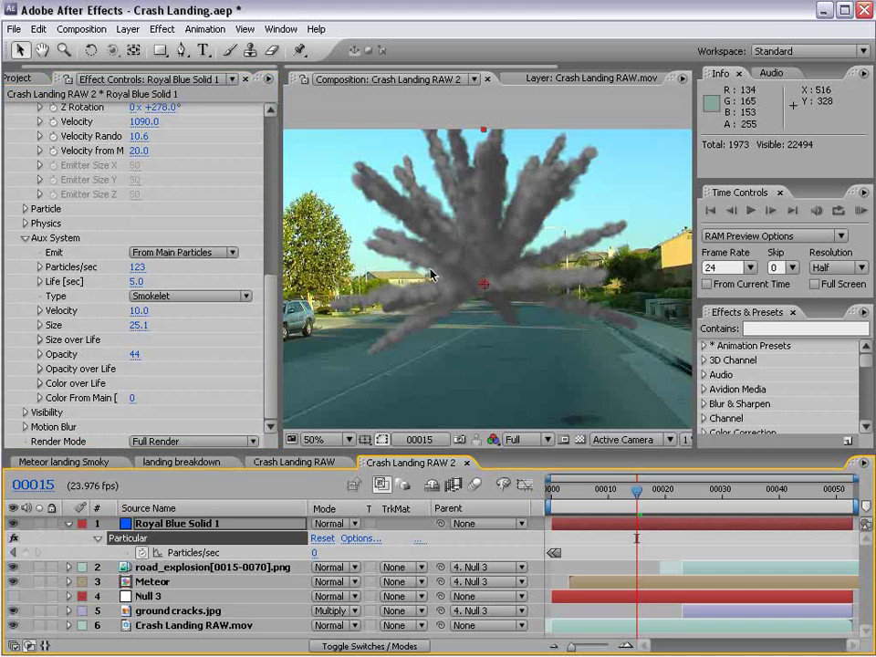
left_click_drag(167, 527, 157, 602)
left_click(166, 544)
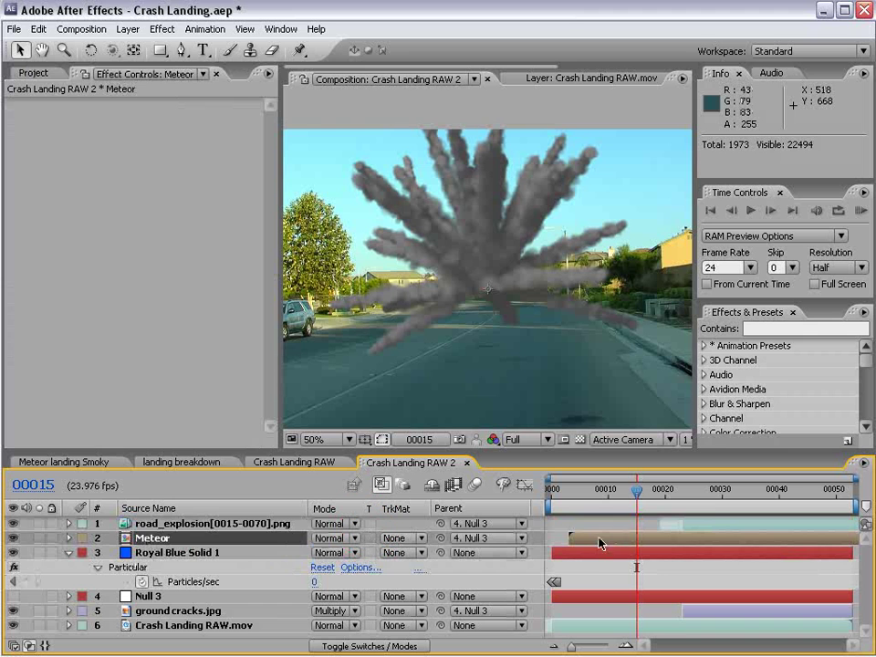
Slide the Royal Blue Solid 1 layer to start at about frame 12, checking the burst against the impact around frame 23.
left_click_drag(576, 559, 685, 565)
left_click(672, 493)
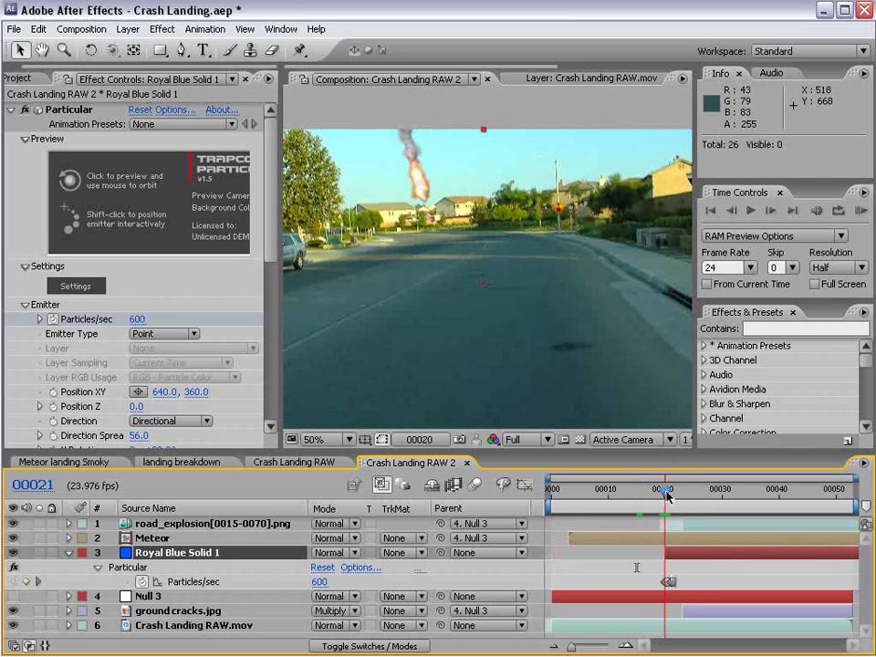
left_click_drag(672, 497, 681, 500)
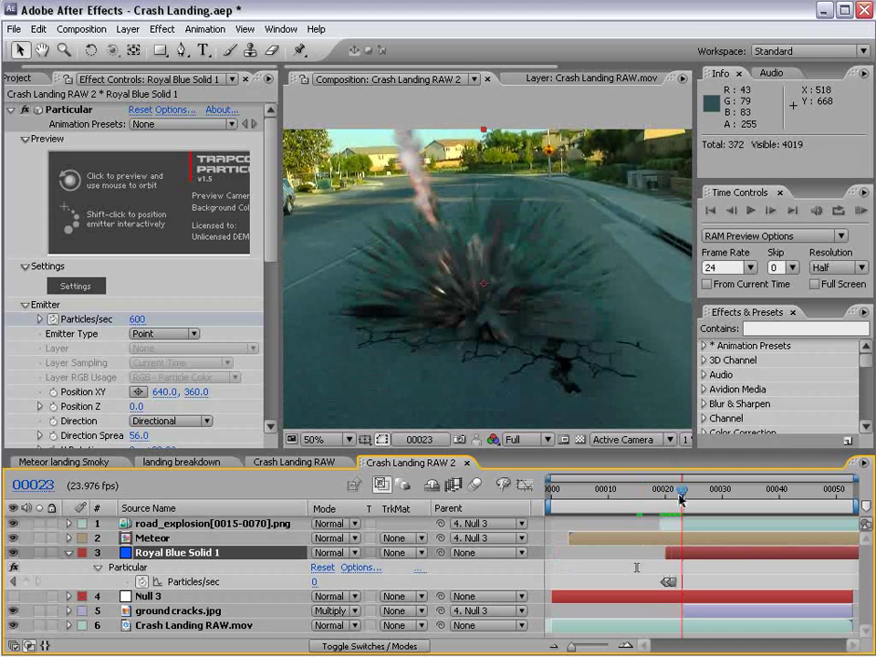
left_click_drag(677, 555, 635, 566)
left_click(669, 499)
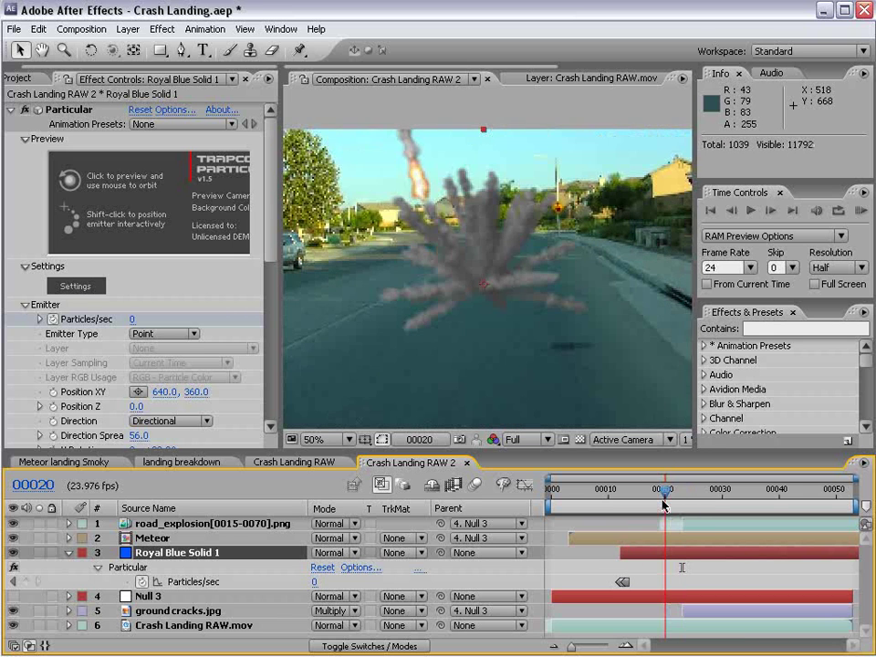
left_click_drag(672, 508, 676, 508)
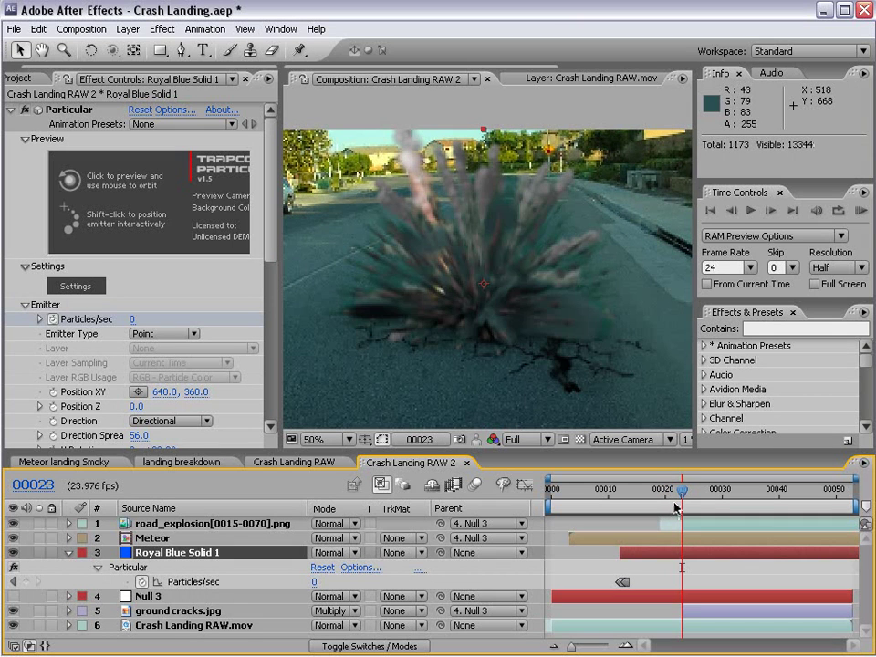
Shift the blue solid about three frames later and trim its start to frame 23, checking the burst up to frame 27.
left_click_drag(652, 561, 679, 558)
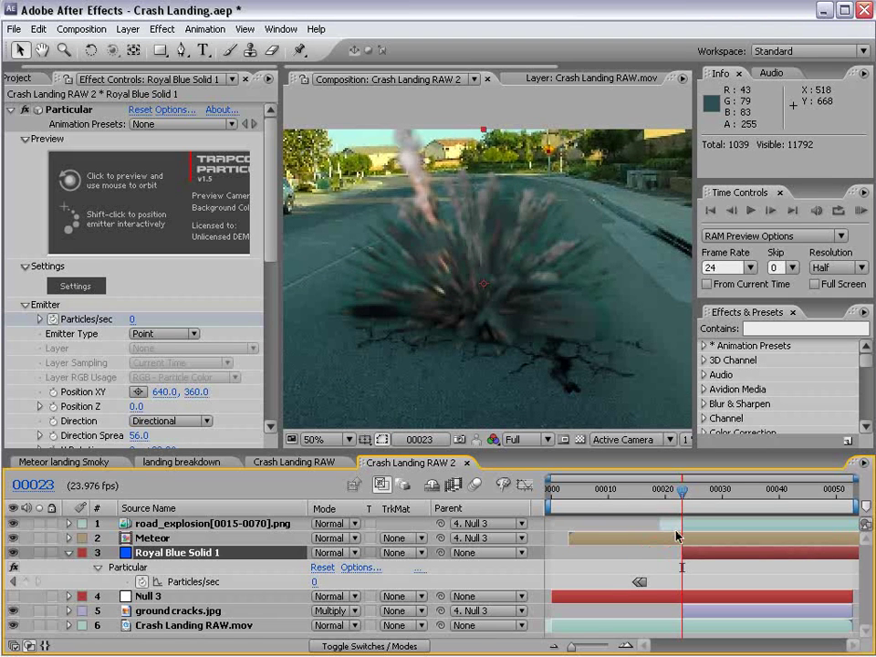
key("Page_Down")
key("Page_Down")
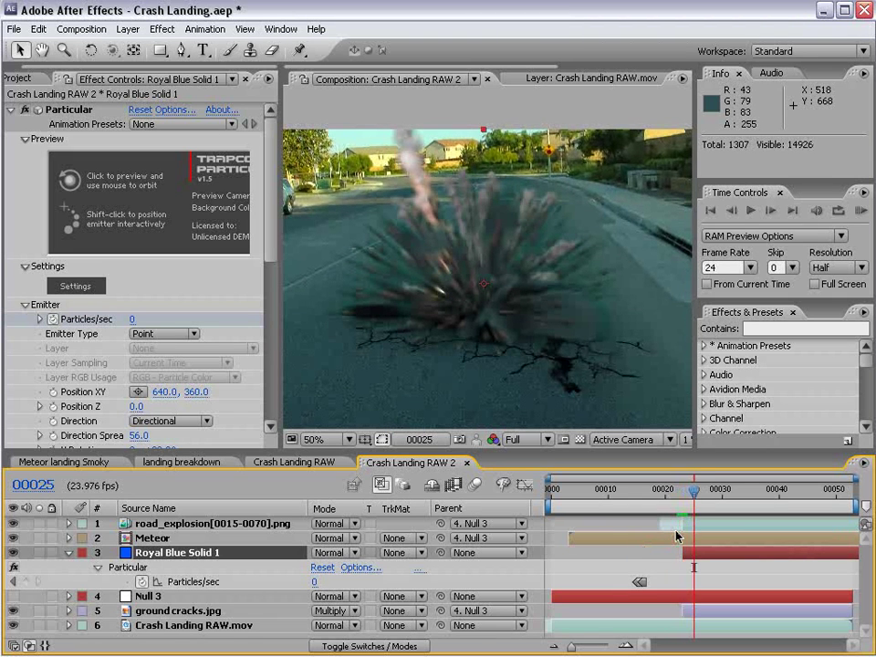
left_click_drag(694, 492, 705, 516)
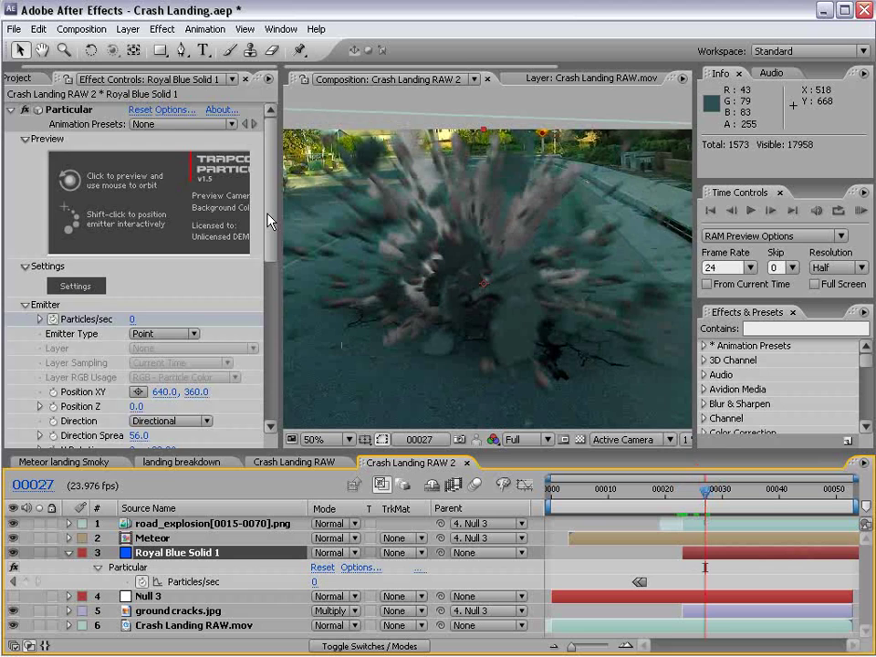
Set the Particular emitter's Velocity to 1620 and parent the Royal Blue Solid 1 layer to Null 3.
left_click_drag(270, 221, 270, 312)
left_click_drag(131, 280, 180, 270)
mouse_move(705, 493)
left_mouse_down()
mouse_move(727, 493)
mouse_move(720, 497)
left_mouse_up()
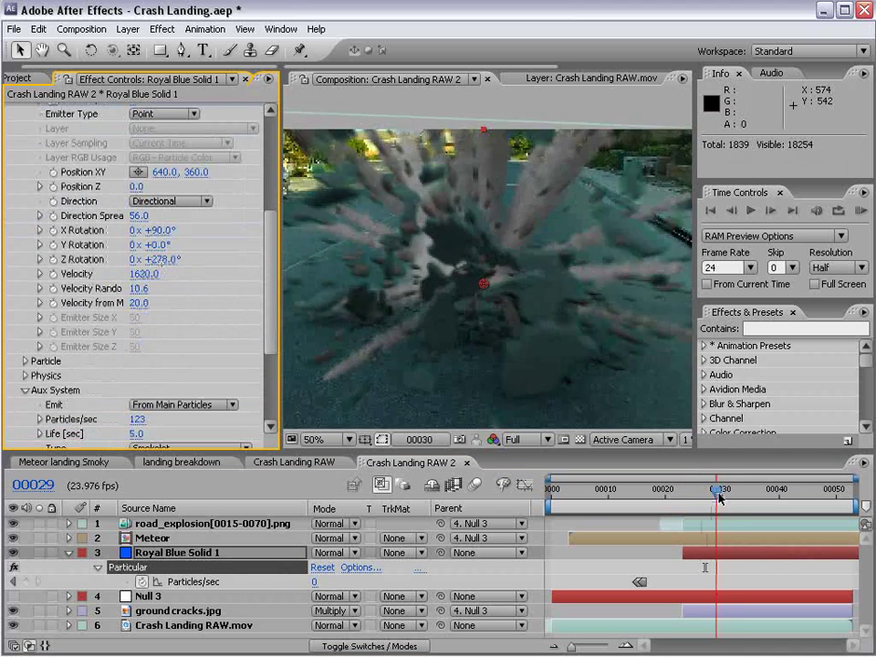
left_click_drag(438, 553, 181, 599)
Select the road_explosion, Royal Blue Solid 1 and ground cracks layers together and make them start at frame 22.
left_click_drag(716, 490, 677, 508)
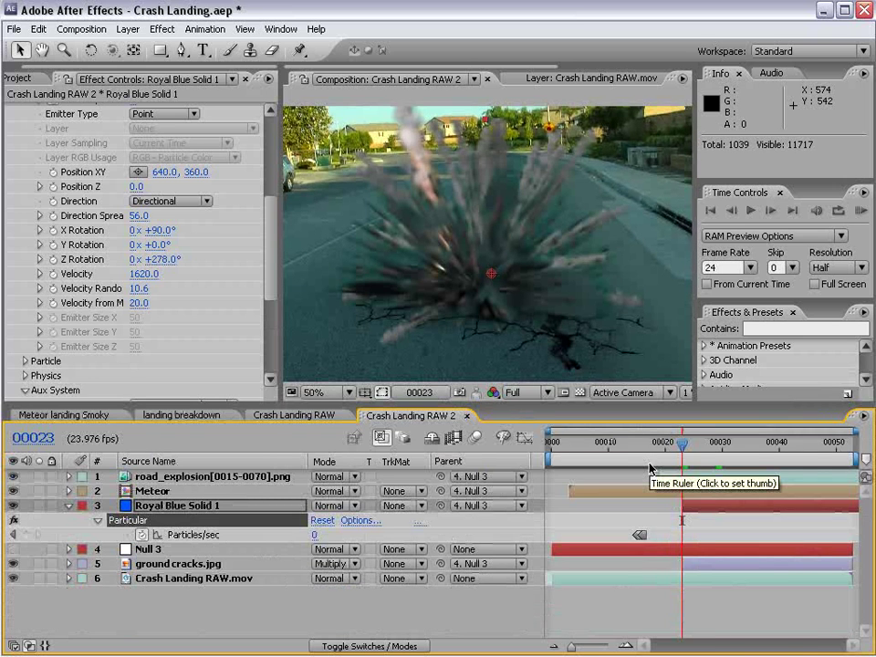
key("equal")
key("equal")
key("equal")
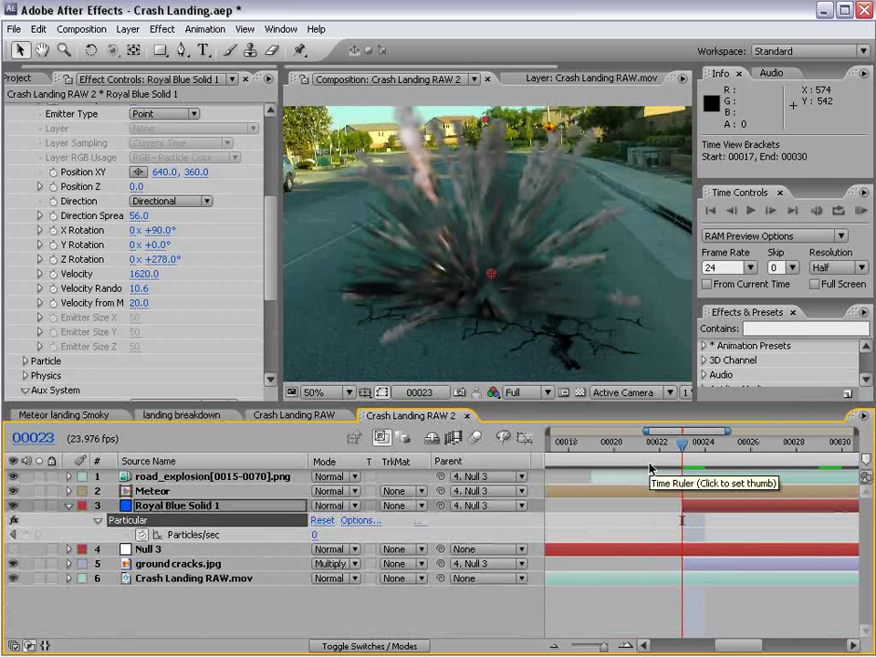
left_click(699, 475)
left_click(692, 505, "ctrl")
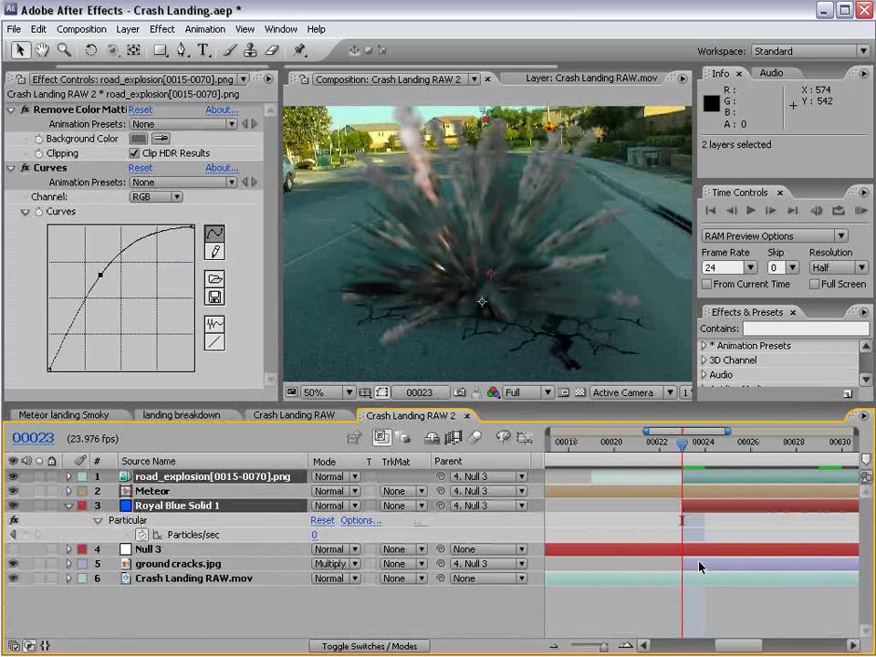
left_click(698, 563, "ctrl")
mouse_move(694, 479)
left_mouse_down()
mouse_move(702, 477)
mouse_move(684, 478)
left_mouse_up()
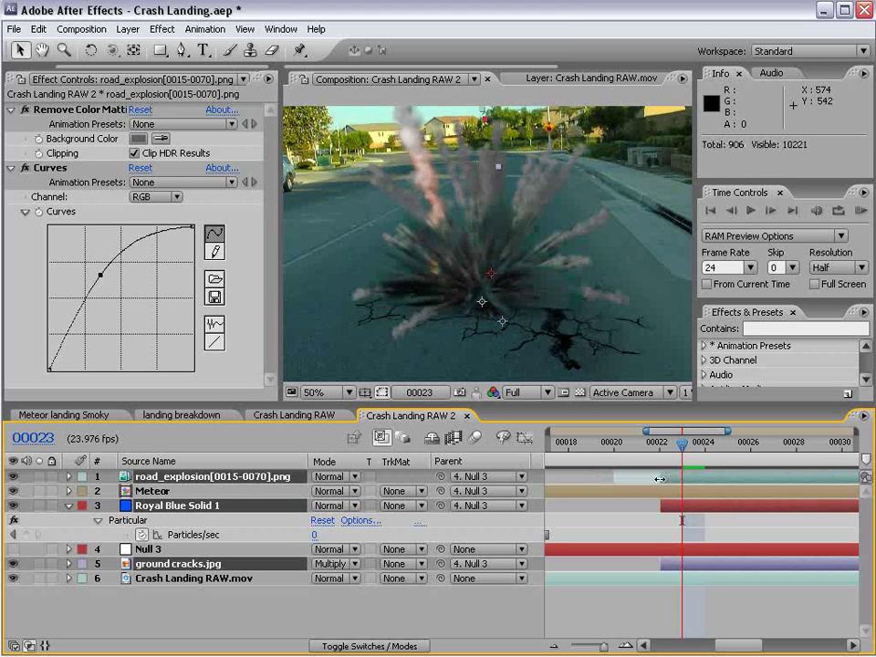
Nudge the three selected impact layers one frame earlier and trim their starts to frame 23.
left_click(656, 447)
left_click_drag(655, 451, 696, 456)
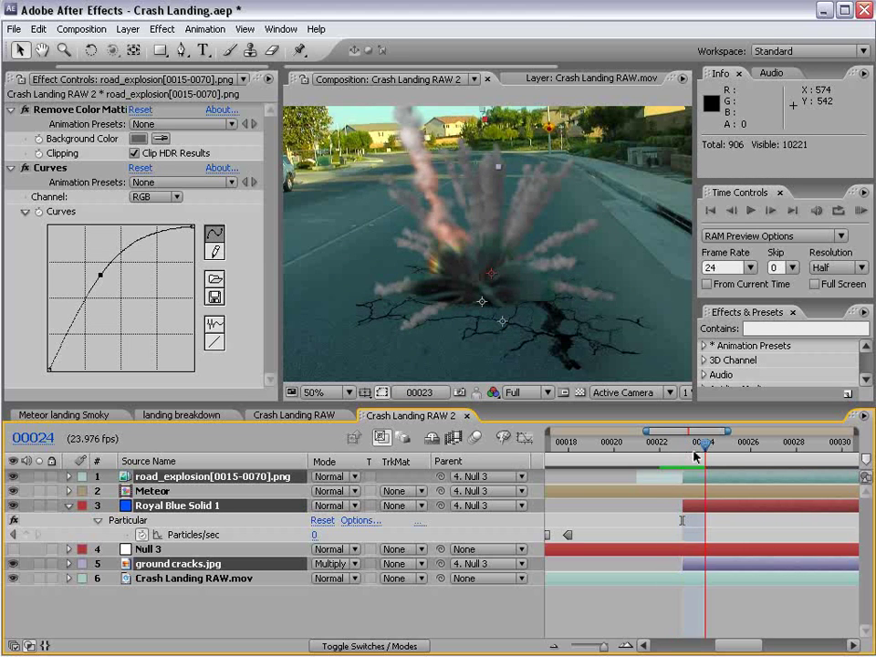
key("alt+Page_Up")
key("Page_Up")
key("alt+[")
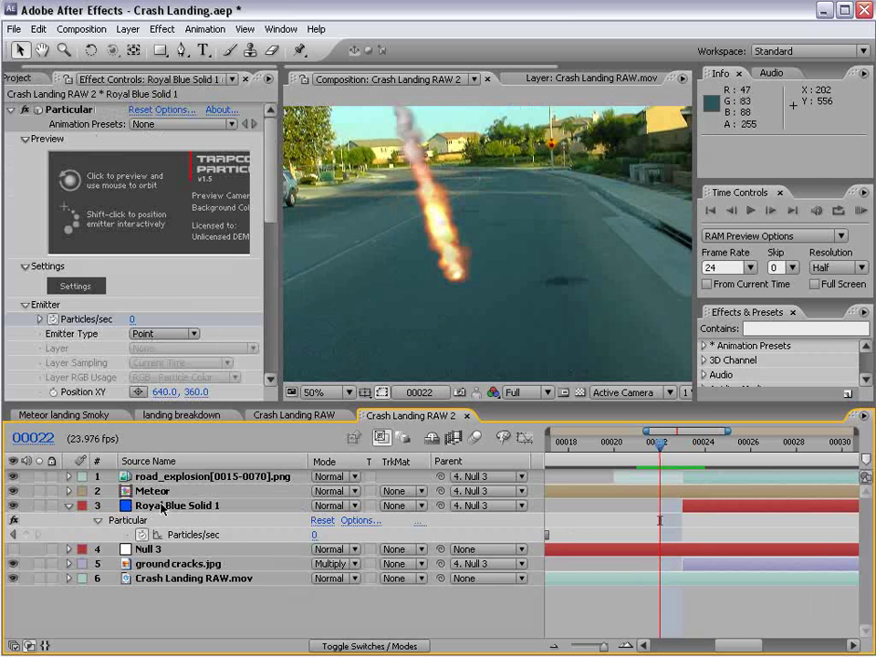
Reposition the Meteor layer at frame 23 so its trail meets the center of the road explosion.
left_click(157, 490)
key("Page_Down")
left_click(433, 249)
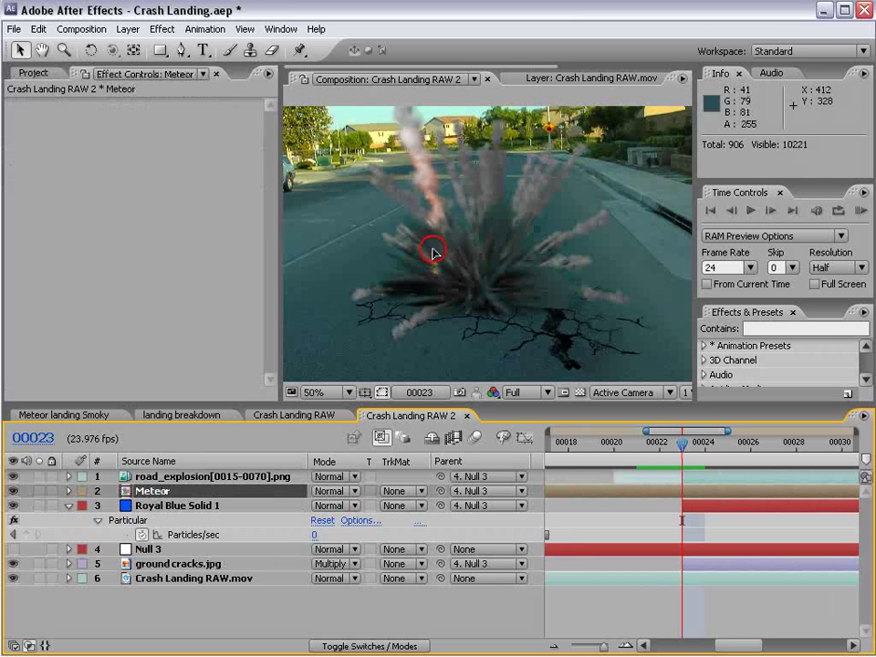
left_click(433, 252)
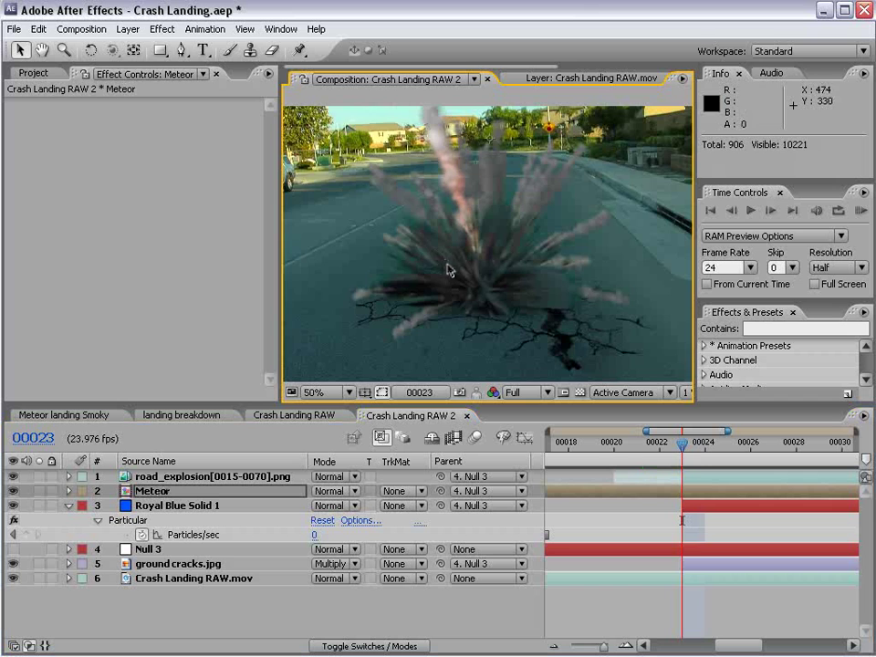
At frame 24, set Direction Spread to 52 and Velocity Random to 67 in the Particular emitter on Royal Blue Solid 1.
key("comma")
left_click_drag(693, 444, 705, 483)
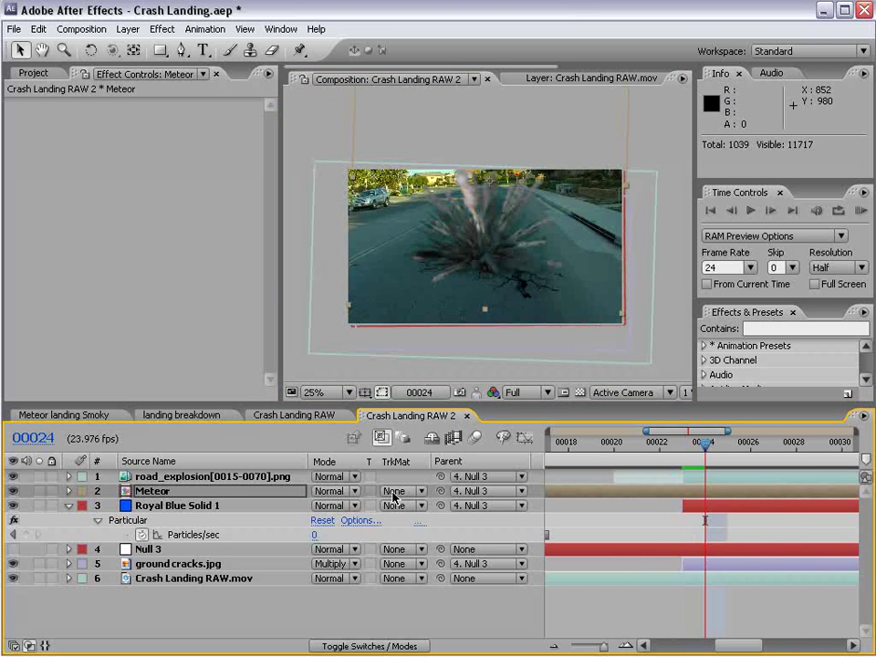
left_click(161, 505)
key("period")
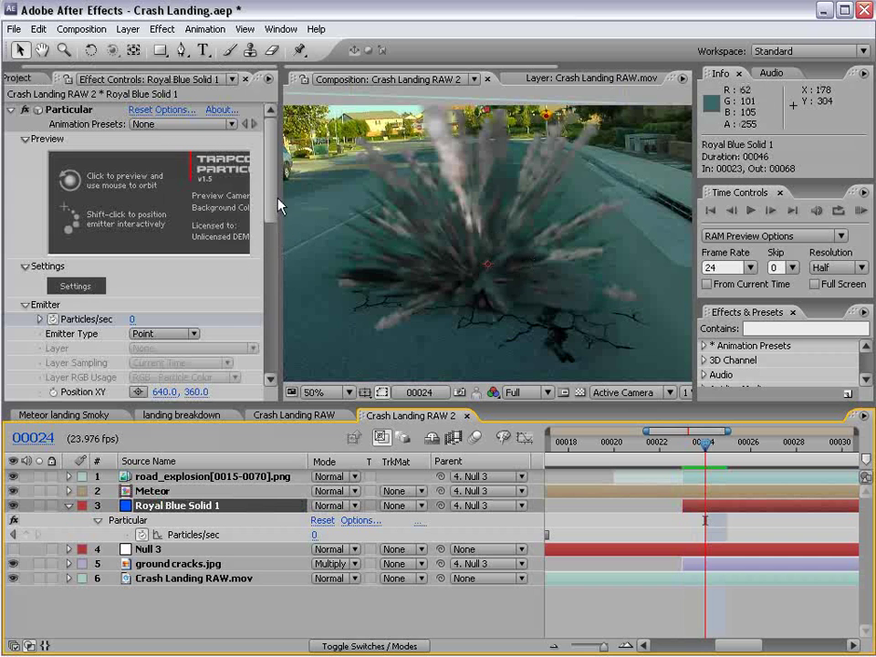
left_click(267, 217)
scroll(160, 278, "down", 5)
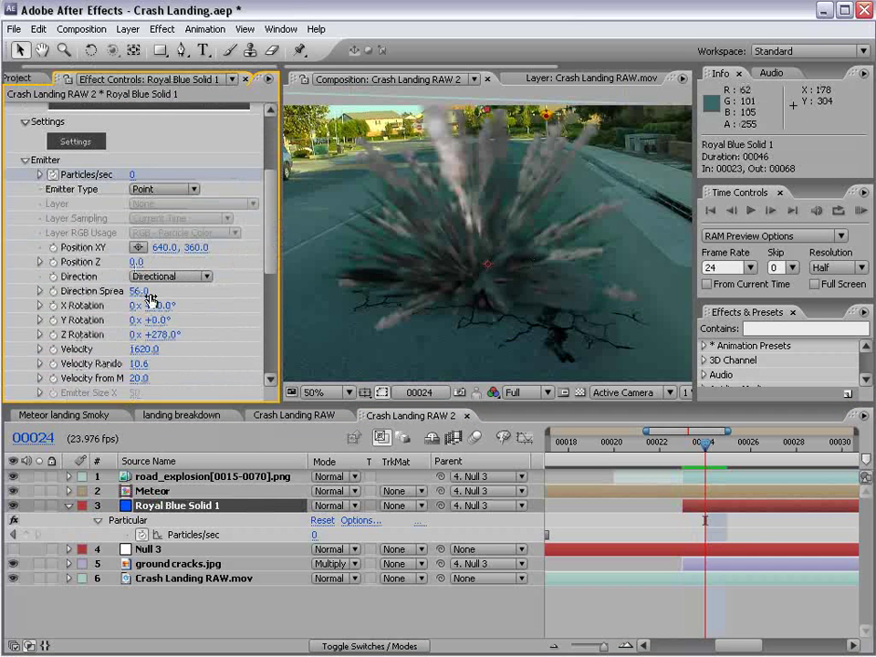
mouse_move(140, 291)
left_mouse_down()
mouse_move(122, 291)
mouse_move(136, 290)
left_mouse_up()
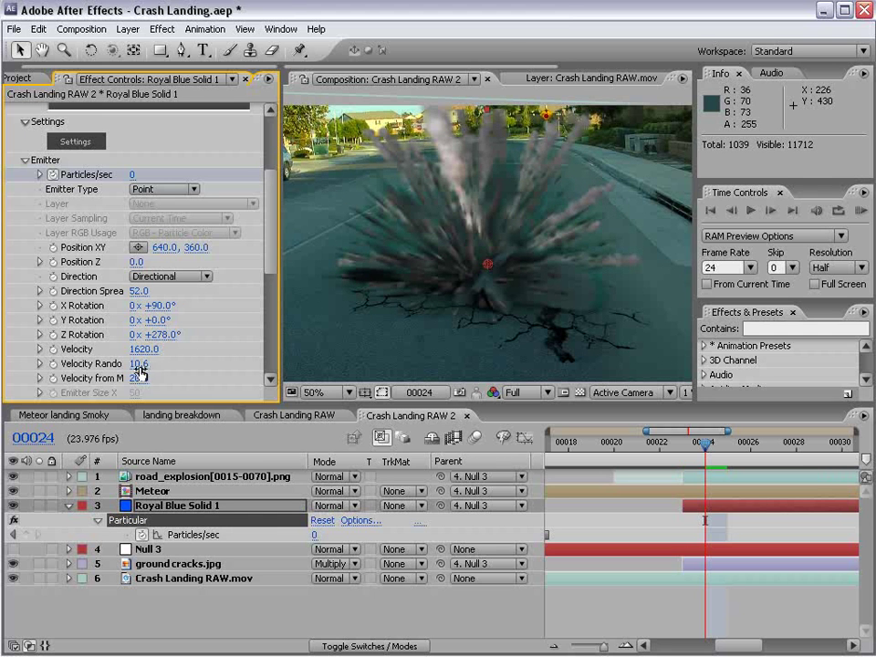
left_click_drag(141, 363, 174, 337)
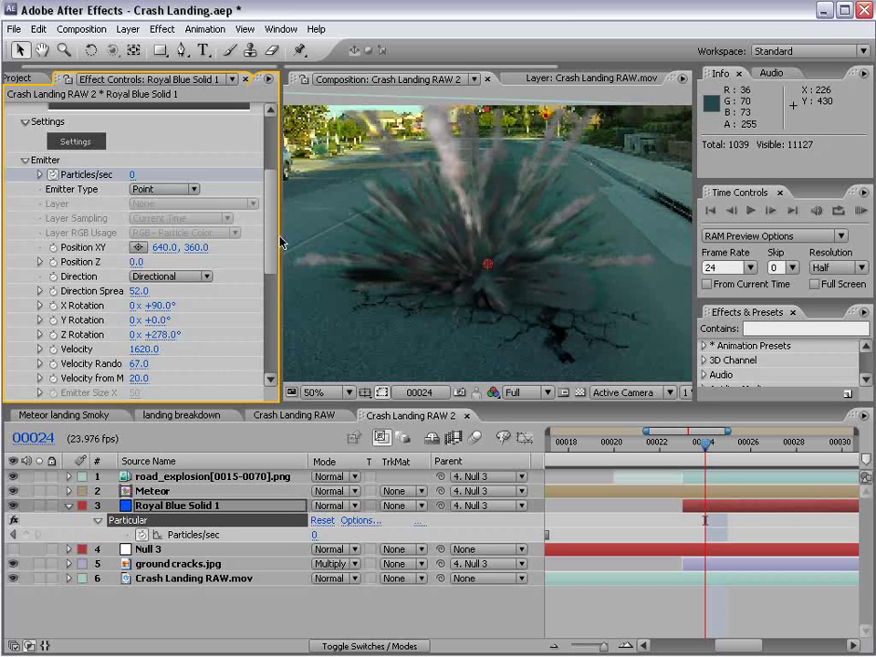
Set Particular's Aux System Size to 35.1, check the burst at frame 27 and save the project.
left_click_drag(280, 241, 281, 360)
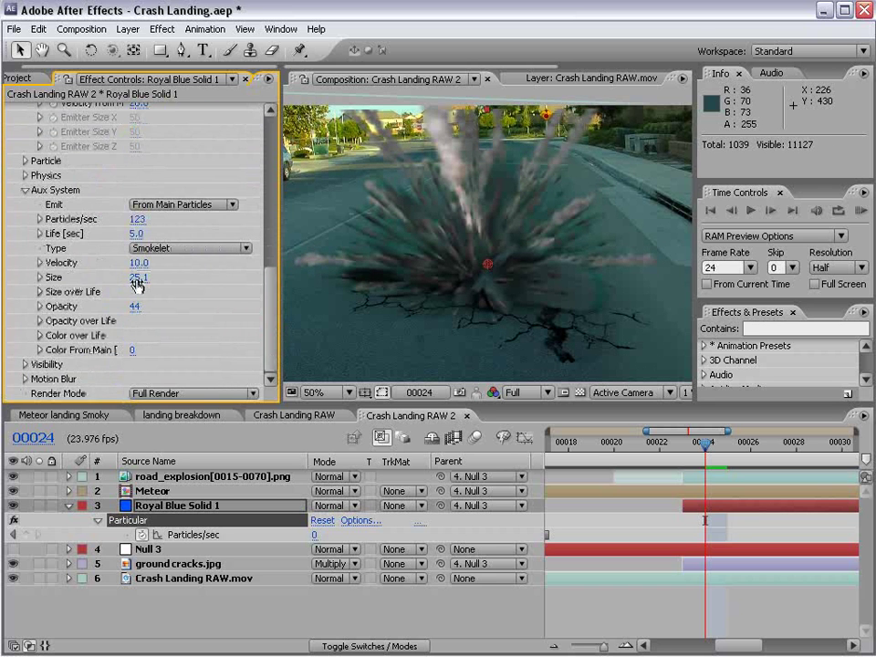
mouse_move(143, 274)
left_mouse_down()
mouse_move(154, 274)
mouse_move(138, 284)
left_mouse_up()
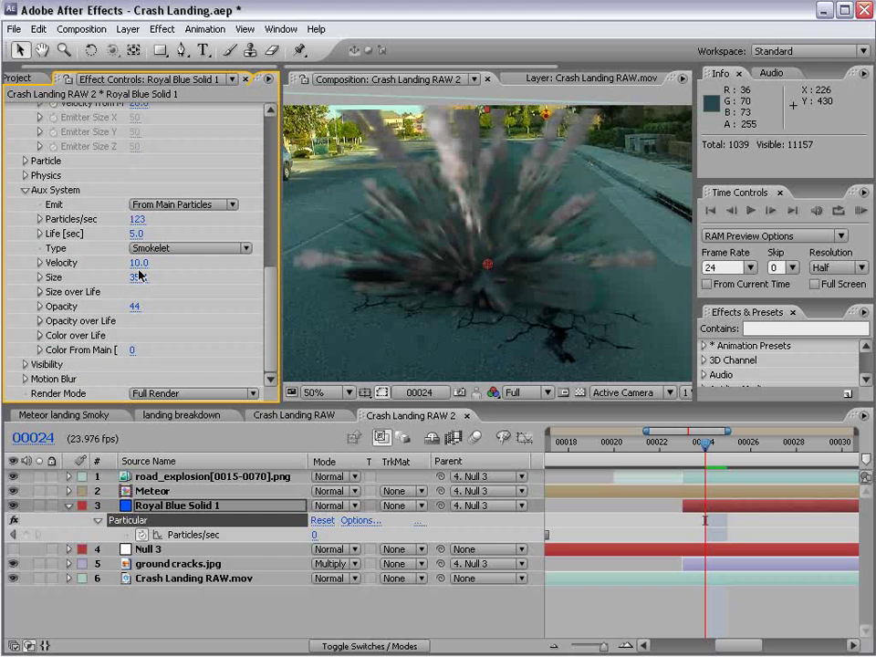
left_click_drag(723, 446, 774, 452)
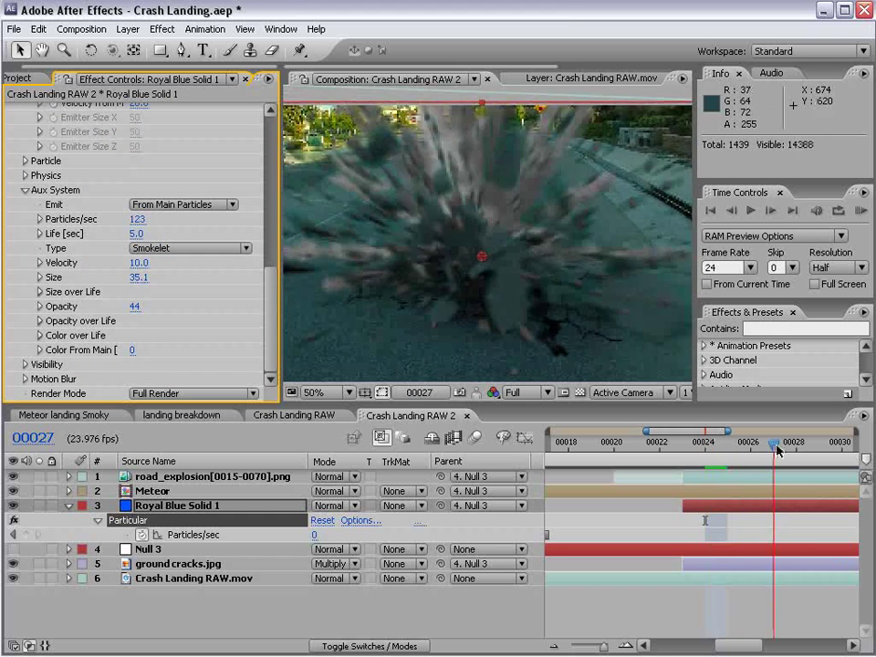
key("grave")
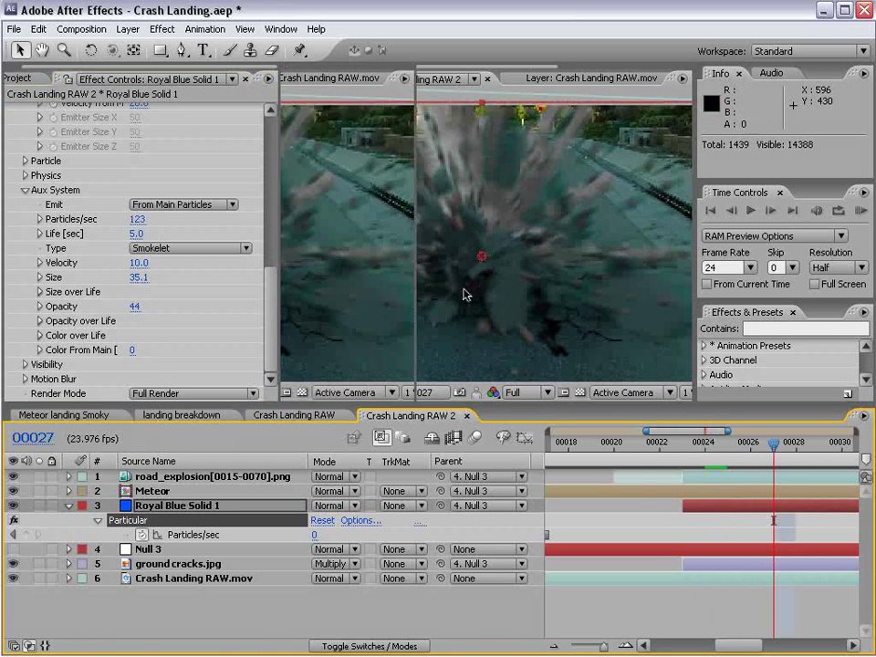
key("ctrl+s")
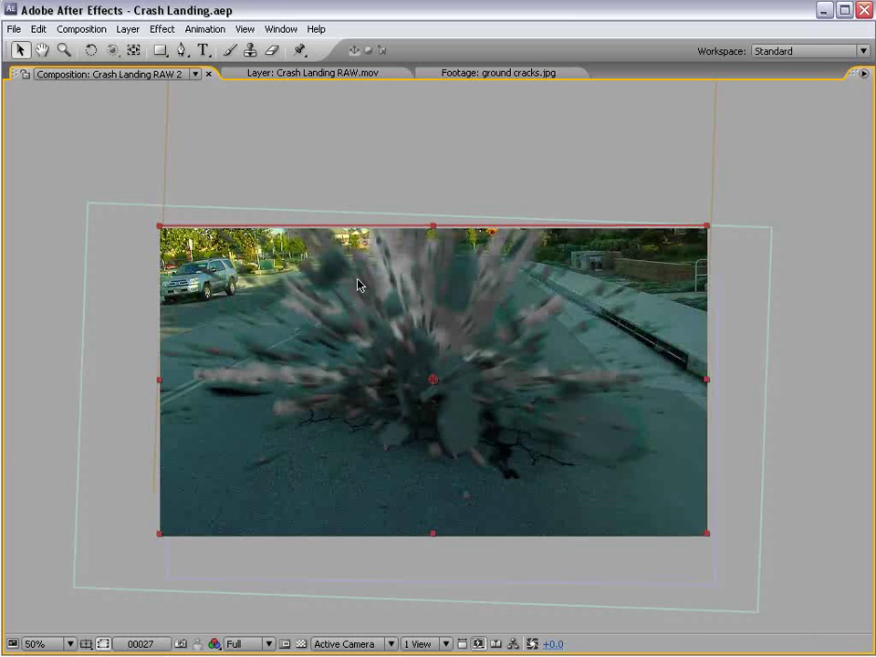
key("grave")
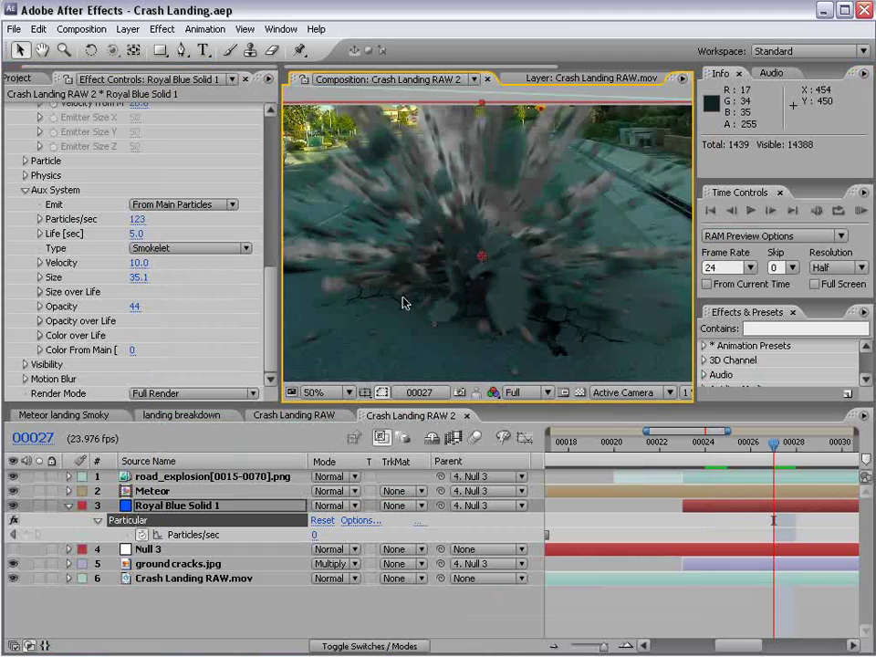
key("comma")
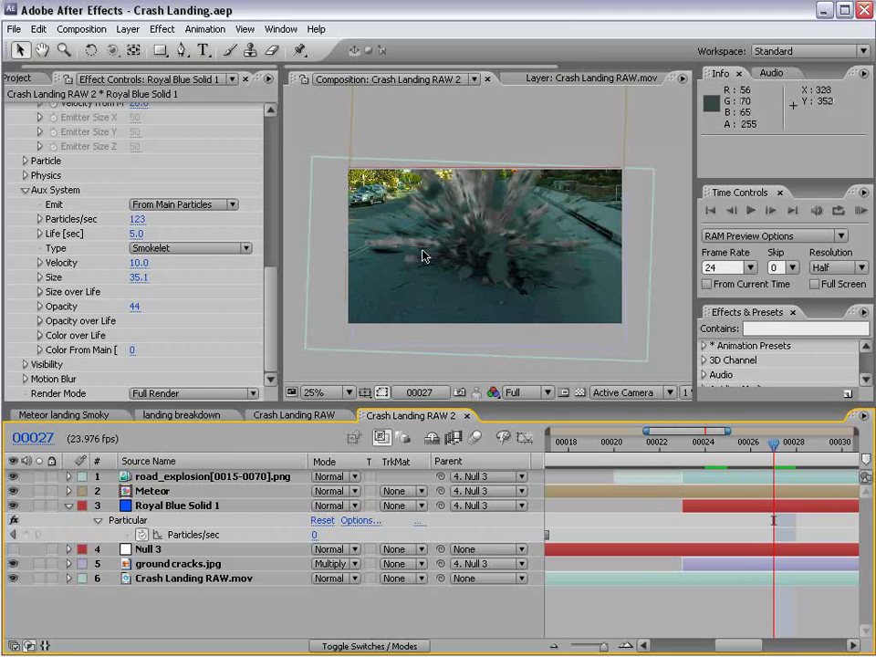
Rename the Royal Blue Solid 1 layer to Particular.
left_click_drag(709, 447, 682, 444)
scroll(476, 242, "up", 1)
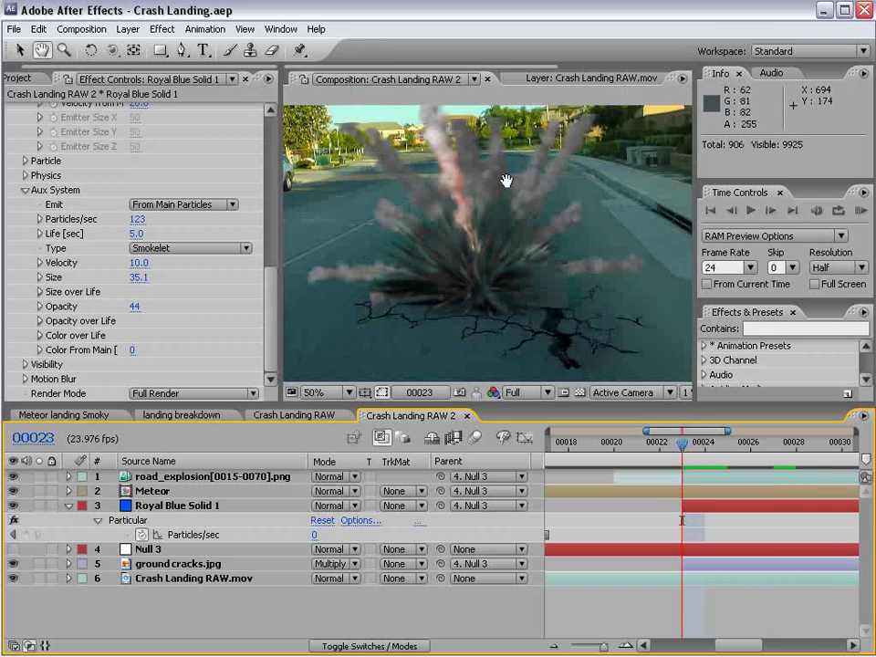
left_click(174, 505)
key("Return")
type("Pa")
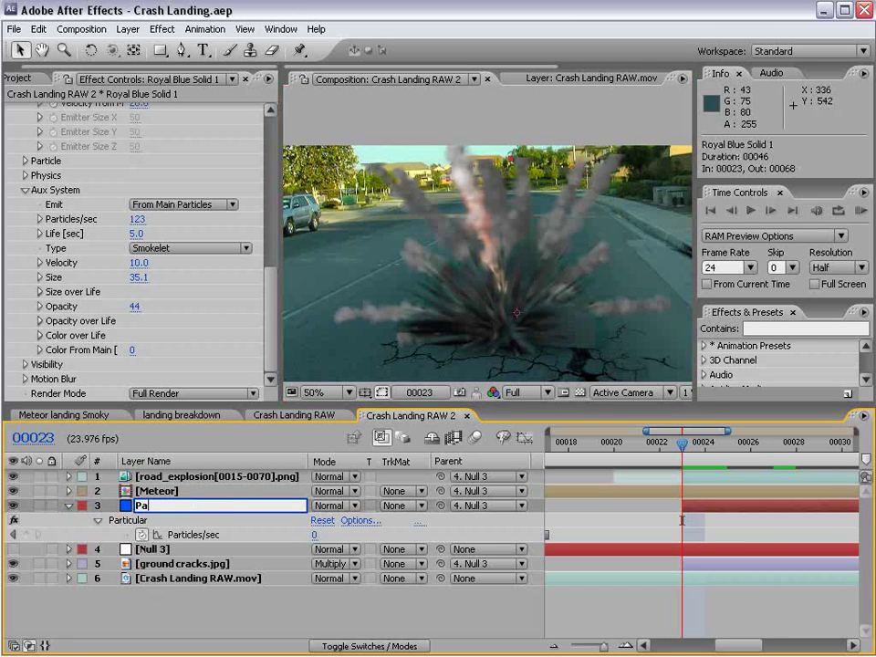
type("rticular")
key("Return")
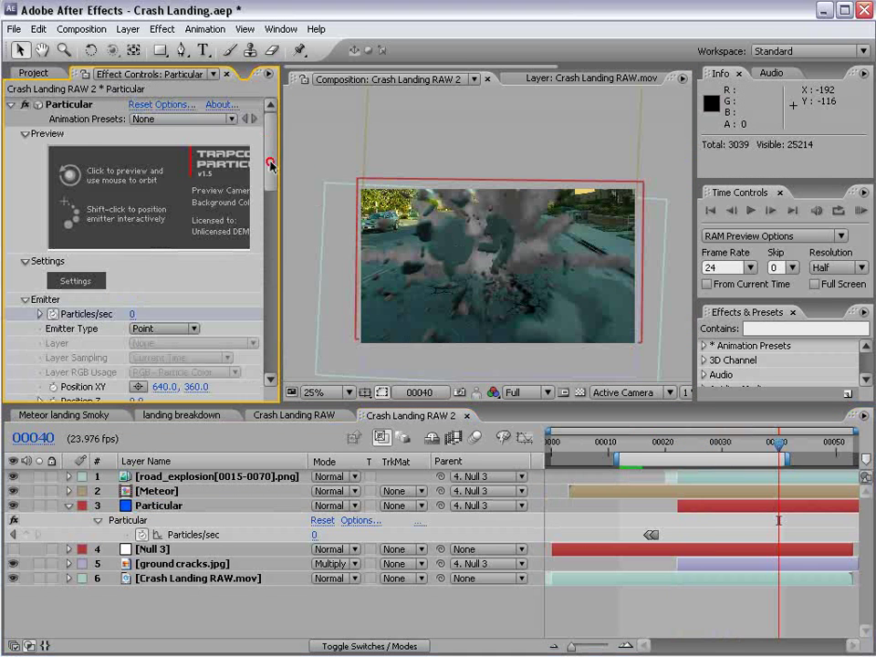
Set the Aux System Life of the Particular effect to 1 second.
left_click_drag(271, 164, 288, 372)
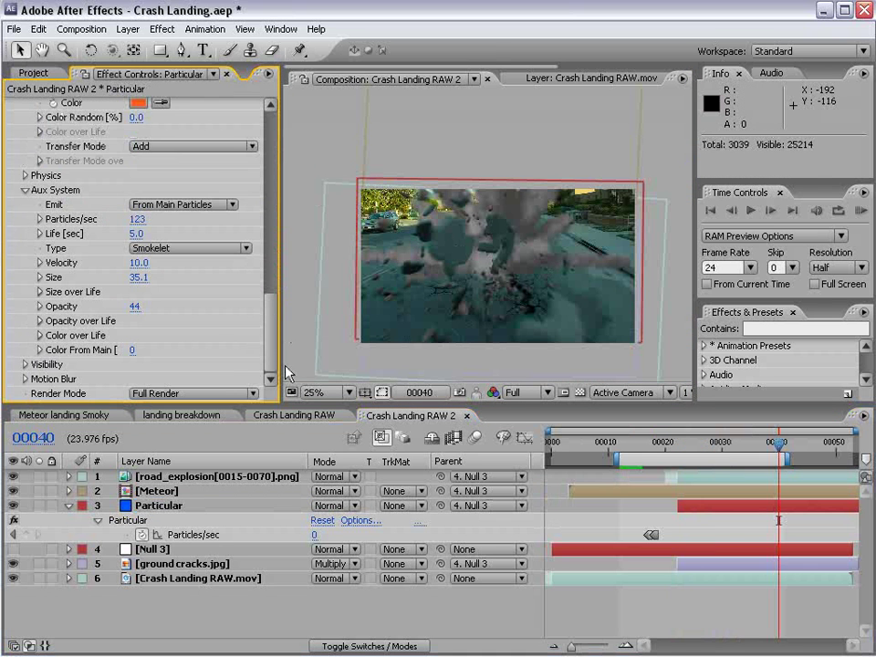
left_click(136, 233)
type("2")
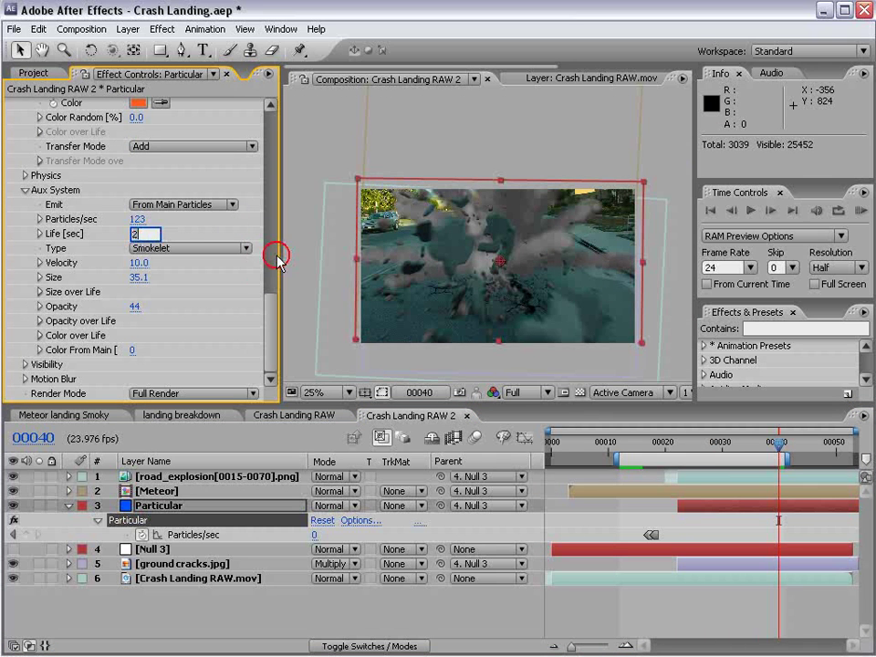
key("BackSpace")
type("1")
key("Return")
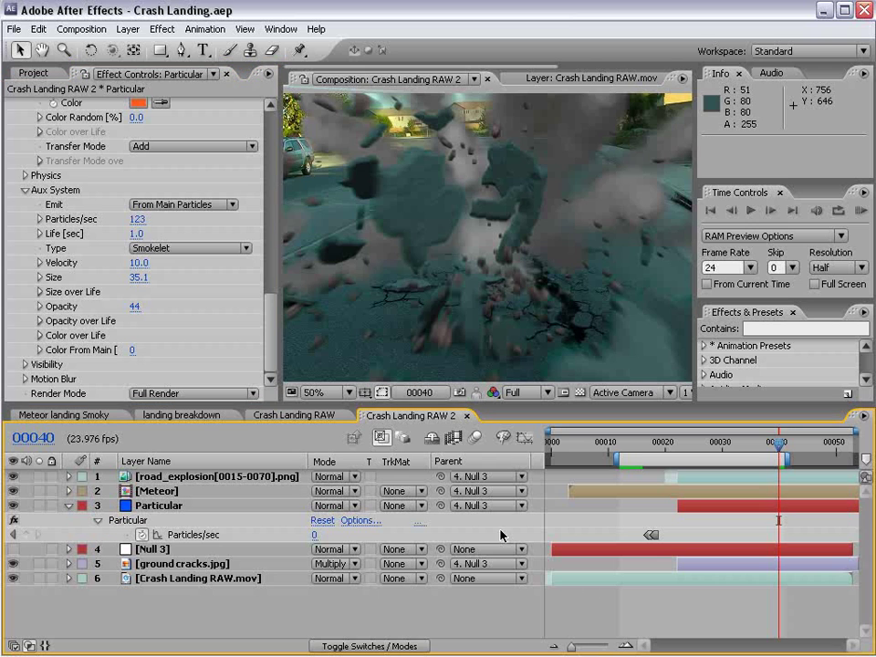
Review the Time Stretch settings of the road_explosion layer without altering them.
left_click(165, 476)
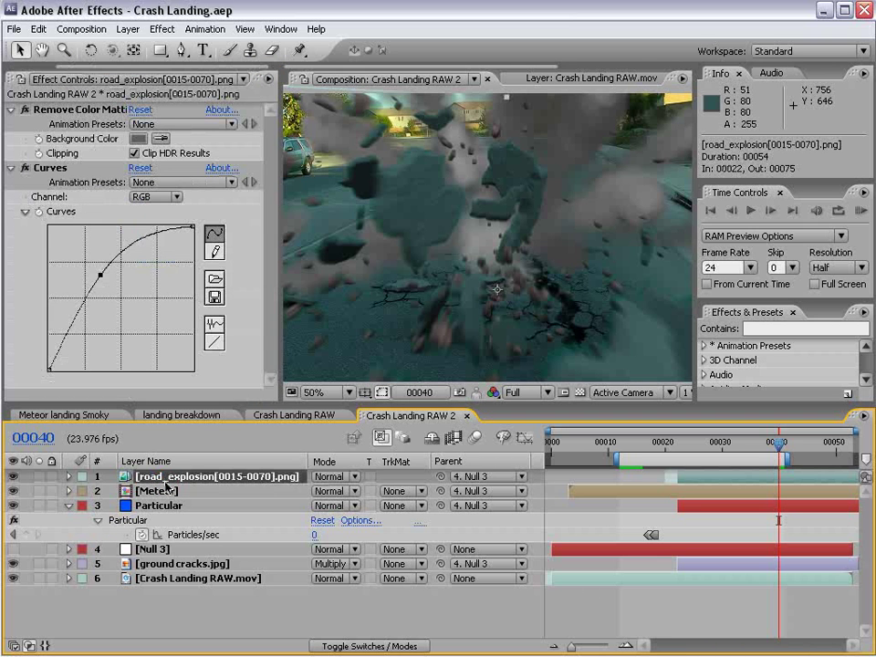
right_click(161, 481)
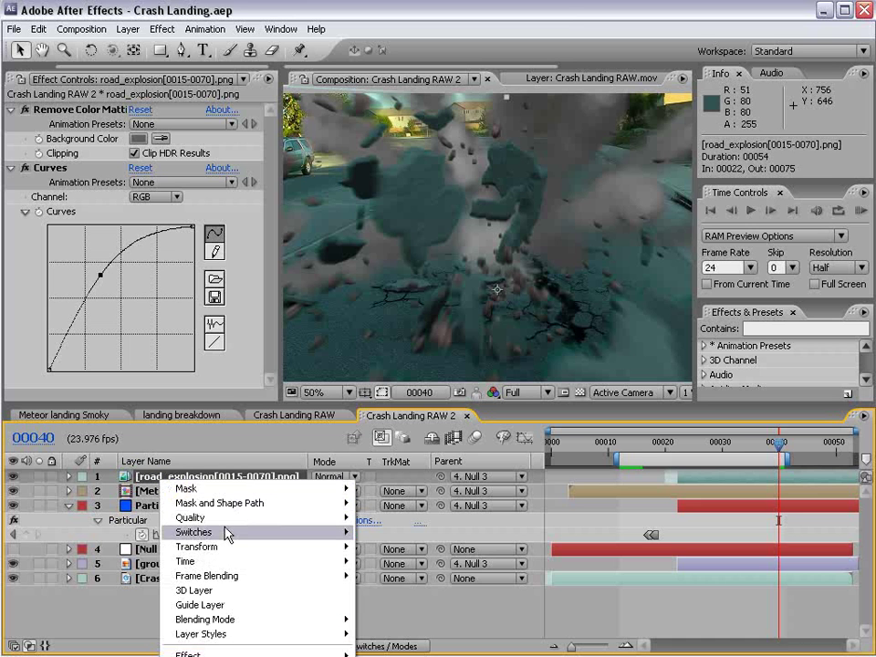
mouse_move(217, 563)
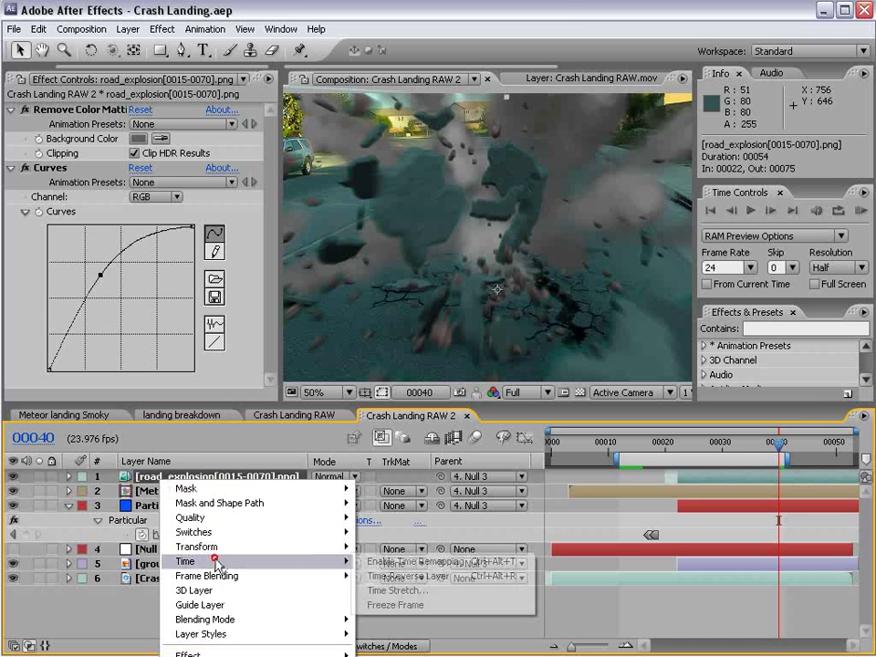
left_click(412, 590)
left_click_drag(357, 304, 207, 267)
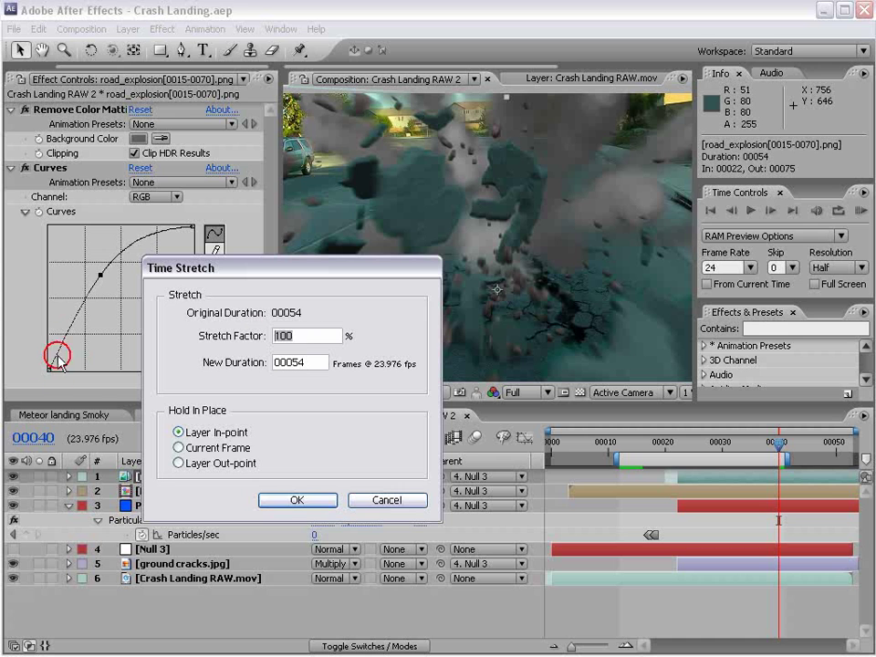
left_click(307, 502)
Run a RAM preview of the meteor impact and save the project.
key("ctrl+s")
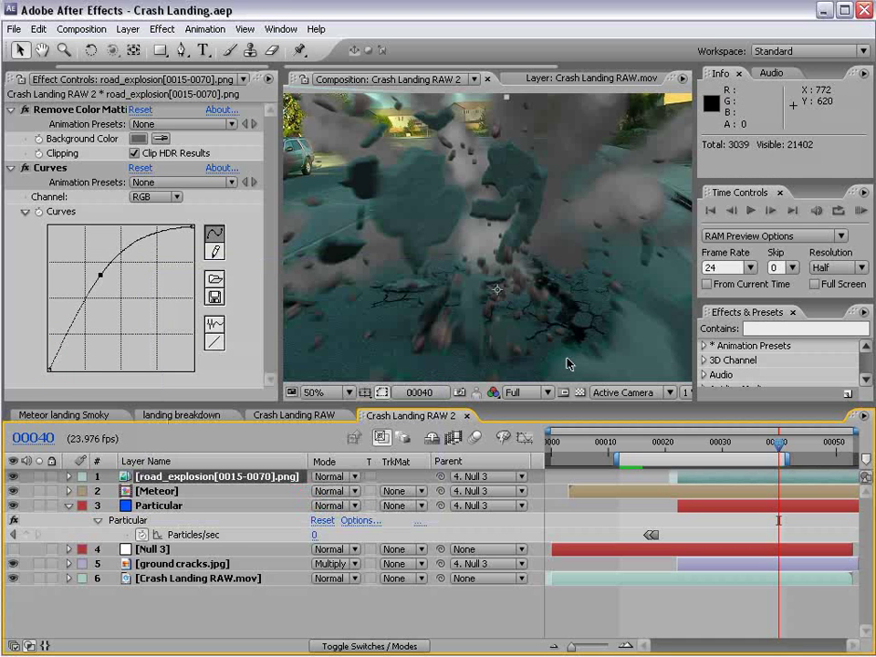
key("KP_0")
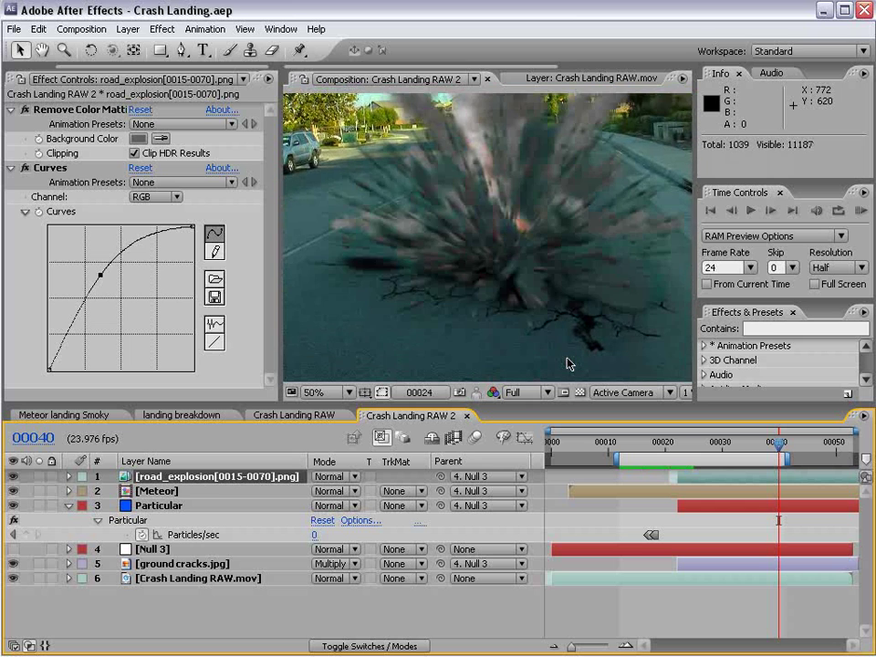
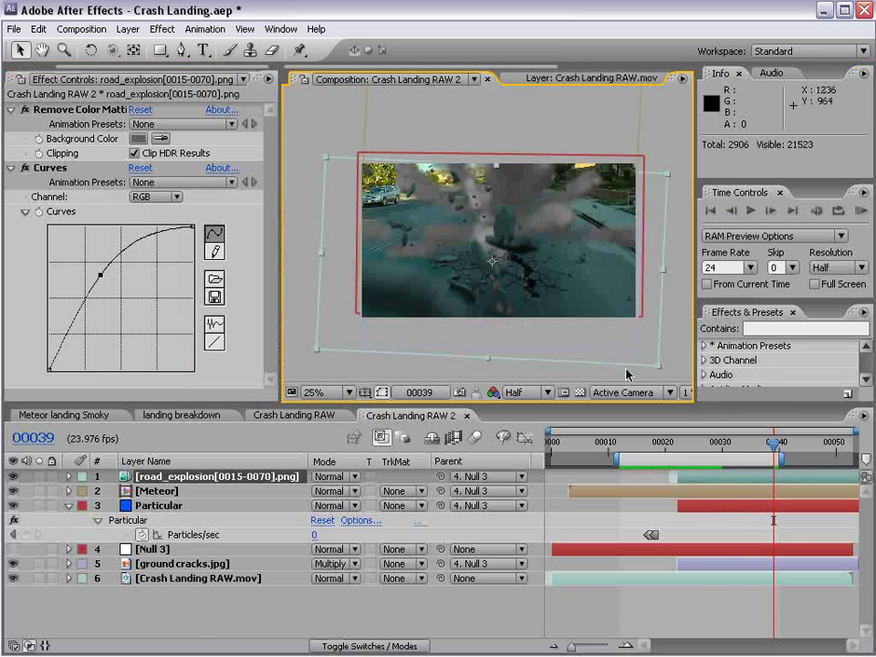
key("ctrl+s")
Add a Curves effect to the Particular layer and collapse the Particular effect's settings.
left_click(191, 602)
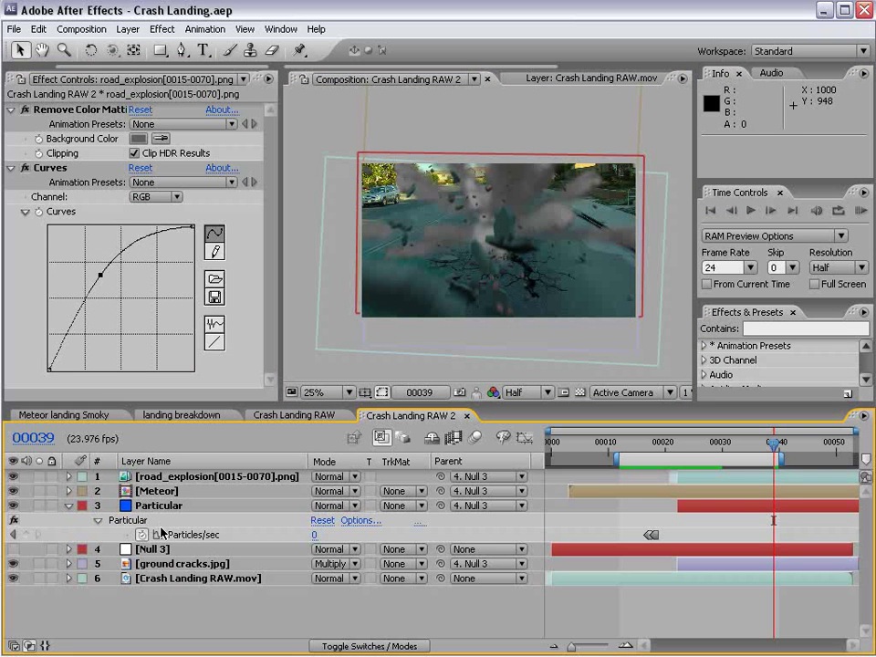
left_click(160, 507)
left_click(163, 29)
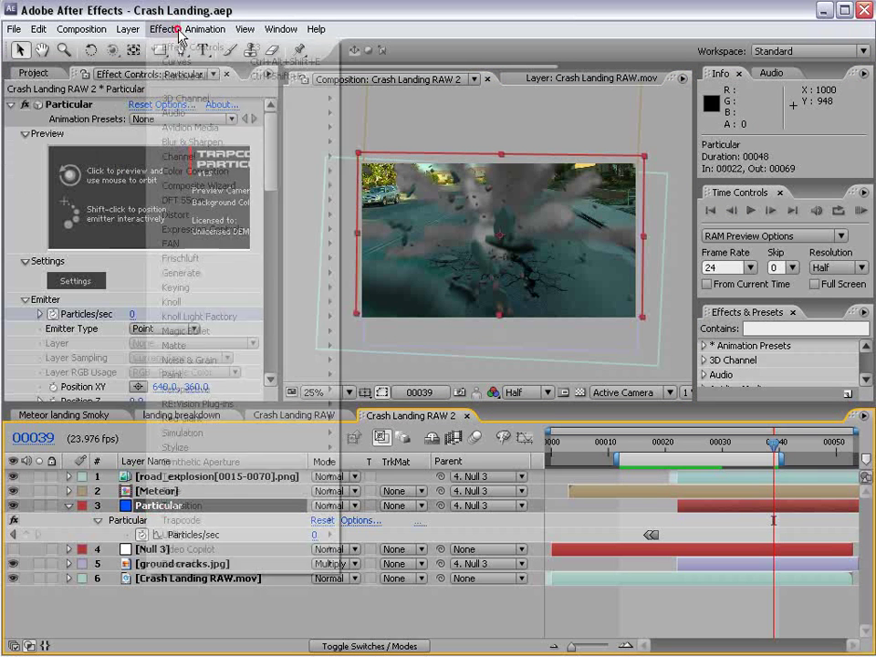
mouse_move(219, 171)
left_click(365, 389)
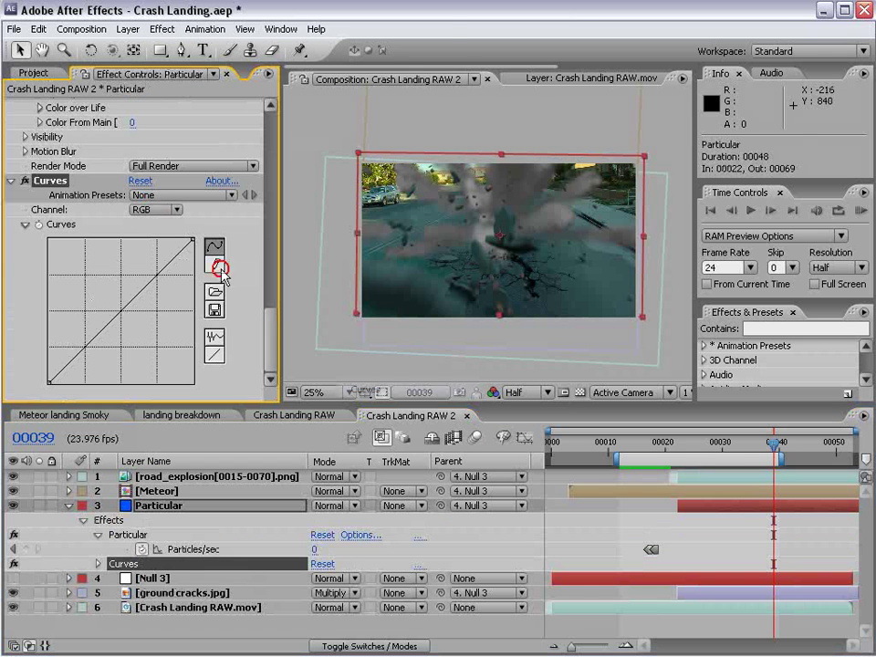
scroll(258, 128, "up", 10)
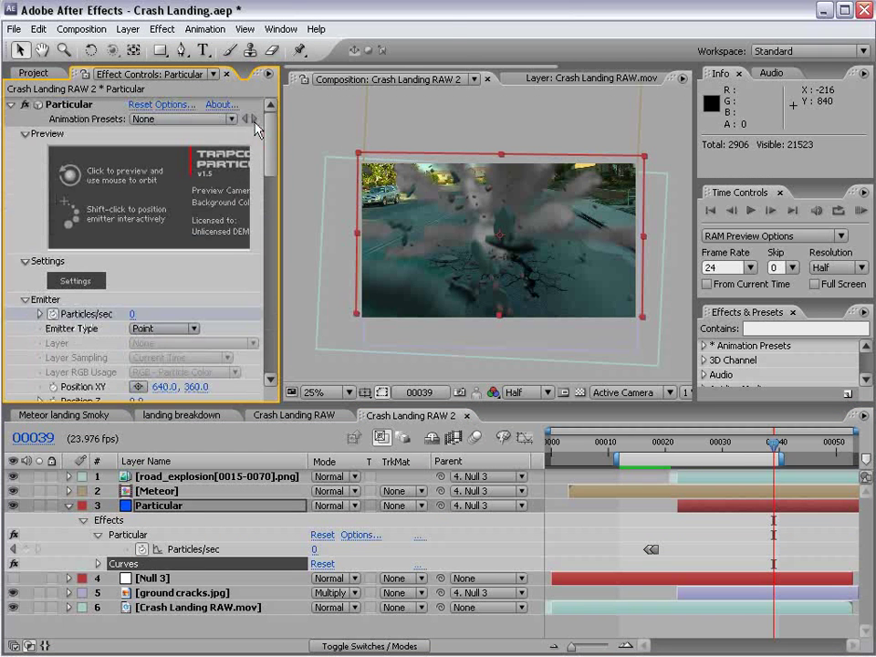
left_click(12, 105)
At frame 22, move the Particular layer to position 350.7, 245.0 and adjust the burst's emitter settings.
left_click_drag(773, 444, 677, 455)
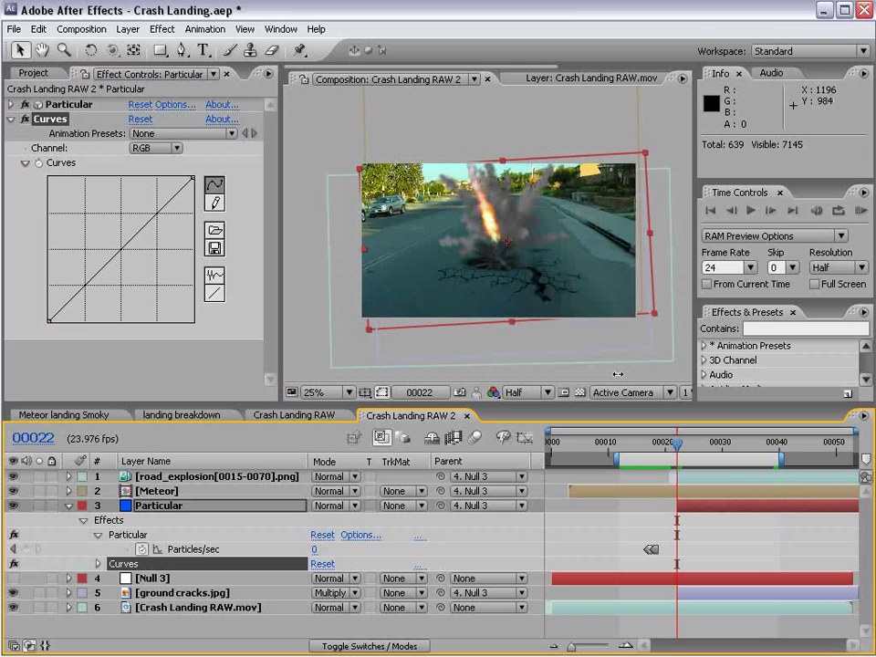
left_click_drag(524, 246, 520, 231)
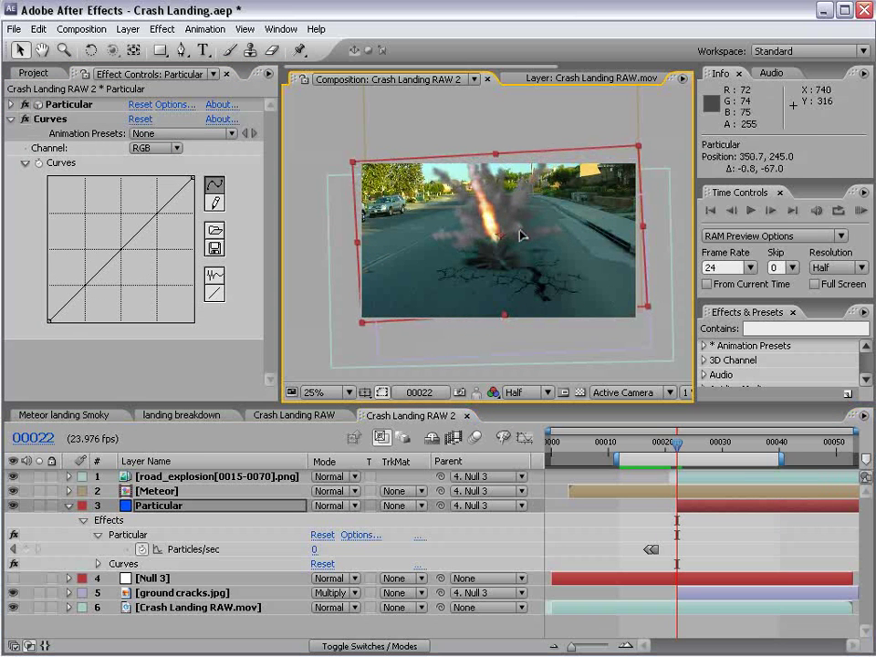
left_click(12, 106)
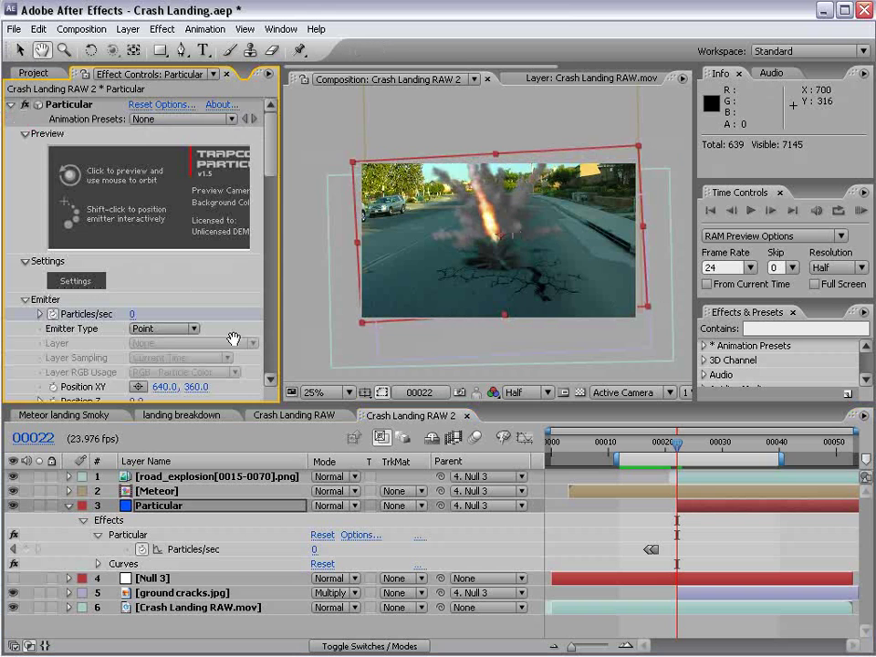
scroll(232, 334, "down", 3)
left_click_drag(191, 306, 301, 284)
left_click_drag(270, 162, 281, 354)
Tint the Particular smoke burst warm orange-brown by adjusting its Curves channels, pulling the Blue curve down.
left_click(52, 182)
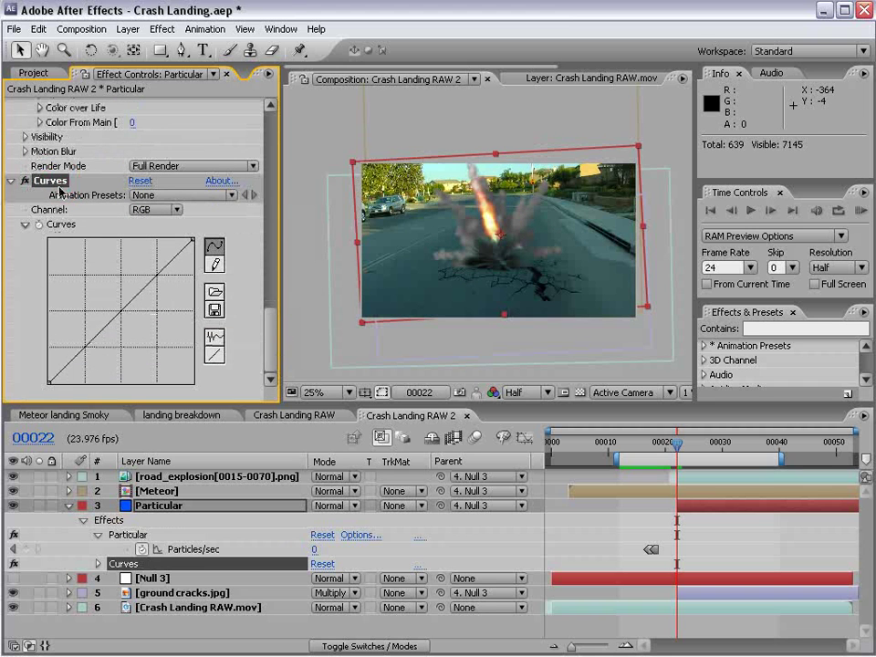
left_click_drag(118, 312, 153, 297)
left_click(157, 210)
left_click(159, 213)
left_click(157, 209)
left_click(155, 227)
left_click(157, 210)
left_click(156, 241)
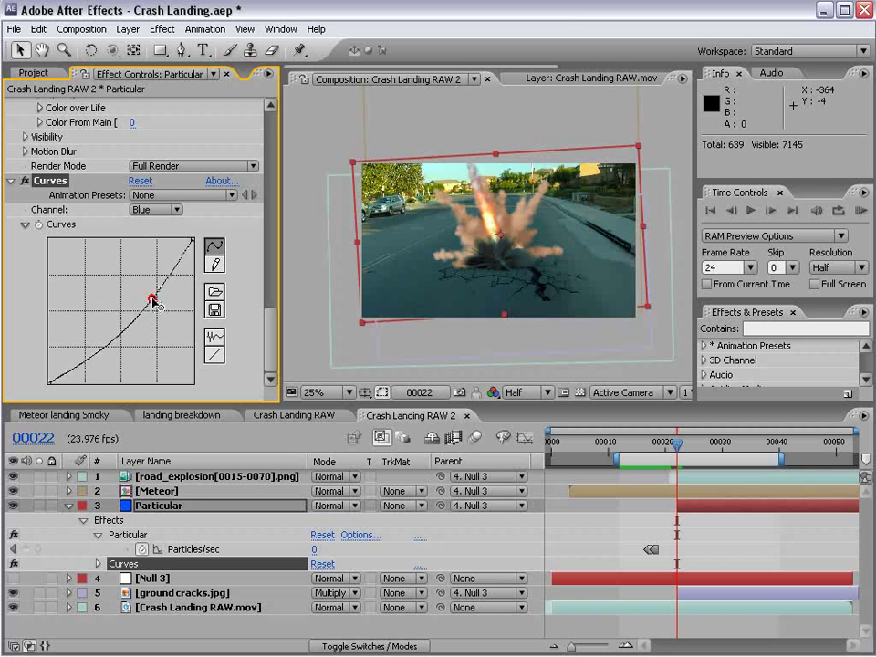
Add a Glow effect to the Particular layer with Glow Radius 26 and Glow Intensity 0.2.
key("period")
left_click(164, 28)
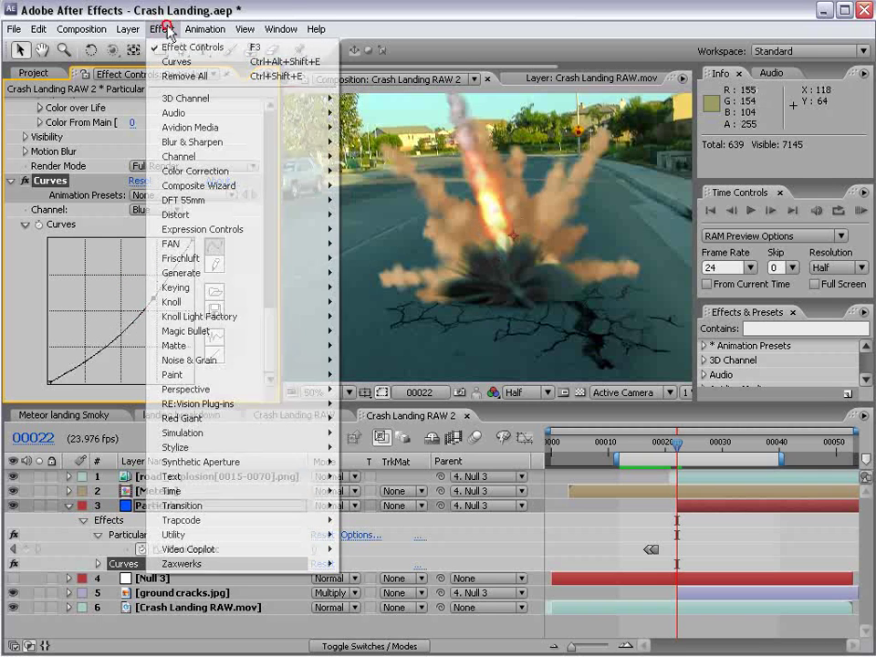
mouse_move(273, 447)
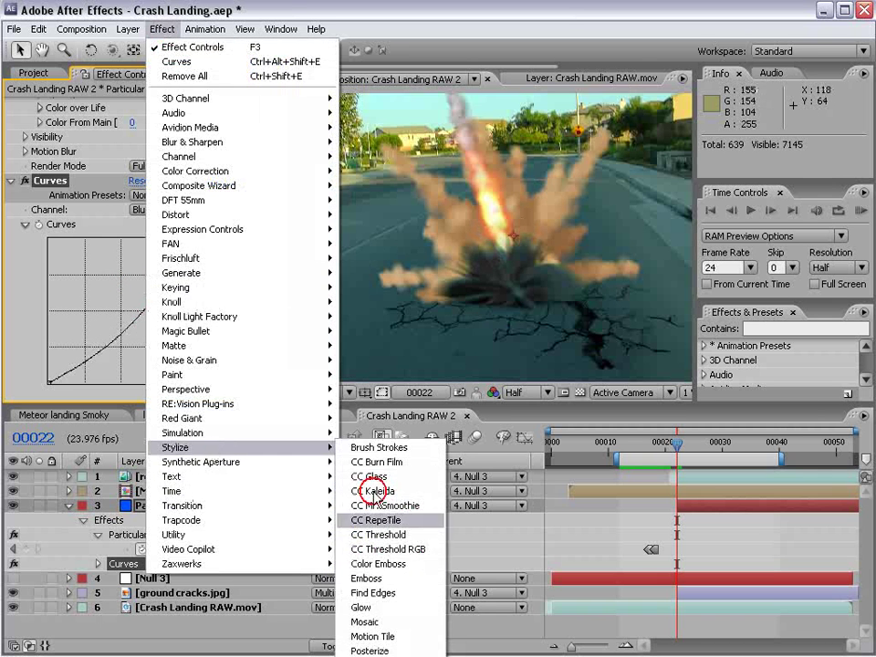
left_click(401, 607)
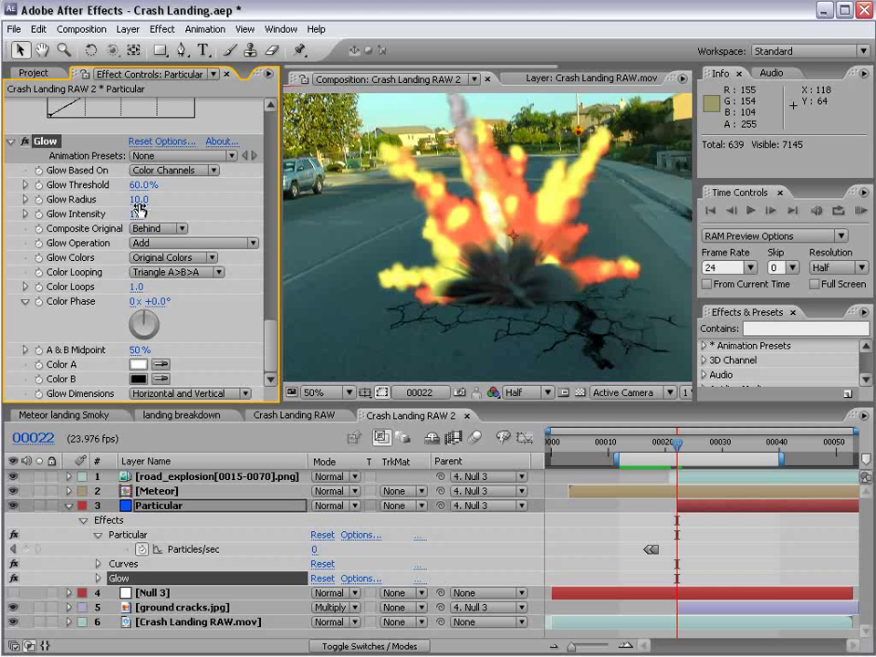
left_click_drag(121, 204, 23, 222)
left_click_drag(138, 199, 110, 210)
Switch the glow to A & B Colors and make Color A a light orange.
left_click(169, 257)
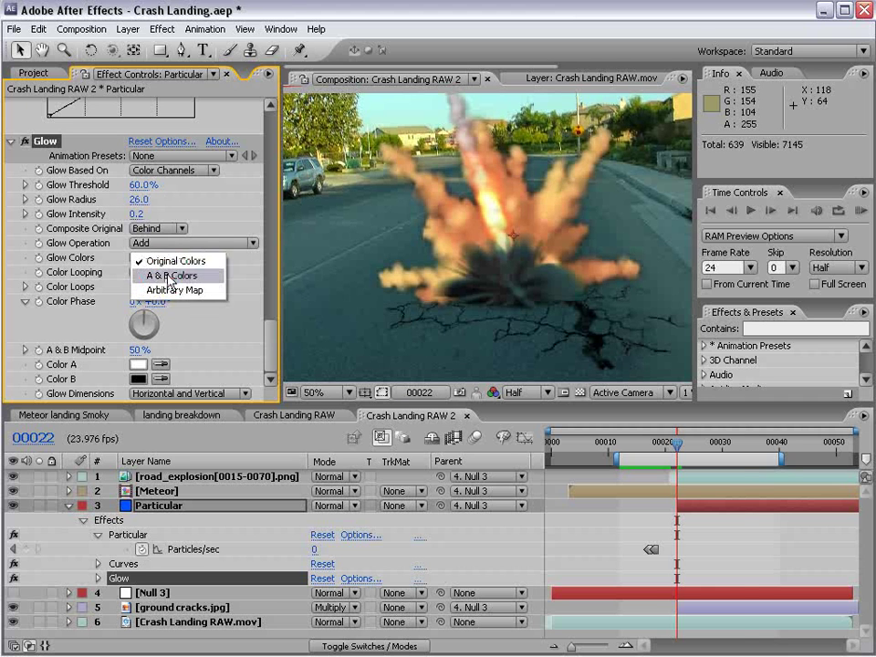
left_click(169, 277)
left_click(138, 364)
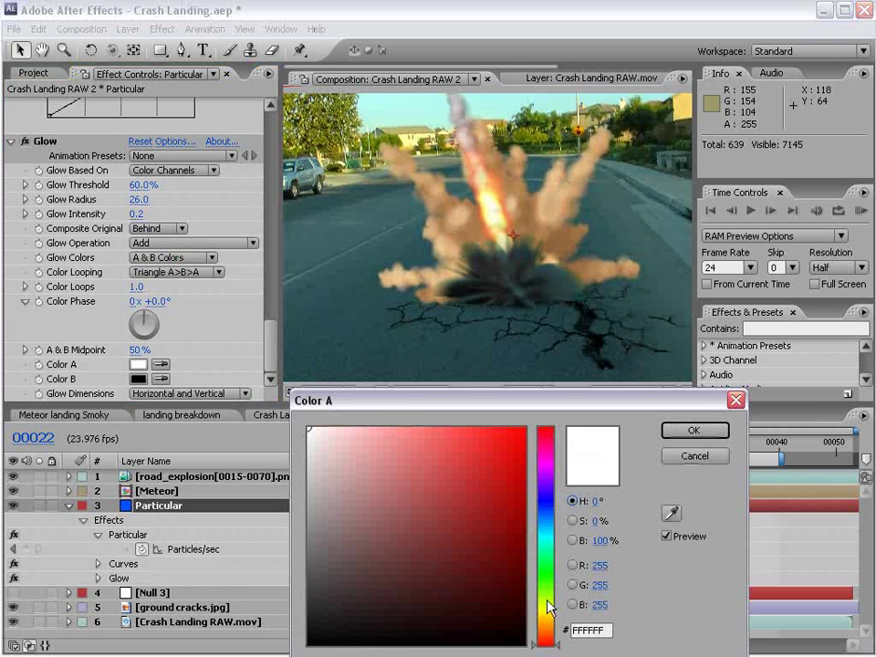
left_click_drag(547, 602, 552, 623)
left_click_drag(479, 486, 470, 429)
left_click(687, 429)
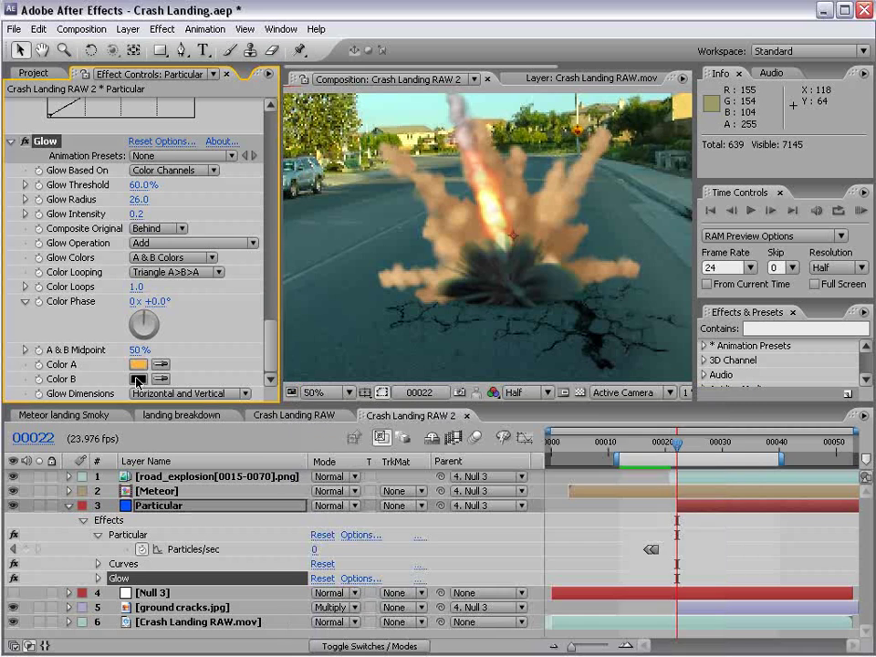
Set the glow's Color B to red DE0000.
left_click(138, 378)
left_click(523, 454)
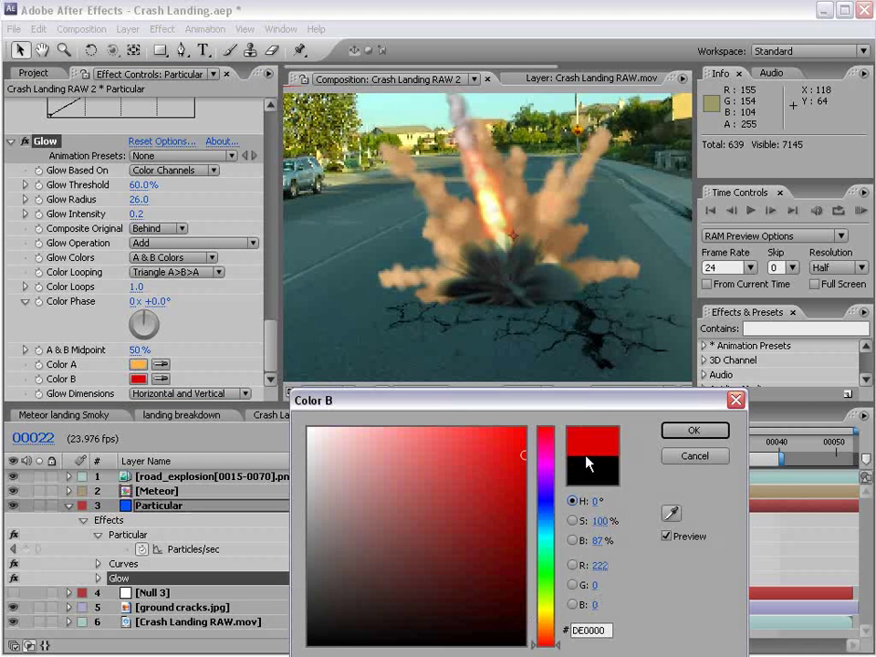
left_click(696, 433)
Raise the Particular layer's Glow Intensity to 1.2 and Glow Radius to 55.
left_click_drag(136, 214, 211, 203)
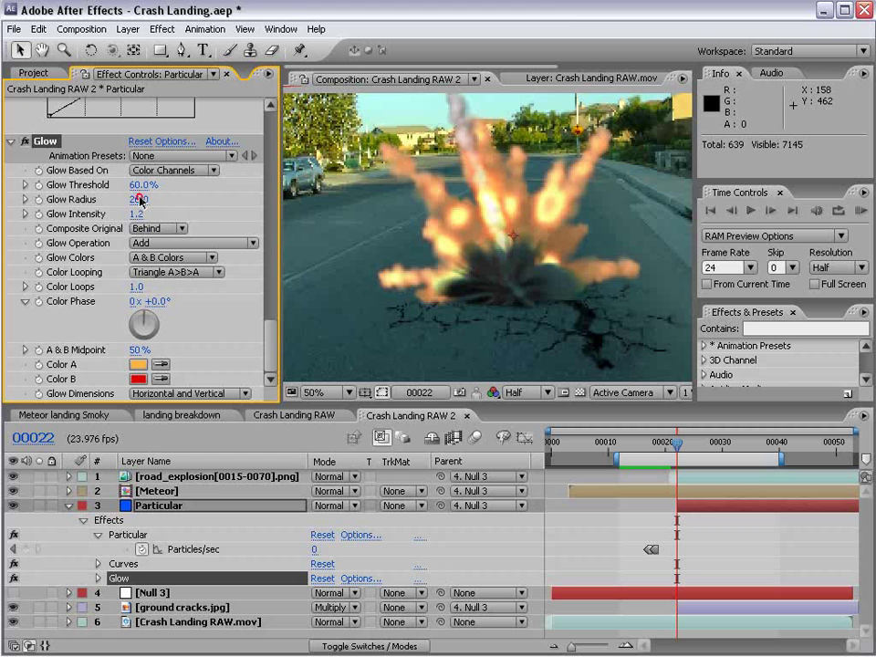
mouse_move(138, 199)
left_mouse_down()
mouse_move(164, 199)
mouse_move(111, 199)
mouse_move(141, 198)
mouse_move(125, 198)
left_mouse_up()
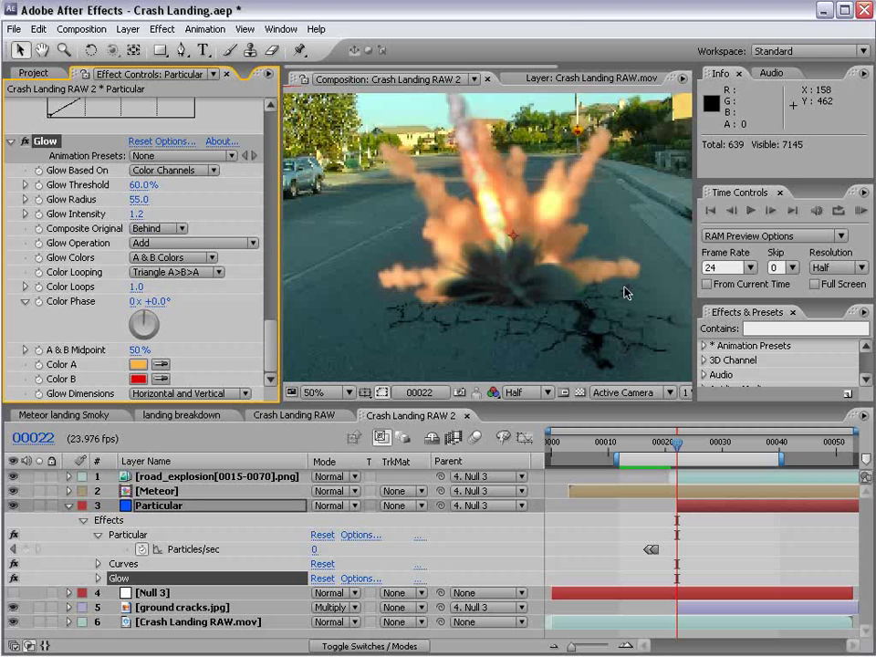
key("space")
left_click_drag(562, 201, 551, 249)
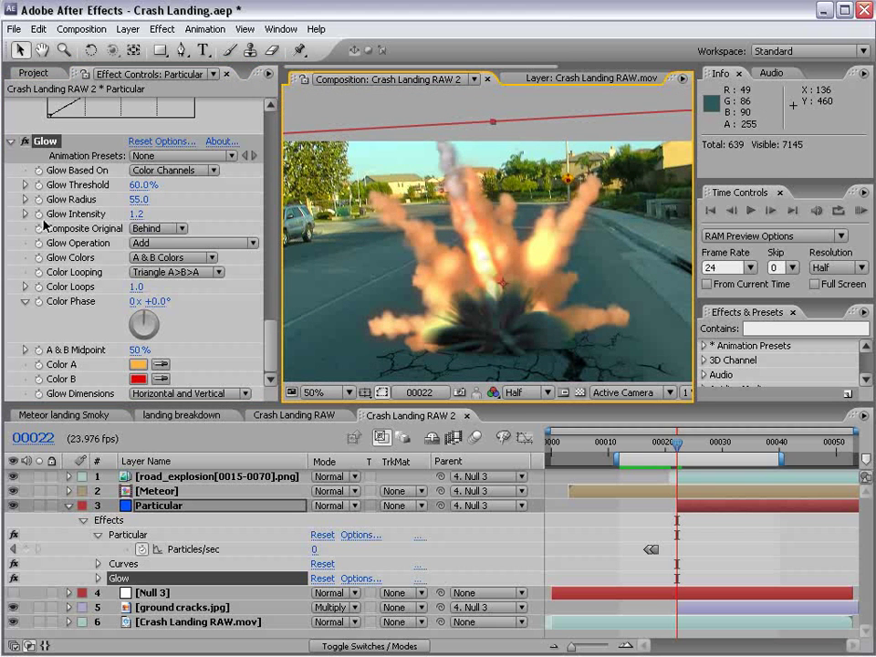
Keyframe the Particular layer's Curves and Glow Intensity at frame 22, and reset the Curves at frame 27.
left_click_drag(271, 352, 271, 300)
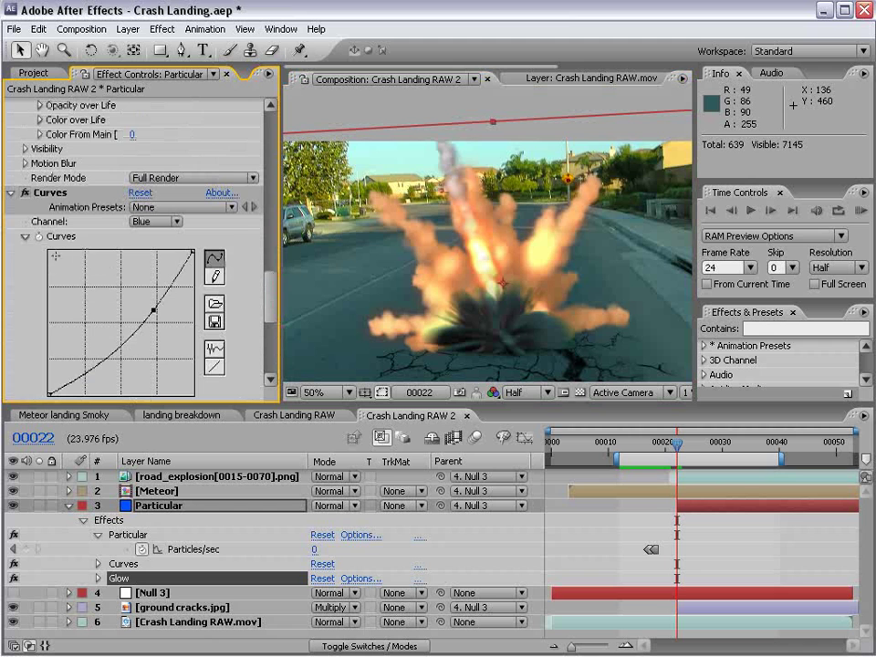
left_click(41, 237)
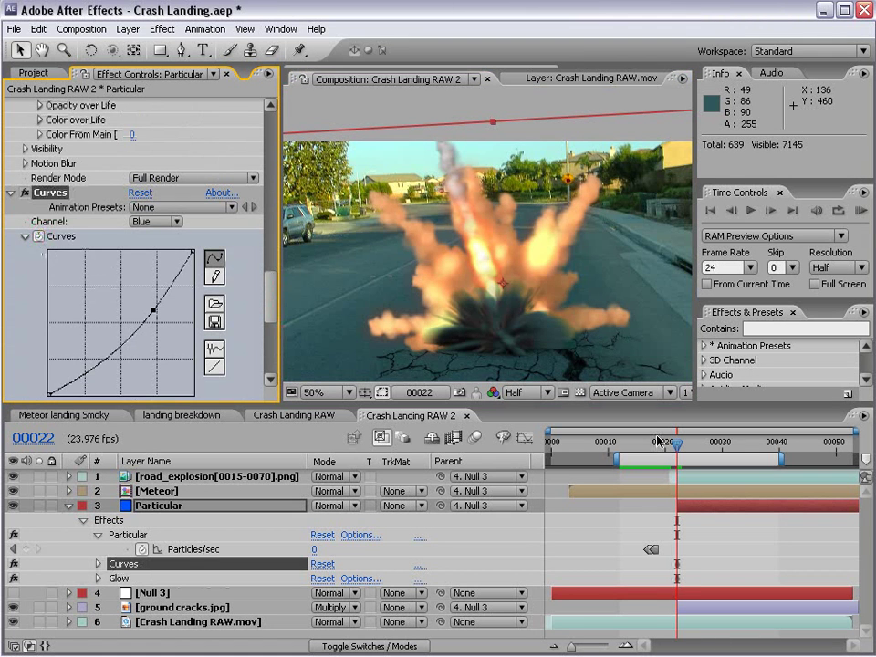
key("space")
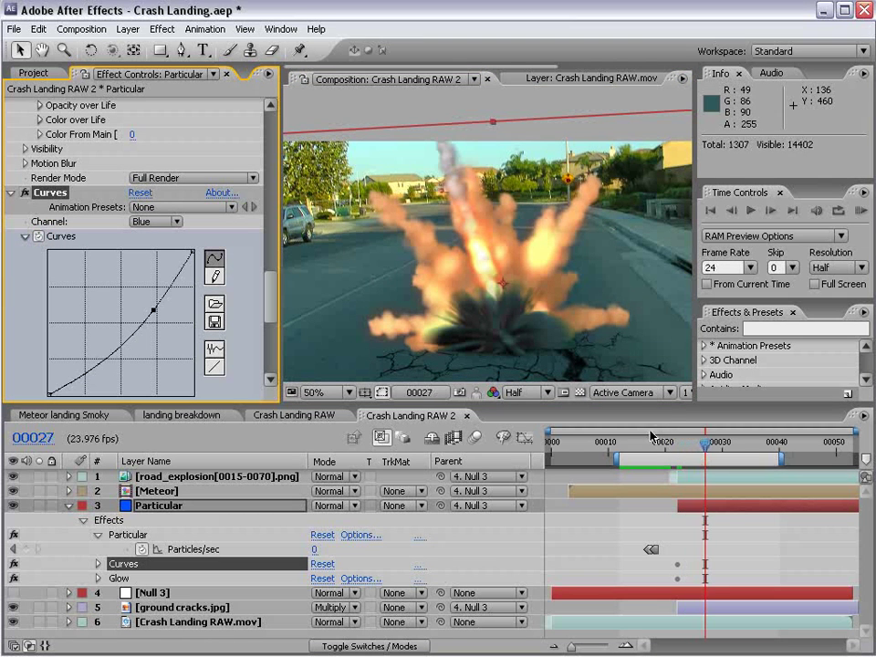
mouse_move(272, 283)
left_mouse_down()
mouse_move(273, 319)
mouse_move(271, 293)
left_mouse_up()
left_click(140, 138)
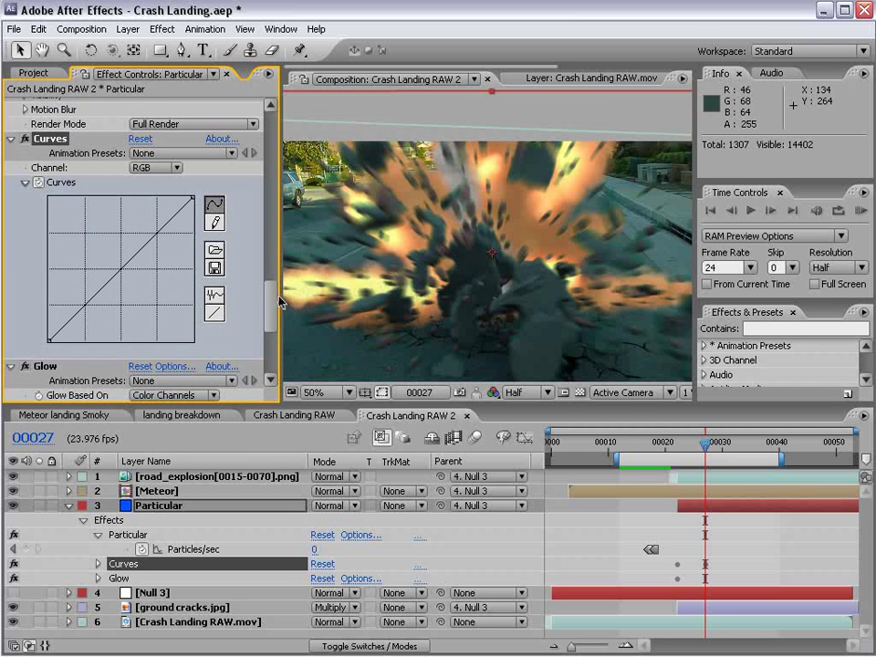
Set the Particular layer's Glow Intensity to 0 at frame 27.
left_click(269, 358)
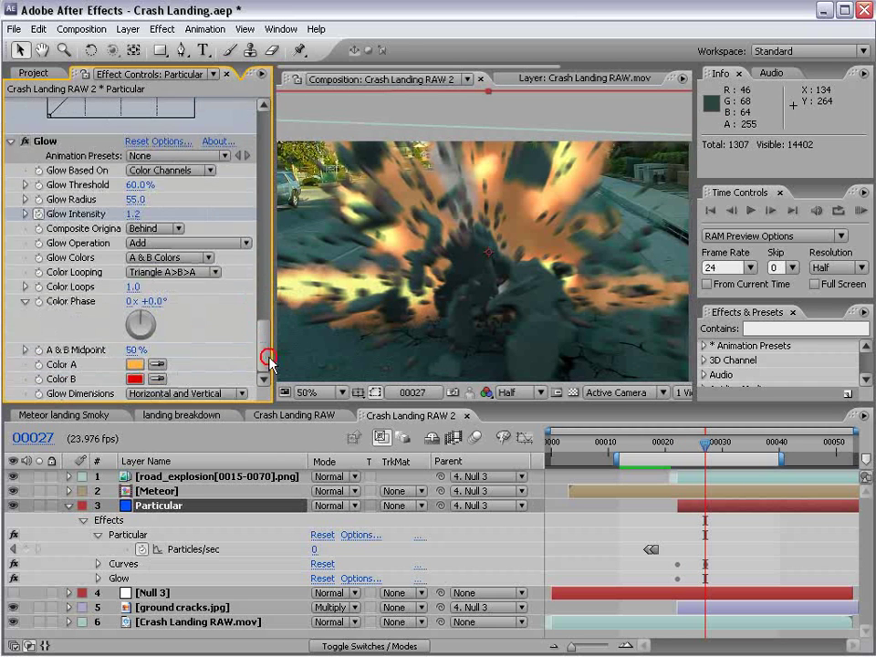
left_click(134, 213)
type("0")
key("Return")
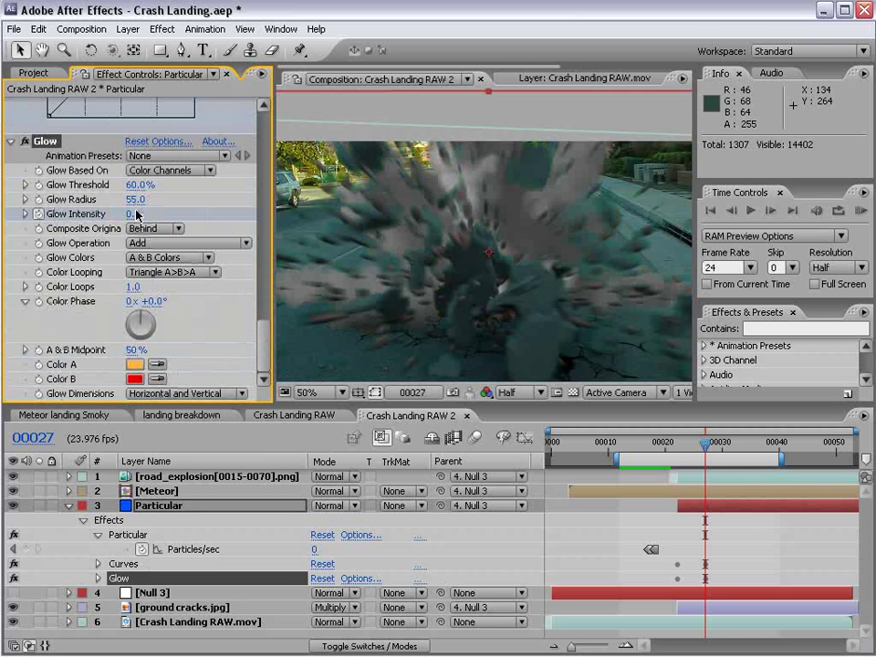
Save the project, run a RAM preview of the impact, and inspect the glowing burst at frame 22.
key("ctrl+s")
key("KP_0")
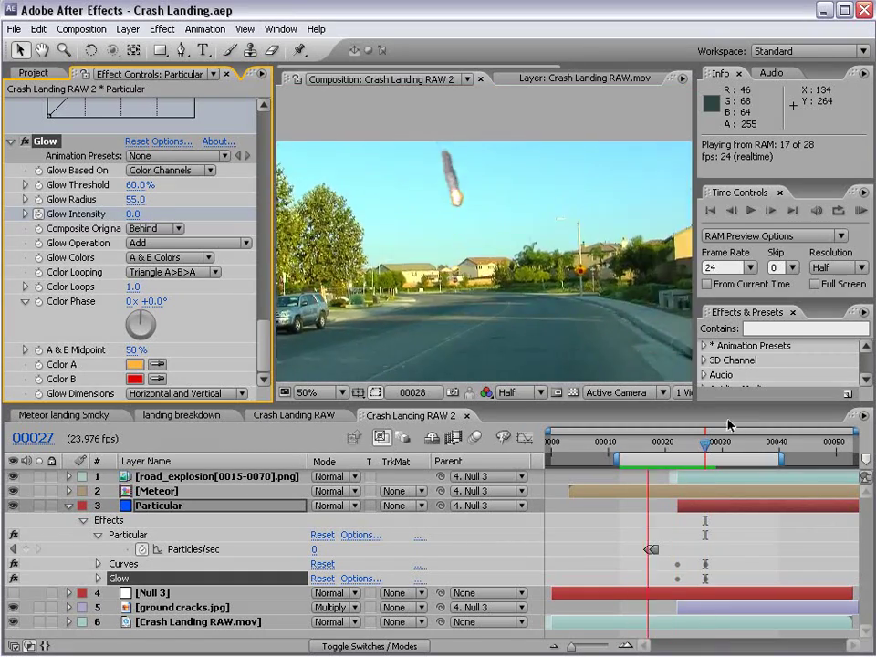
left_click(664, 449)
left_click_drag(664, 449, 677, 465)
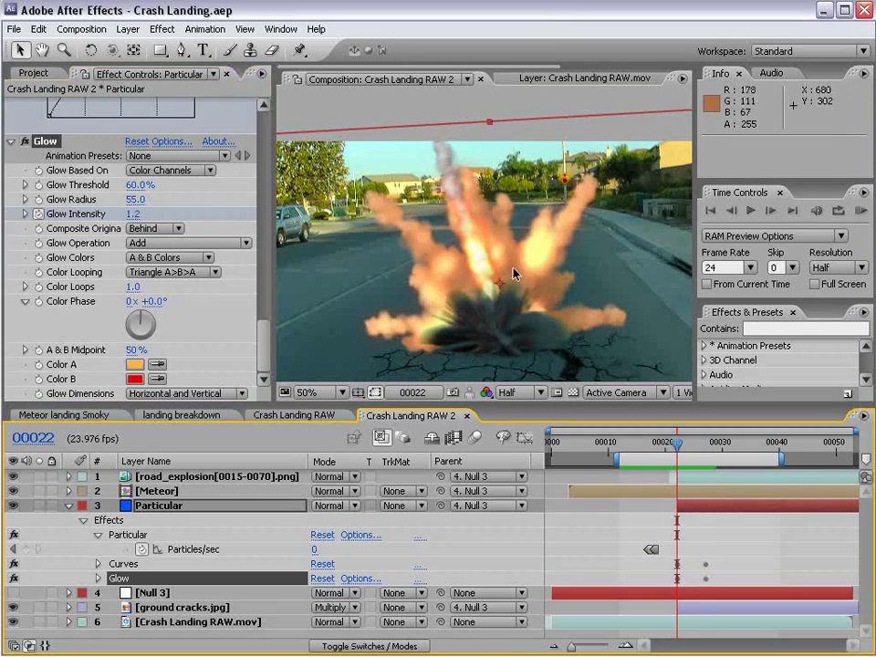
key("grave")
key("grave")
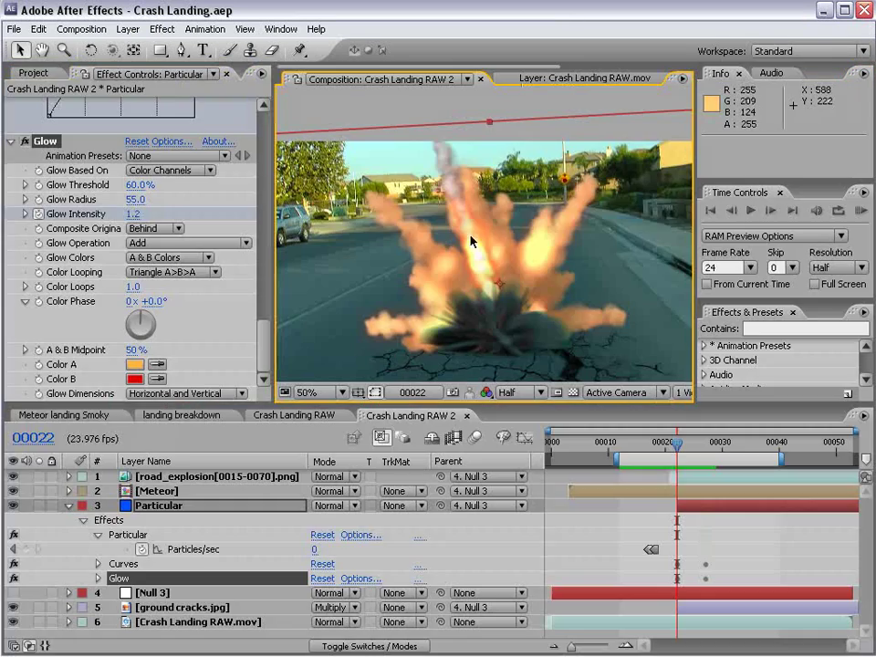
Move the Particular emitter to Position XY 640, 527 and Position Z 680, and RAM preview the burst.
left_click(150, 508)
left_click_drag(263, 347, 269, 172)
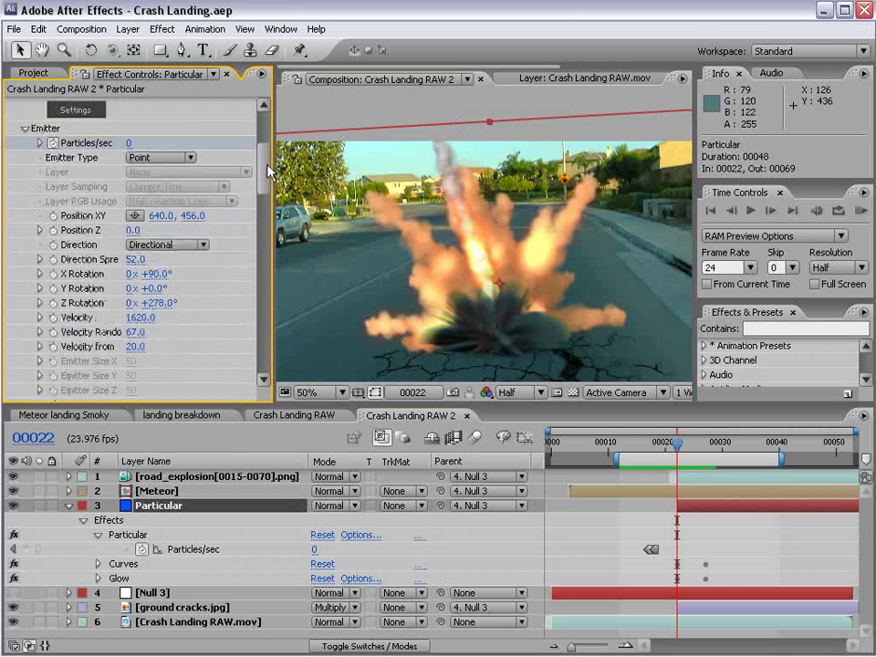
scroll(178, 215, "down", 3)
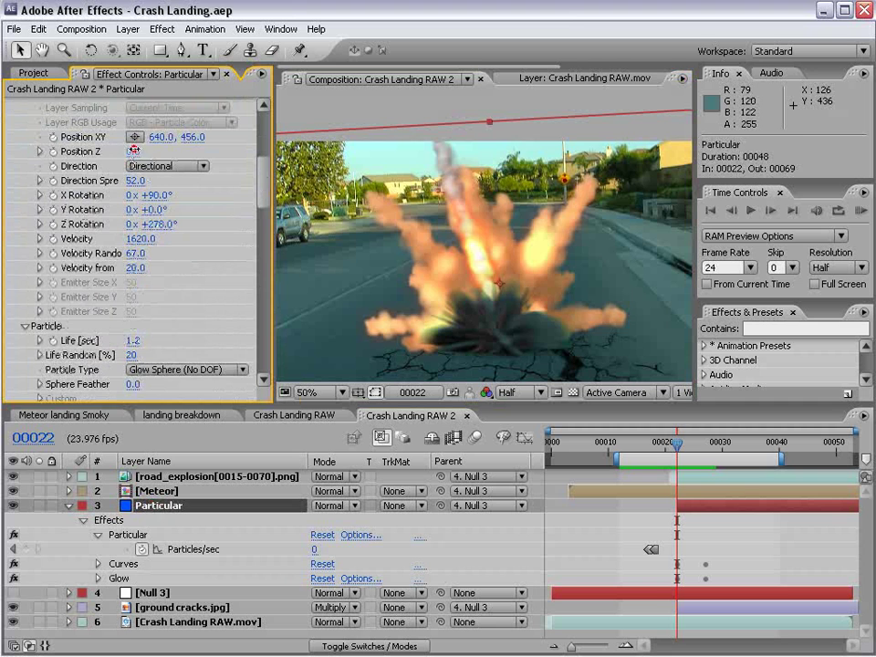
left_click_drag(133, 151, 242, 151)
key("KP_0")
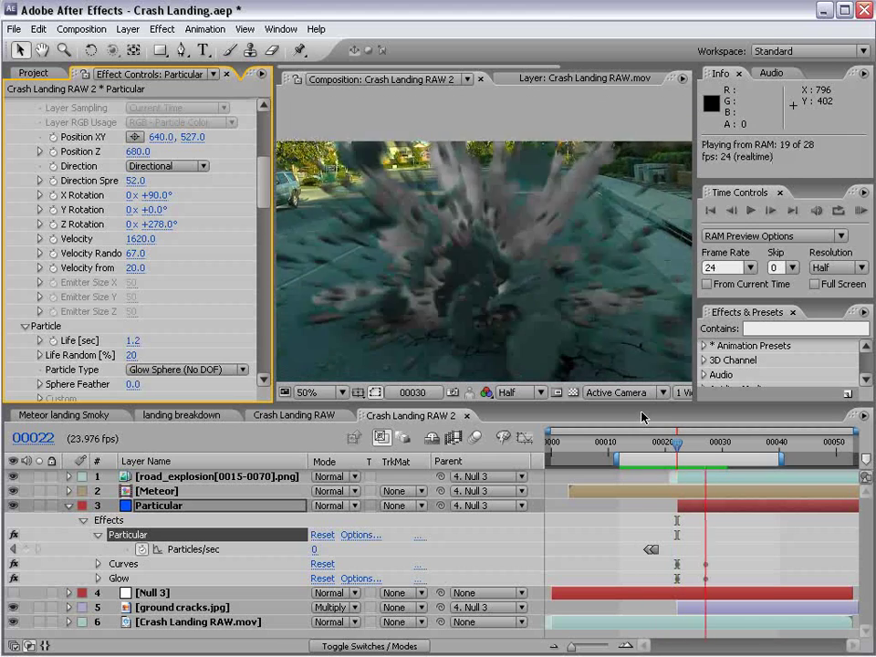
key("space")
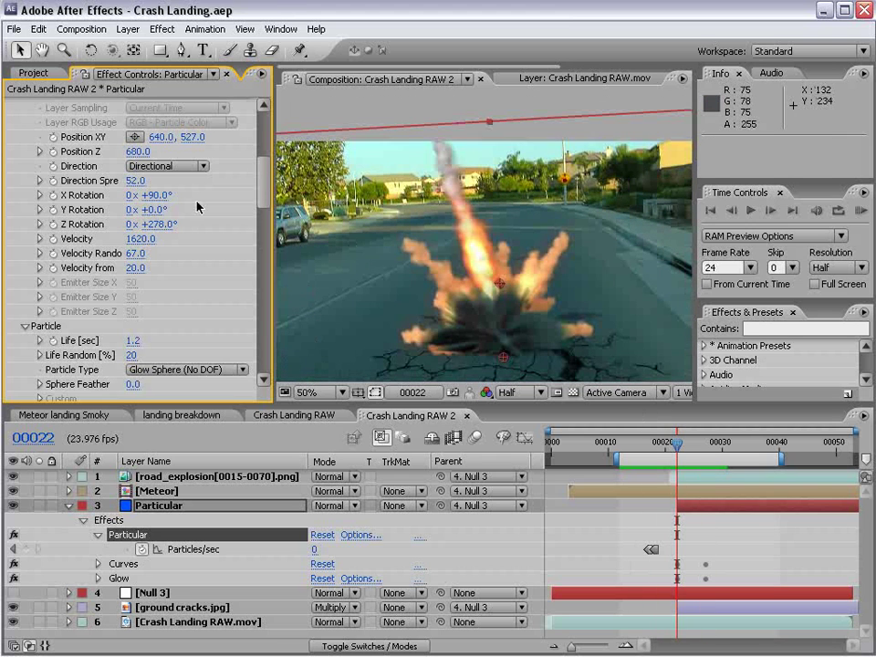
Set the Particular emitter's Direction Spread to 50 and adjust its Z Rotation.
left_click_drag(134, 181, 127, 175)
left_click(792, 574)
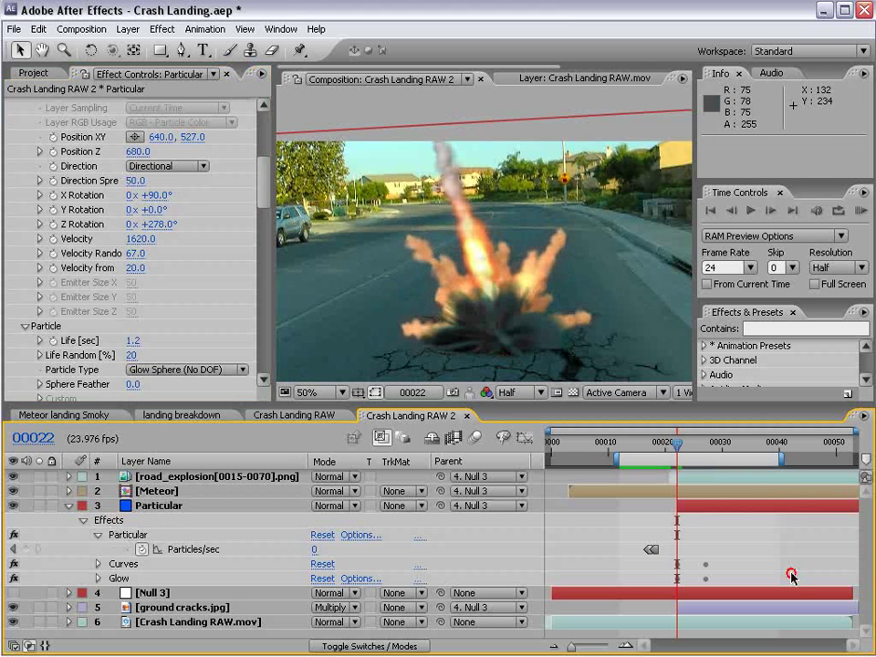
left_click_drag(166, 223, 273, 223)
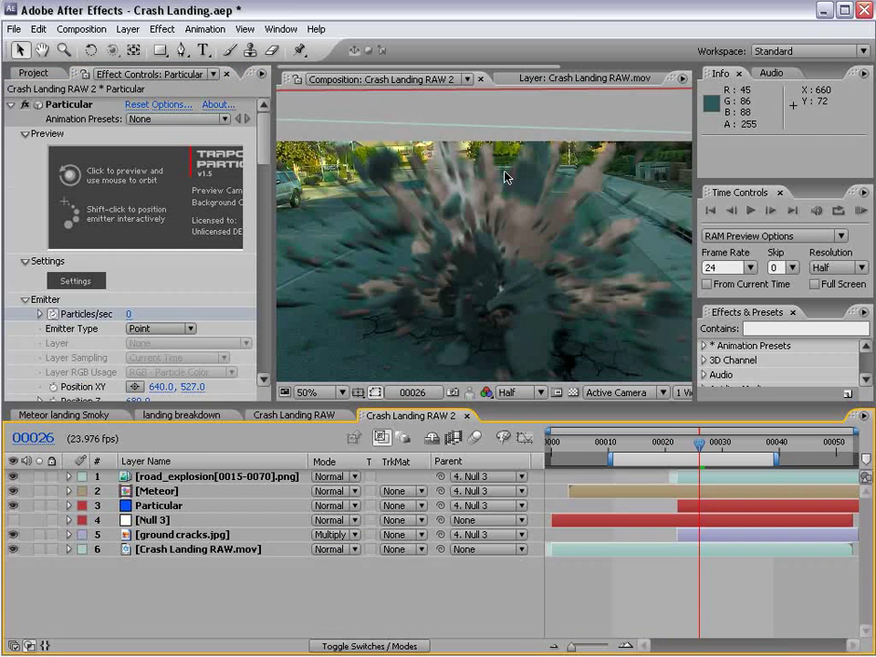
Create a 1280 × 720 solid layer in gray-brown 756755.
left_click(128, 30)
mouse_move(134, 47)
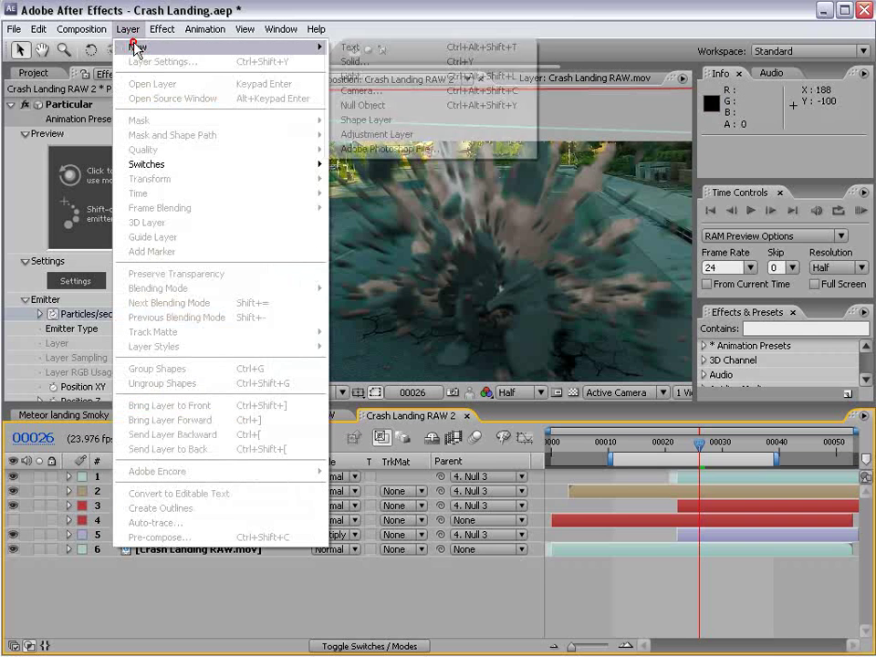
left_click(369, 62)
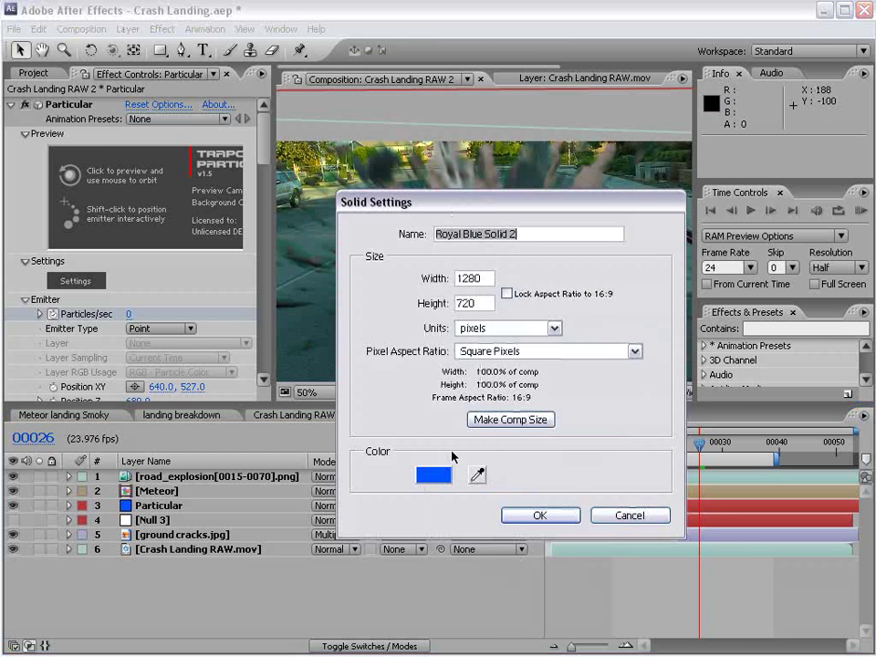
left_click(434, 474)
left_click(541, 621)
left_click(366, 545)
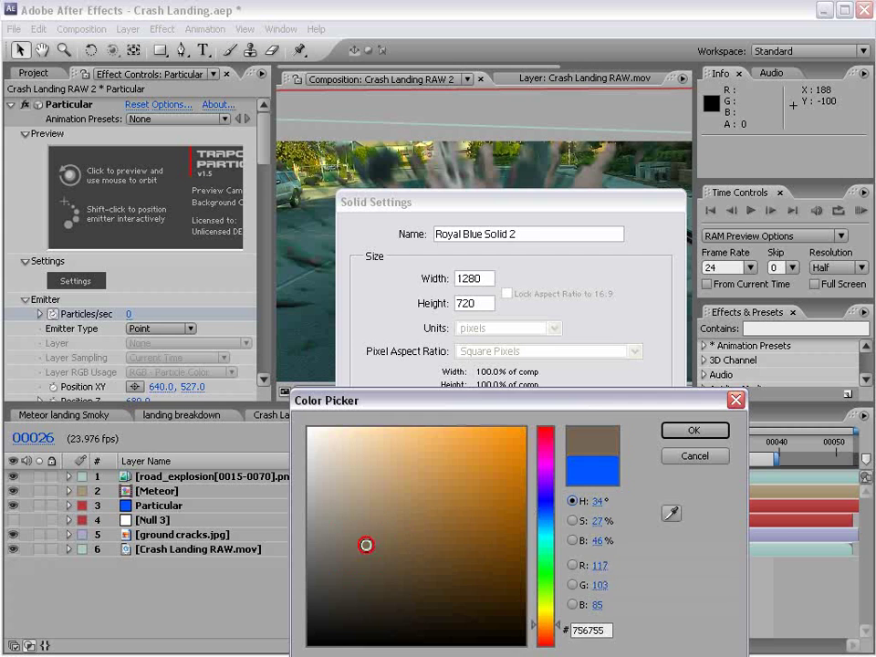
left_click(691, 431)
left_click(546, 515)
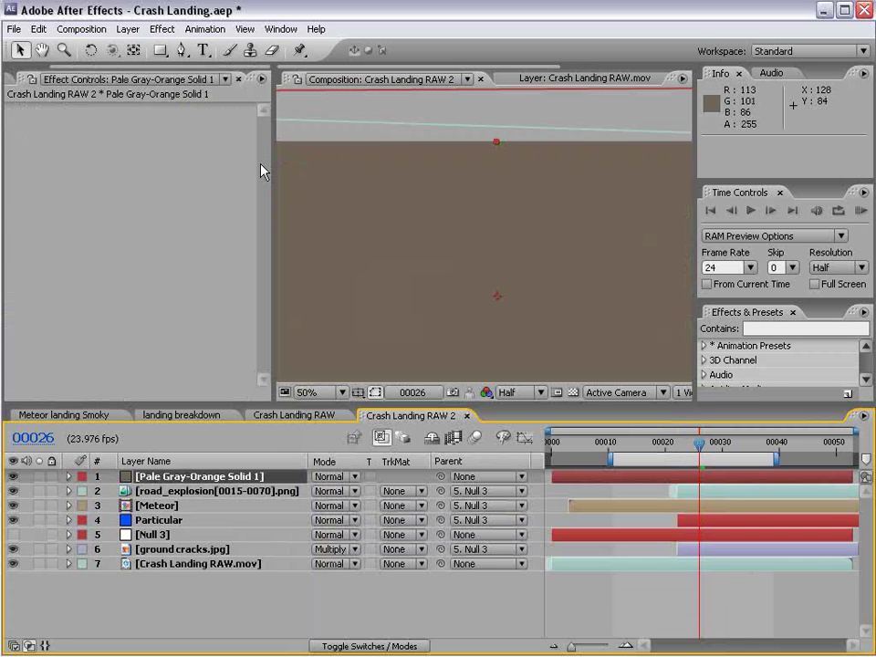
Apply the Trapcode Particular effect to the new gray-brown solid.
left_click(162, 28)
mouse_move(283, 518)
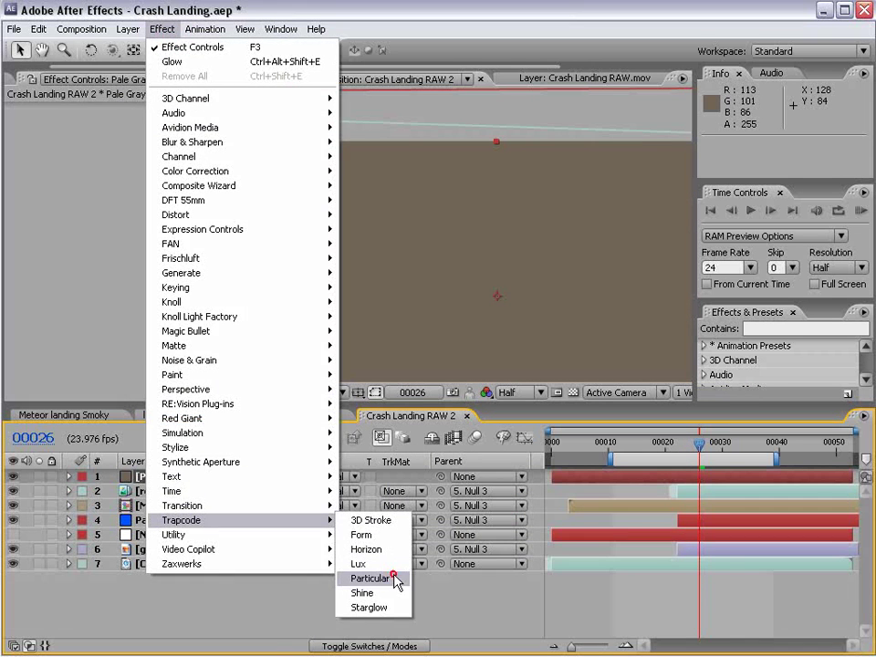
left_click(388, 621)
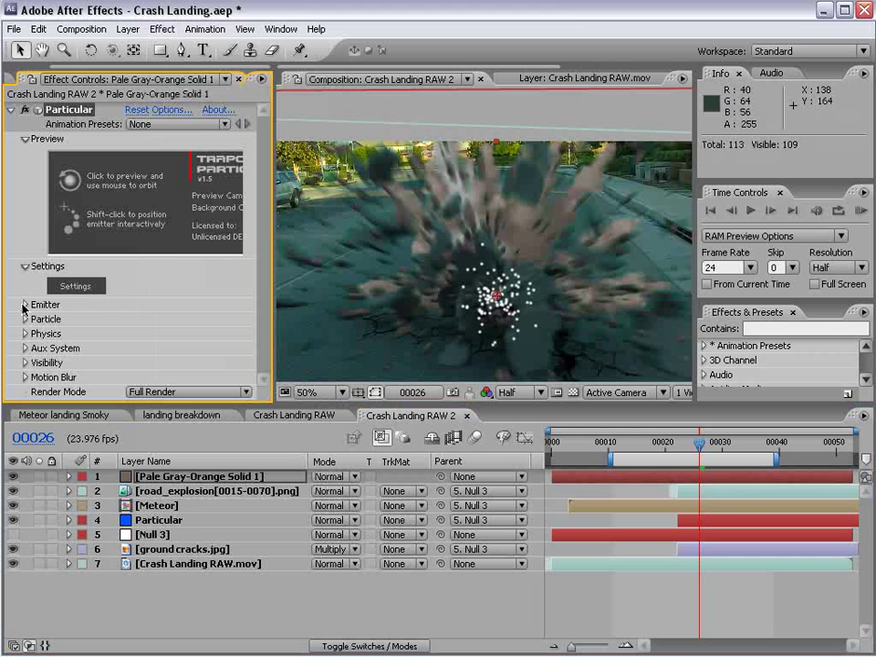
Set the new solid's Particular emitter to Disc direction, X Rotation 56° and Velocity 460.
left_click(25, 305)
left_click(164, 248)
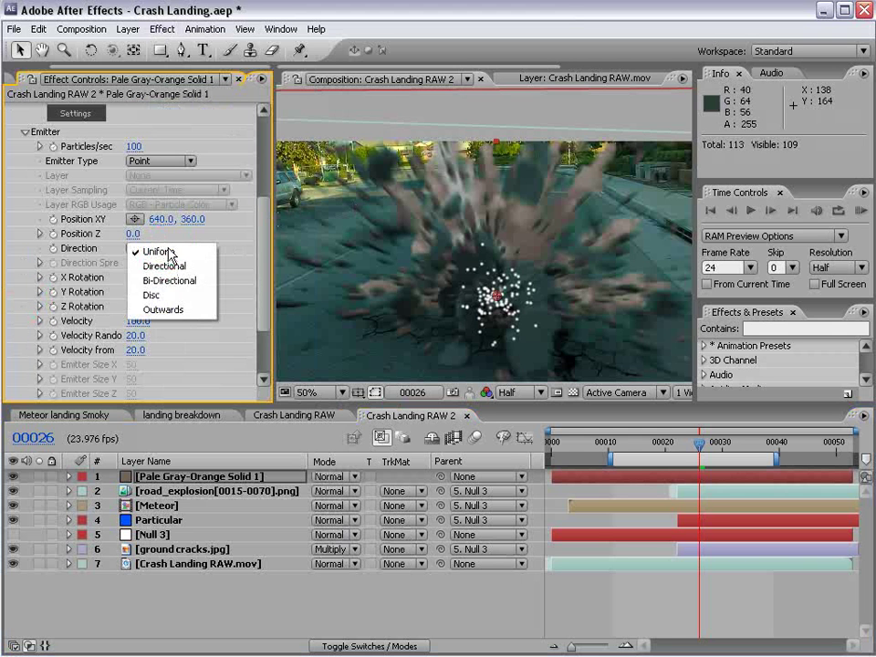
left_click(166, 295)
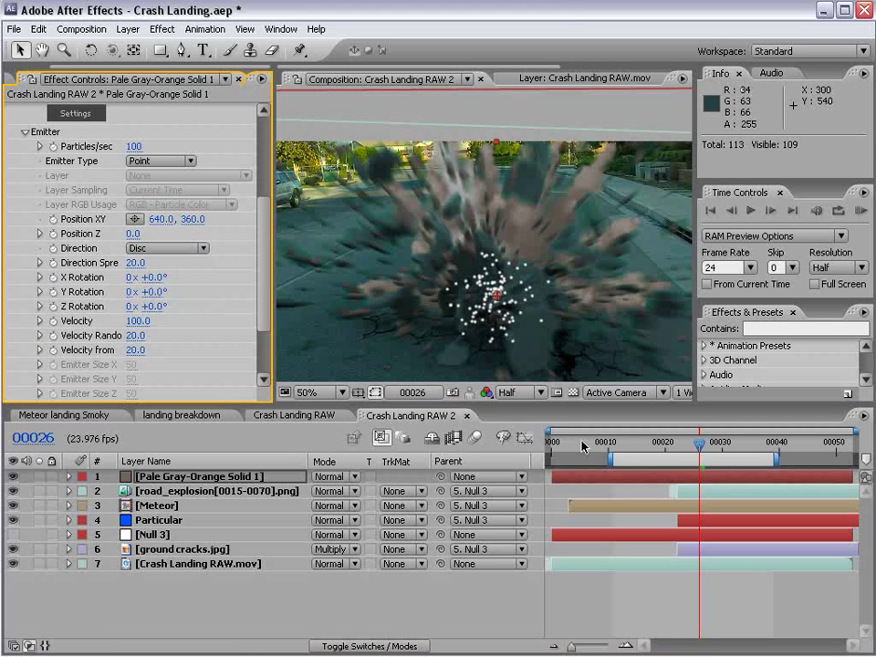
left_click_drag(160, 278, 222, 298)
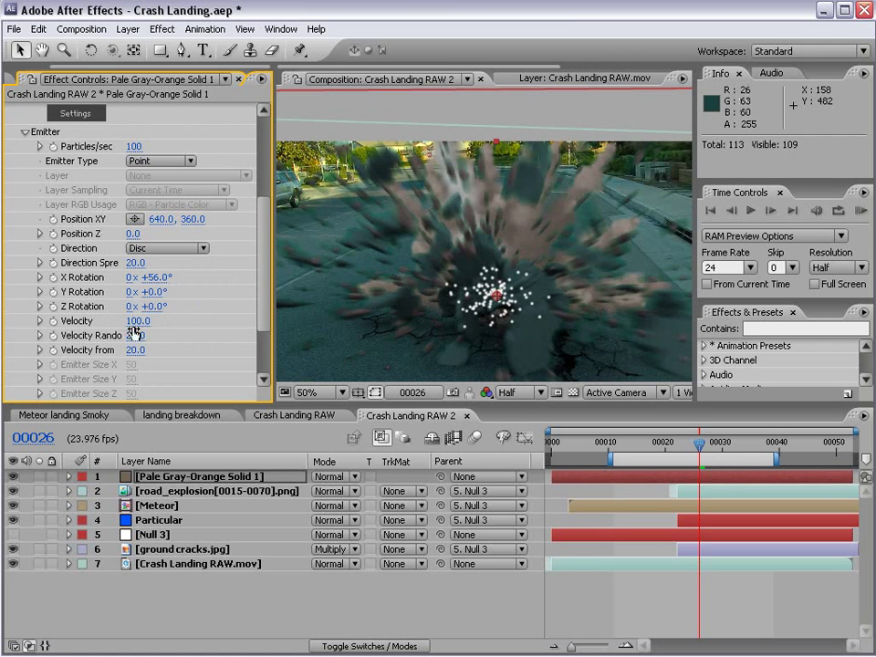
left_click_drag(150, 321, 176, 318)
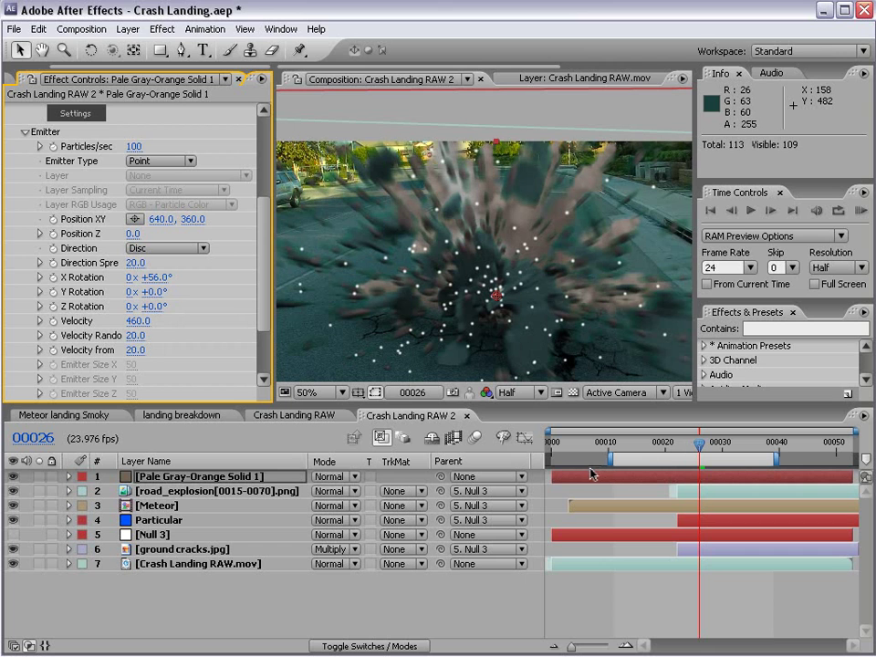
Move the new gray-brown solid to start at frame 22 and keyframe its Particles/sec at 8000 there.
left_click_drag(657, 446, 663, 446)
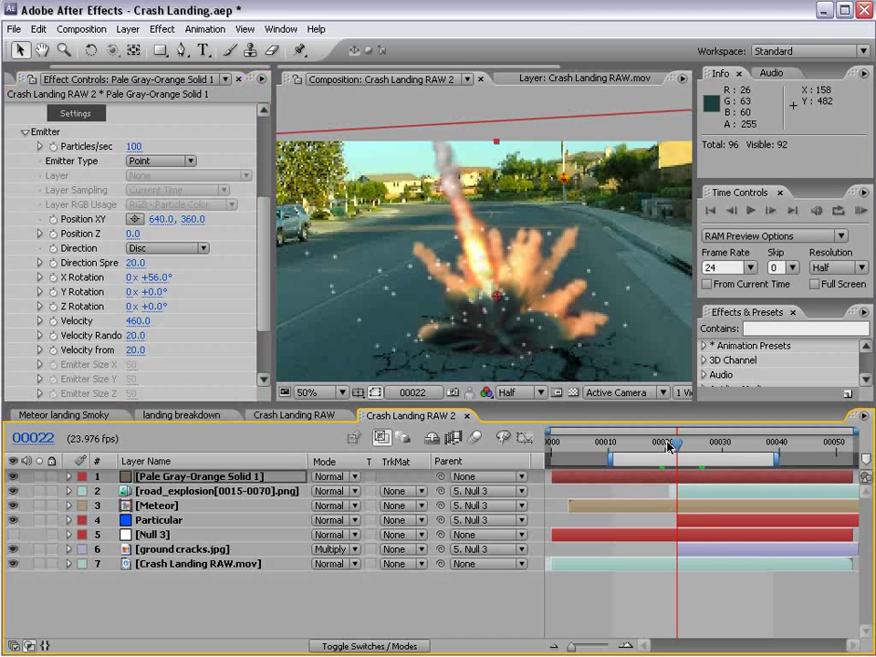
left_click_drag(565, 484, 701, 492)
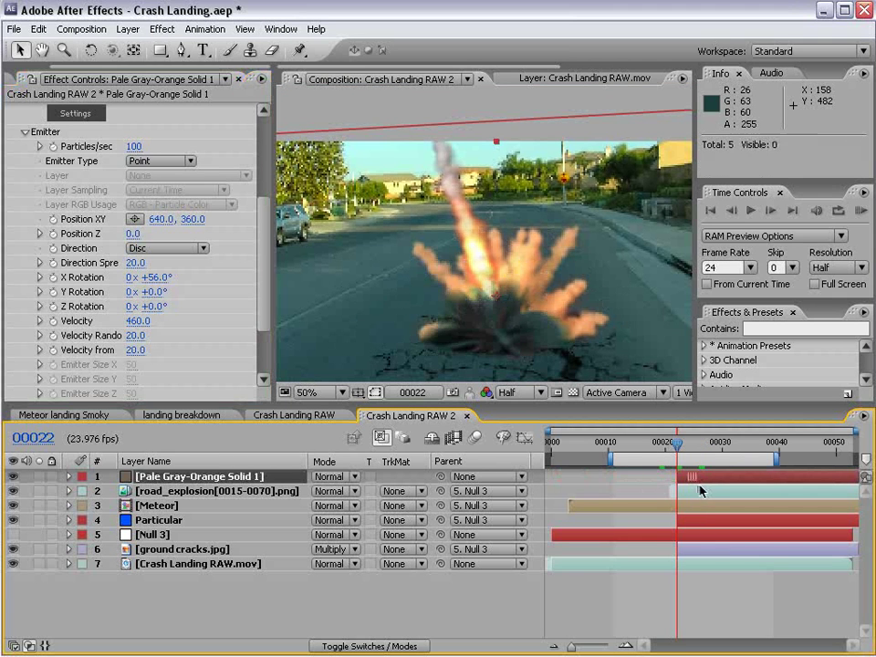
left_click(134, 146)
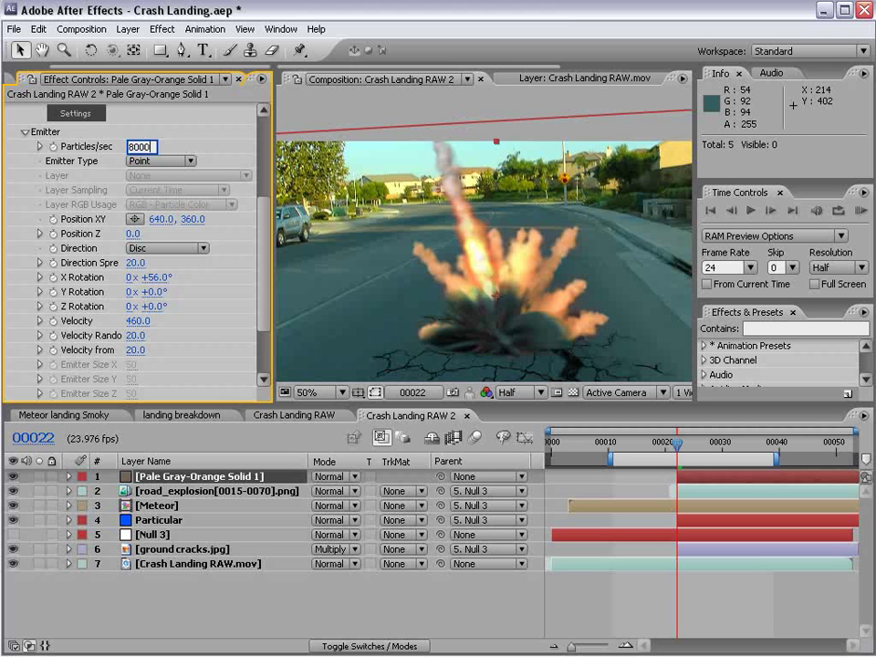
key("Return")
left_click(52, 148)
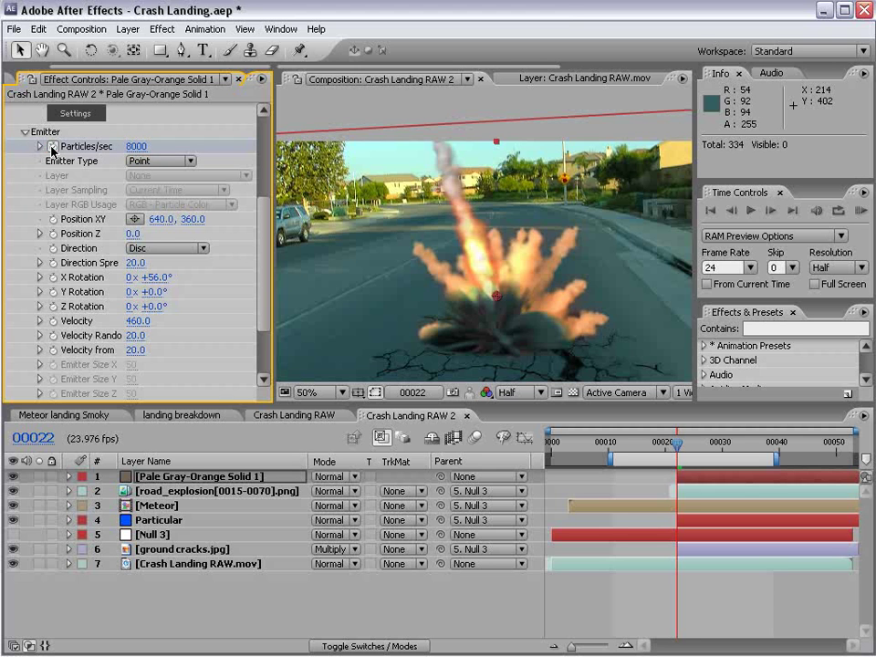
Keyframe the solid's Particles/sec to 0 at frame 25.
key("Page_Down")
key("Page_Down")
key("Page_Down")
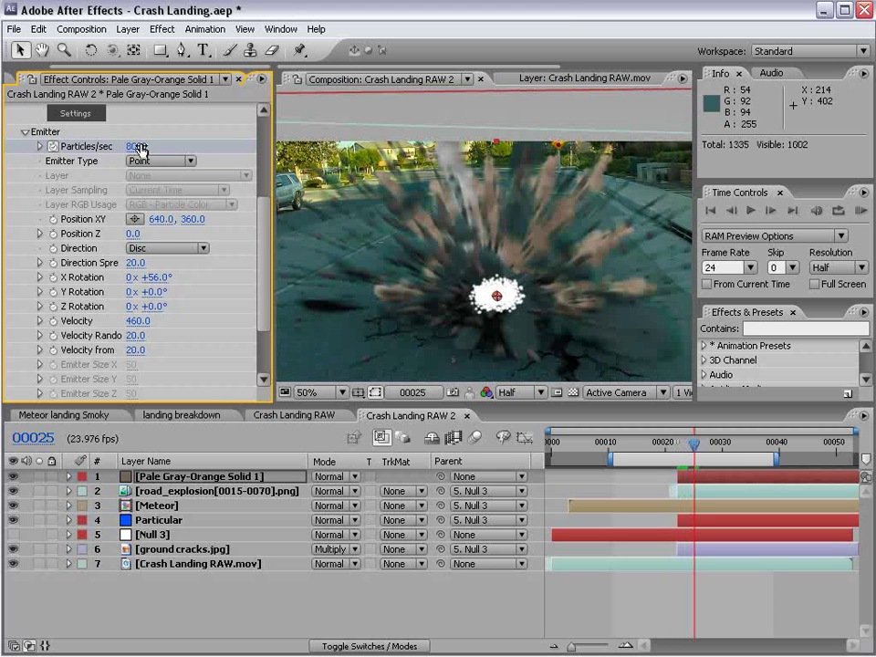
left_click(137, 146)
type("0")
key("Return")
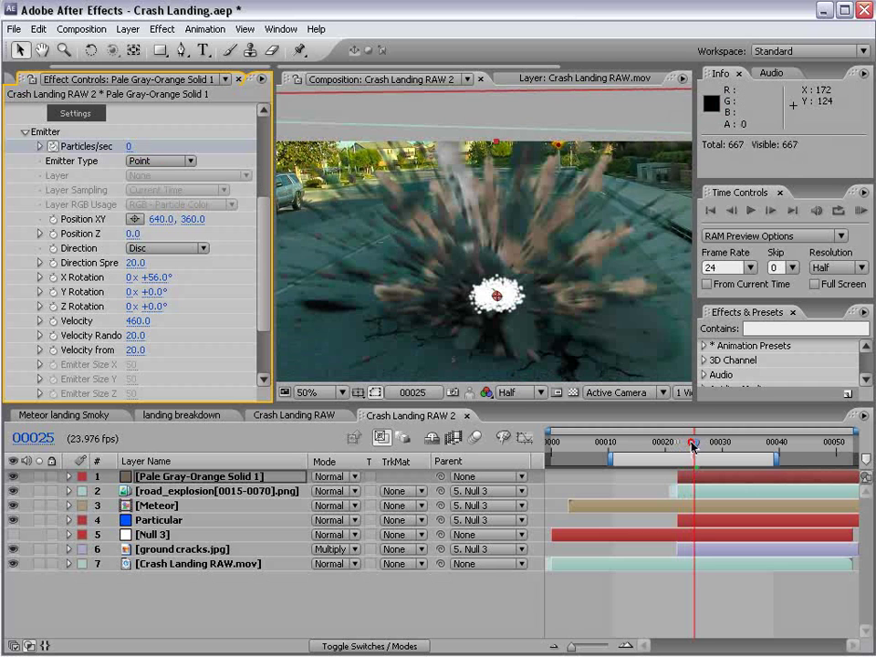
At frame 31, set the emitter's X Rotation to 69° and Velocity Random to 79.
left_click_drag(694, 445, 728, 446)
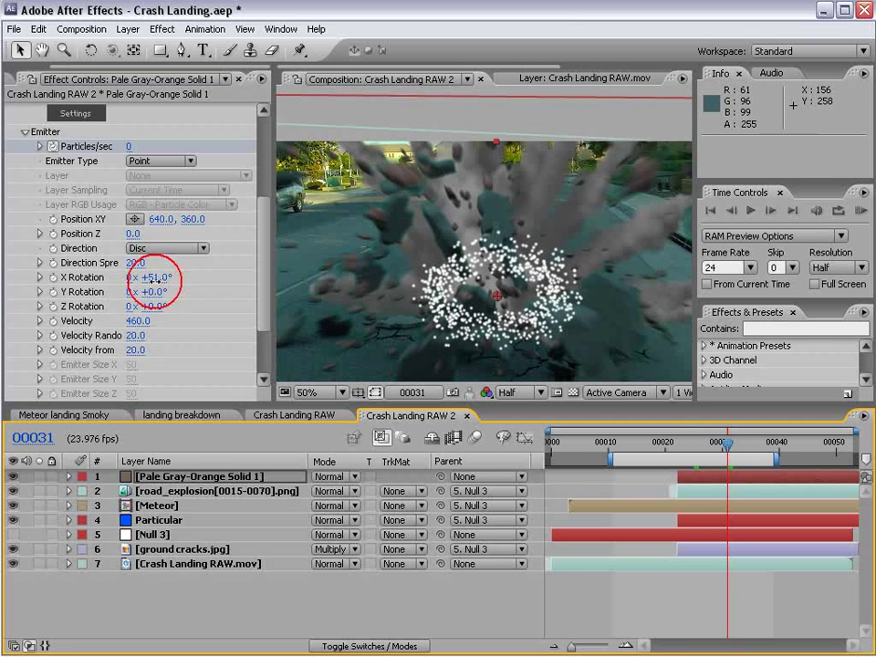
left_click_drag(153, 277, 166, 280)
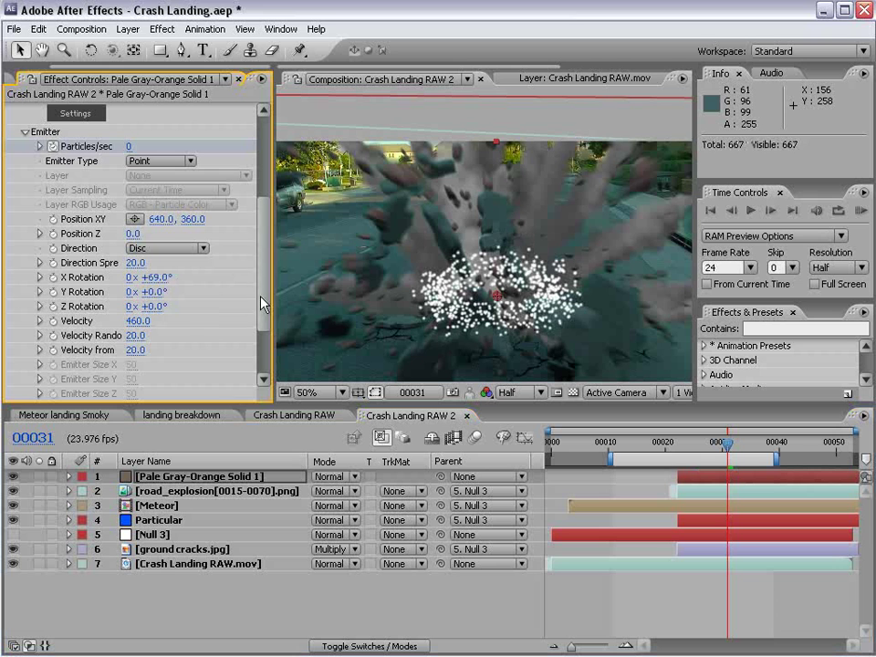
left_click_drag(140, 330, 167, 318)
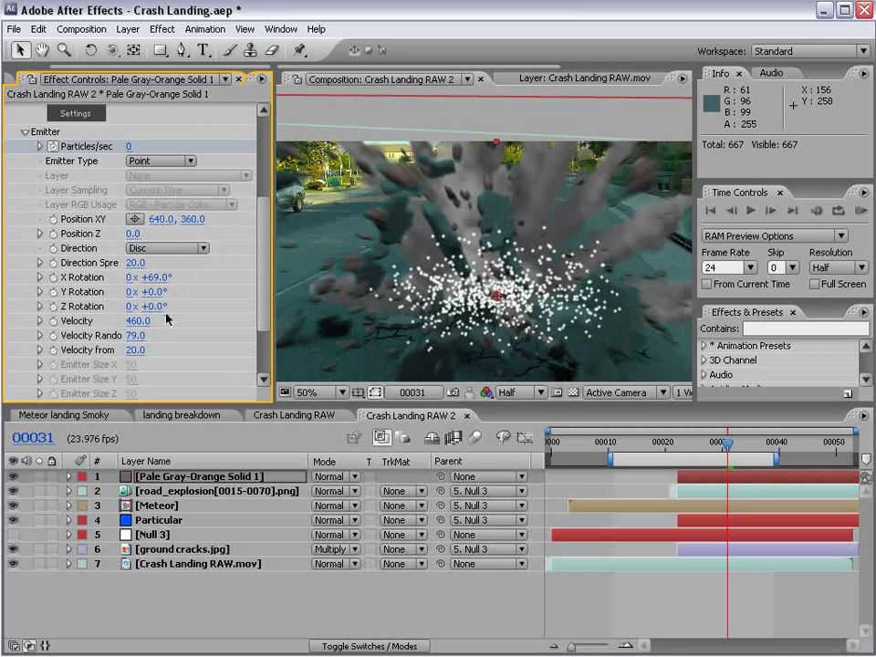
Set the solid's particle color to a light gray-brown, ABA095.
left_click_drag(263, 295, 273, 337)
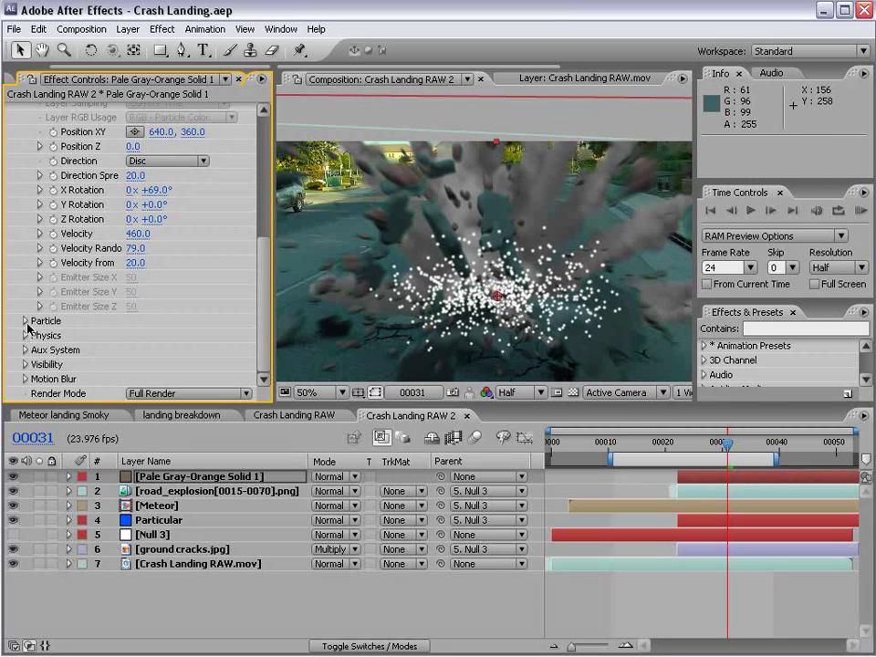
left_click(23, 321)
scroll(262, 325, "down", 3)
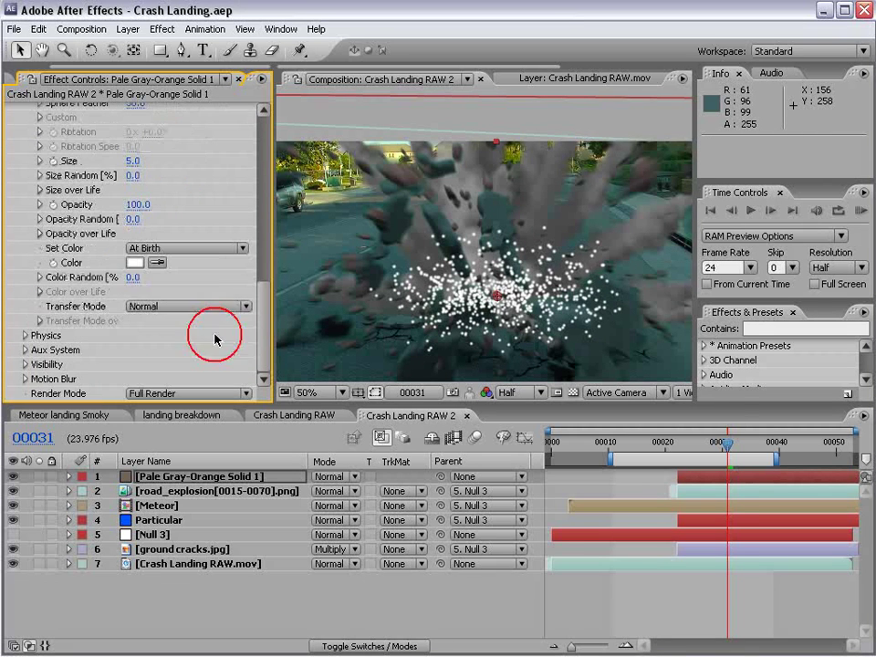
left_click(137, 262)
left_click(554, 628)
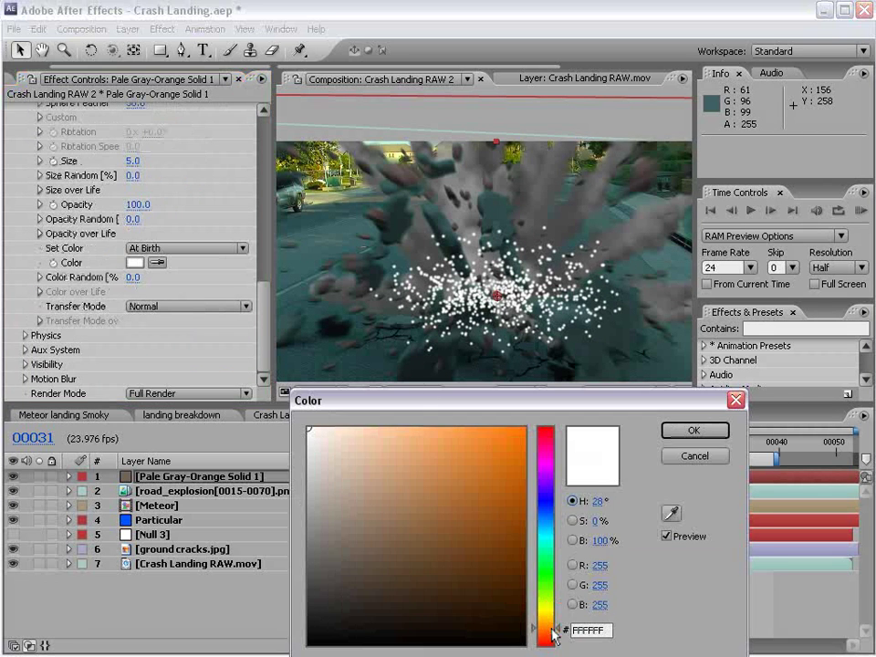
left_click(334, 501)
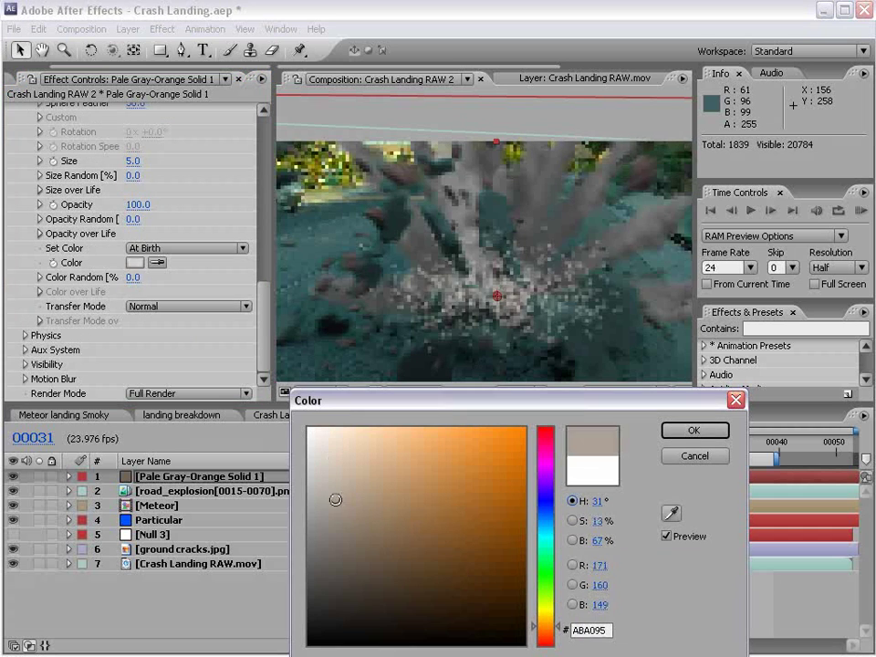
left_click(694, 430)
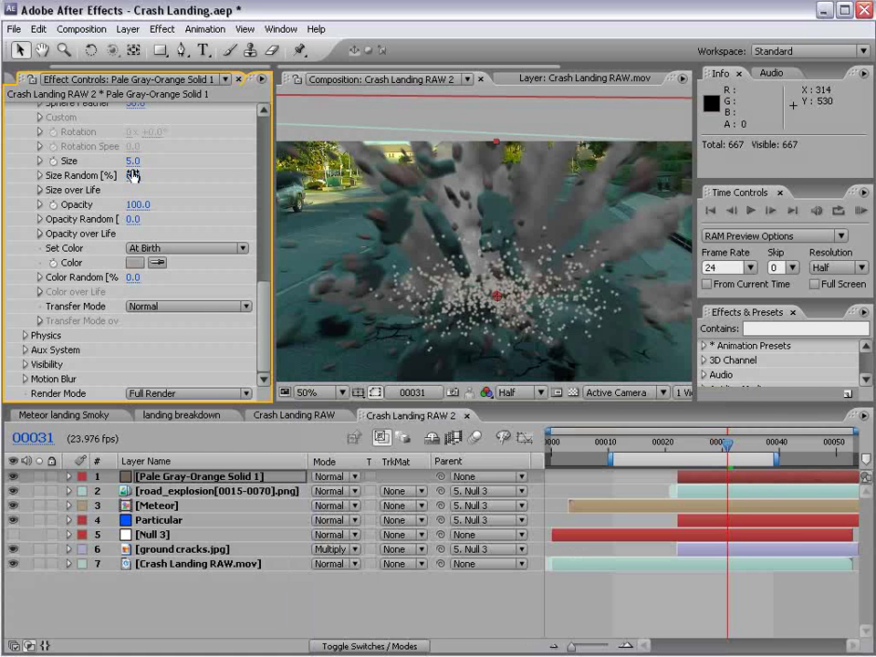
Set the particles' Size to 40, Size Random to 55 and Opacity to 8.
left_click_drag(137, 160, 169, 165)
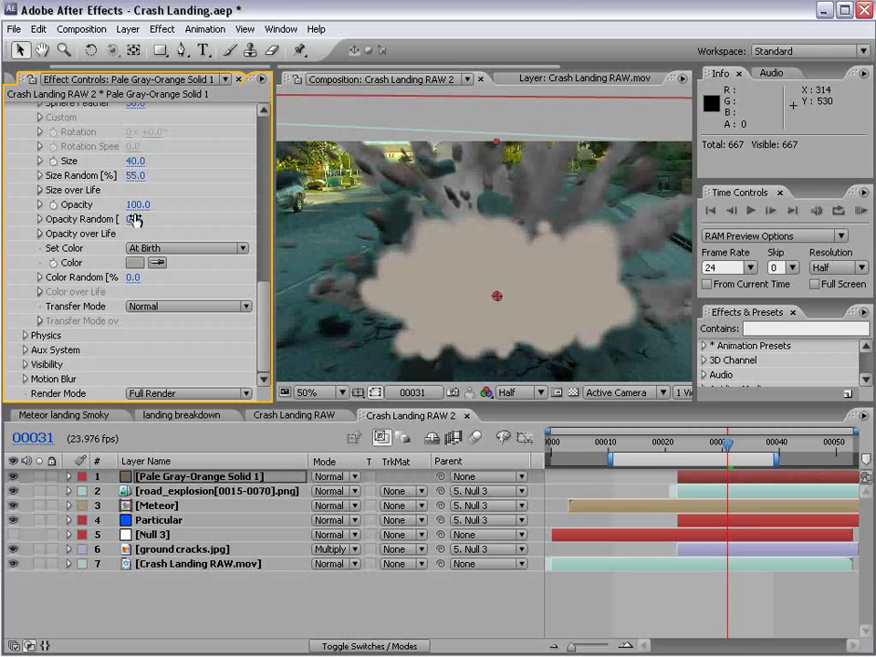
left_click_drag(135, 208, 38, 222)
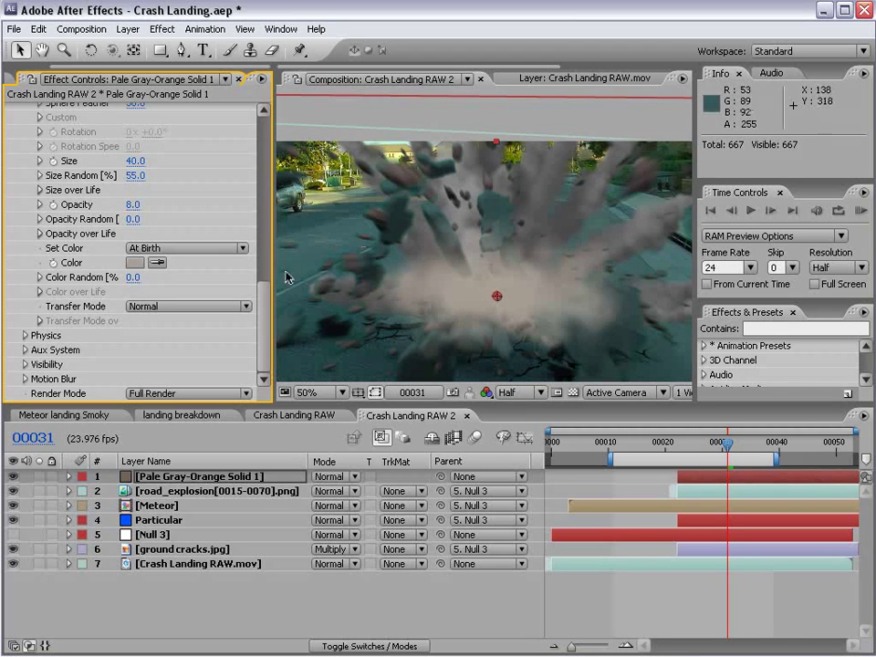
Set the Particular emitter's Velocity to 700.
scroll(264, 279, "up", 6)
left_click(137, 200)
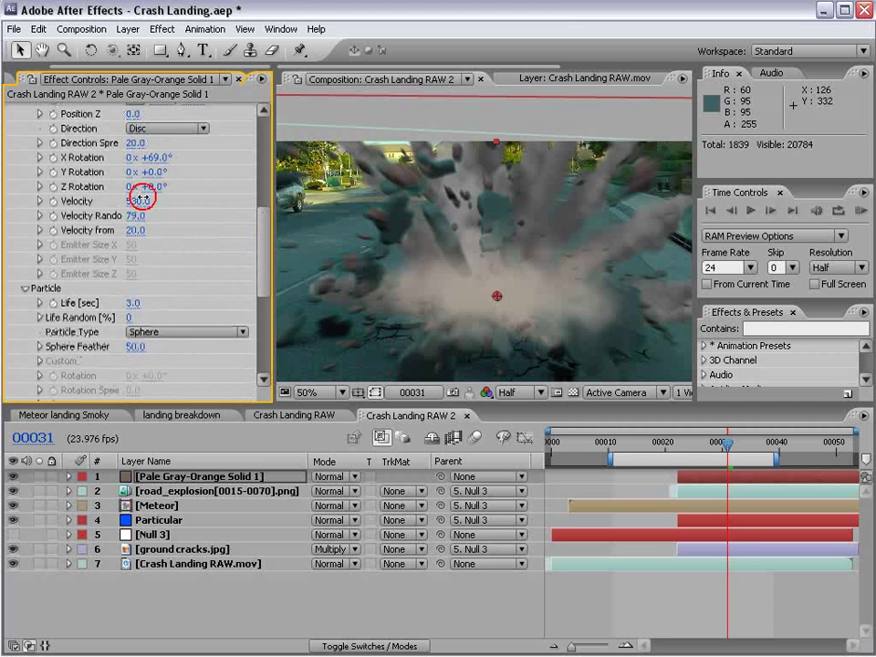
type("700")
key("Return")
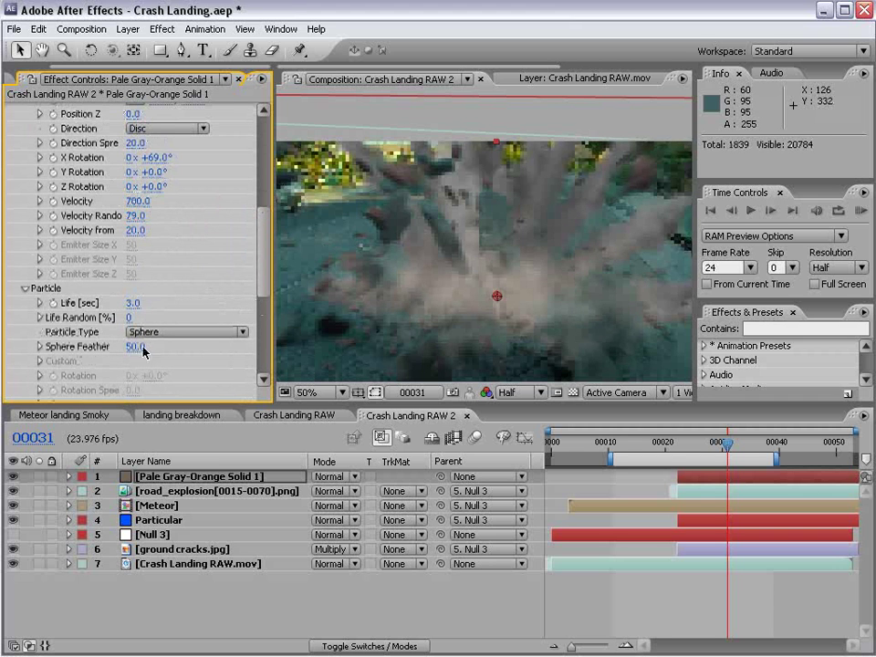
Set the particles' Size to 60 and Opacity to 6.
left_click_drag(264, 251, 262, 287)
mouse_move(138, 281)
left_mouse_down()
mouse_move(162, 279)
mouse_move(148, 270)
left_mouse_up()
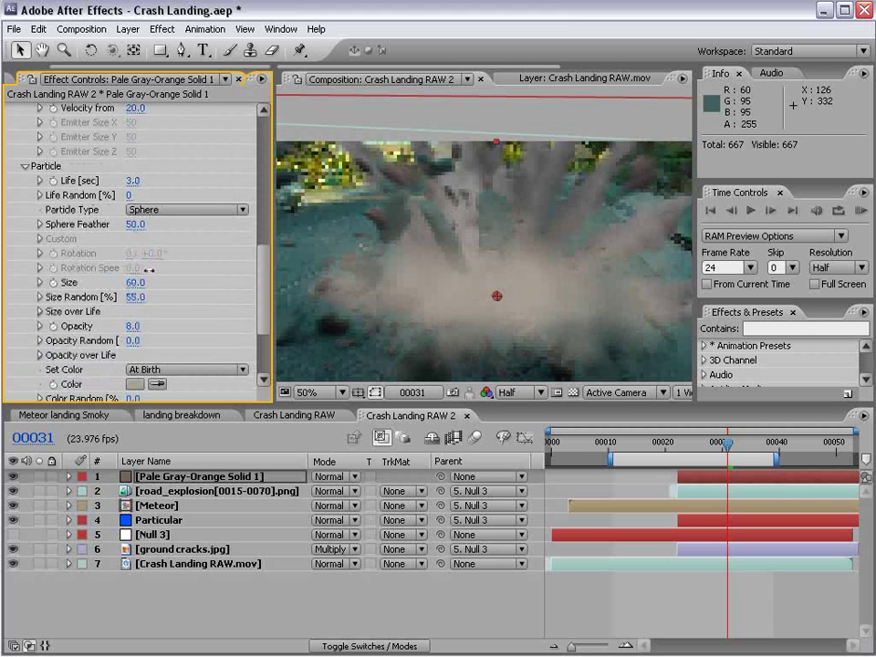
key("Return")
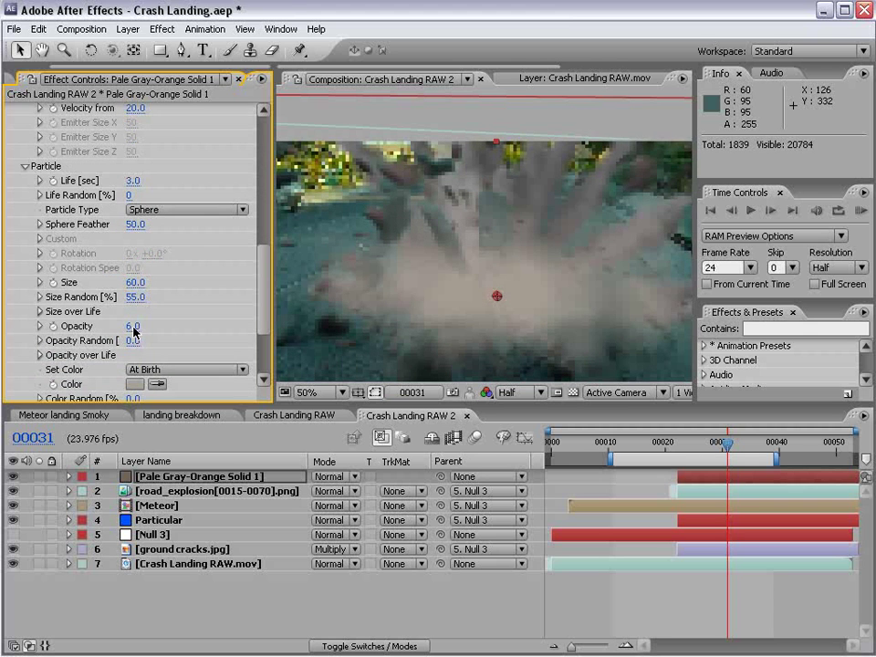
Set the emitter's Direction Spread to 21, X Rotation to 66° and Position Z to -470.
key("comma")
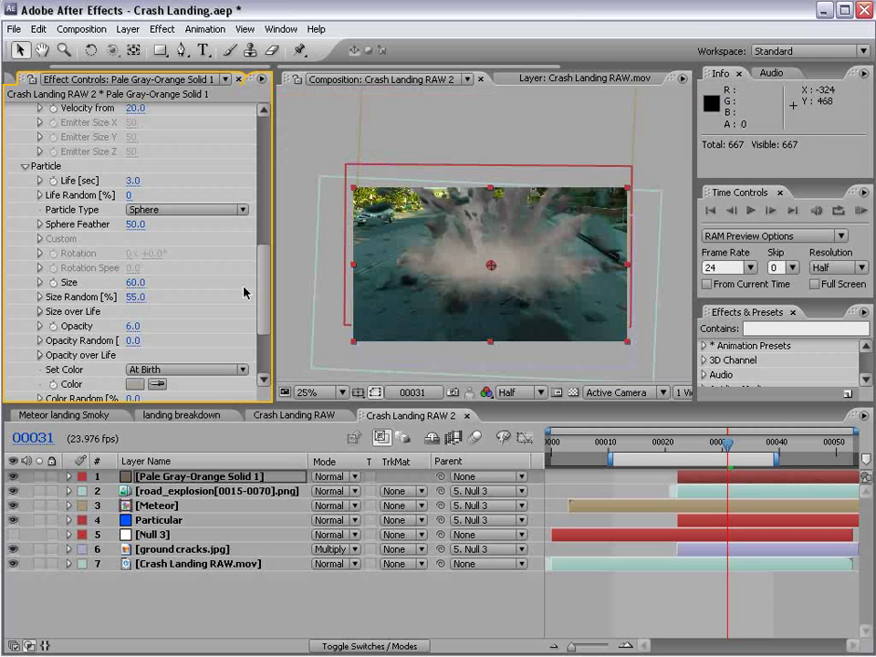
scroll(153, 267, "up", 5)
left_click_drag(156, 283, 134, 275)
key("ctrl+z")
left_click_drag(102, 273, 248, 300)
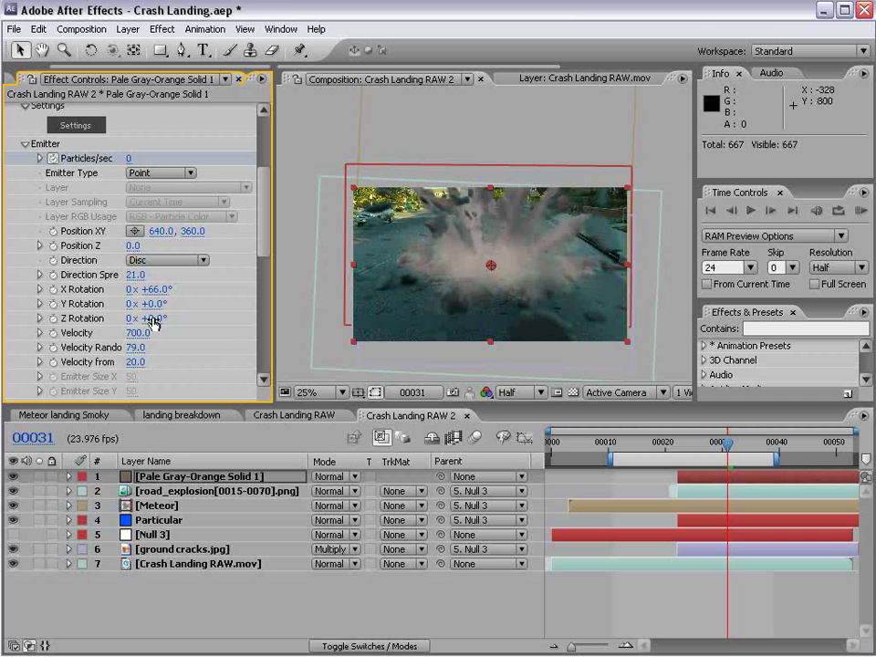
key("period")
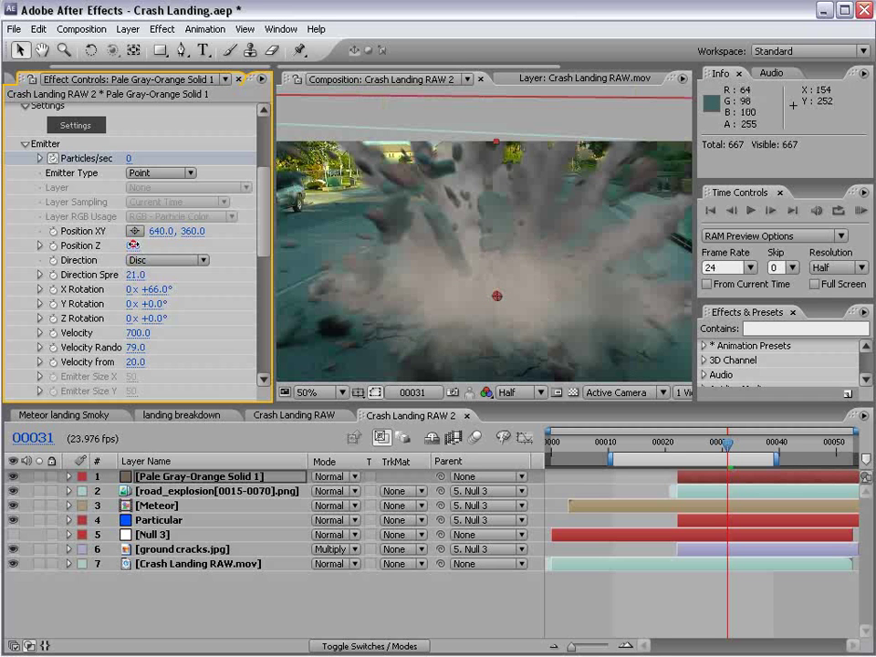
left_click_drag(133, 245, 94, 244)
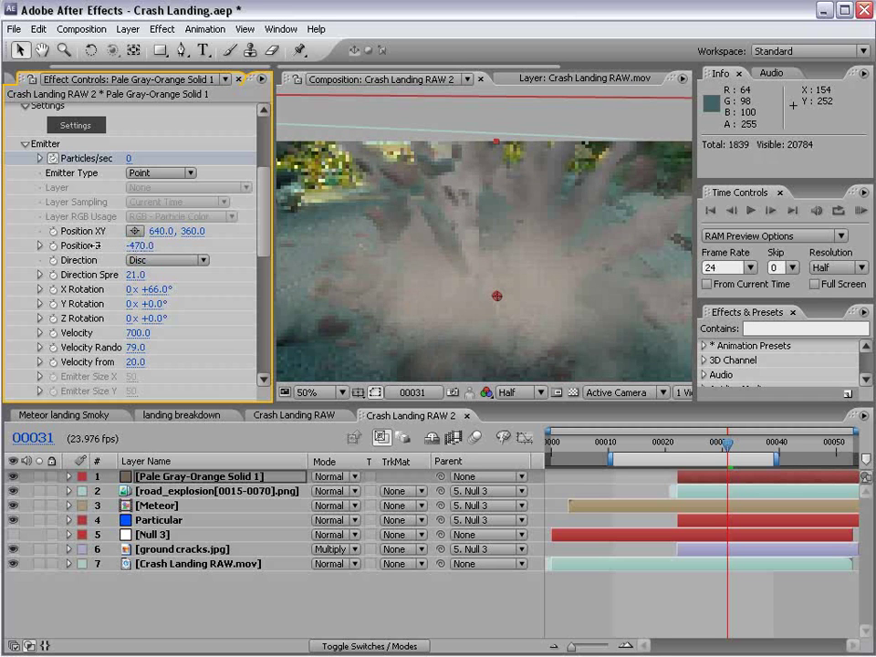
Shift the gray-brown solid to start at about frame 20 and keyframe its layer Opacity at 100% at frame 26.
left_click(682, 443)
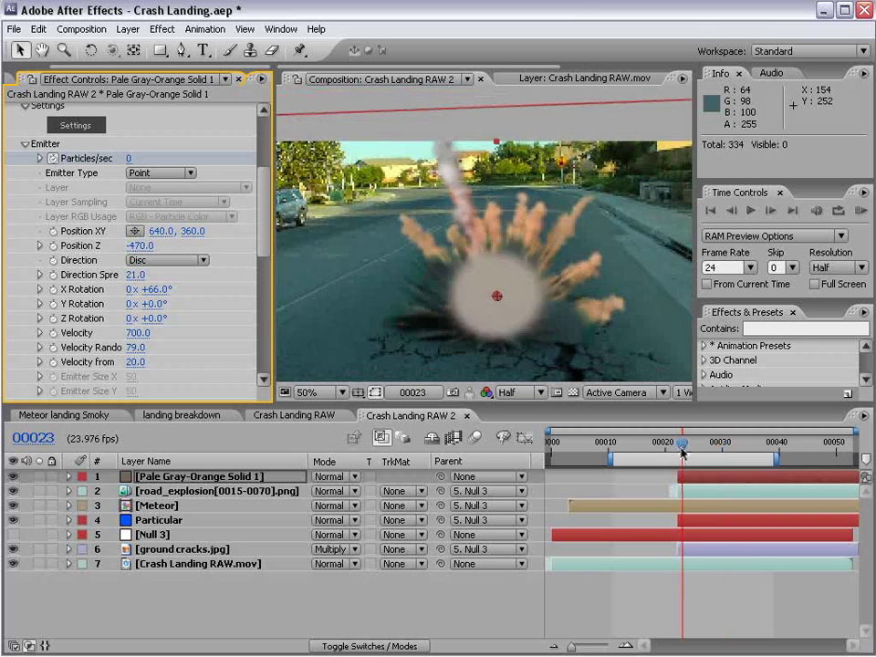
left_click_drag(683, 443, 685, 485)
key("alt+shift+t")
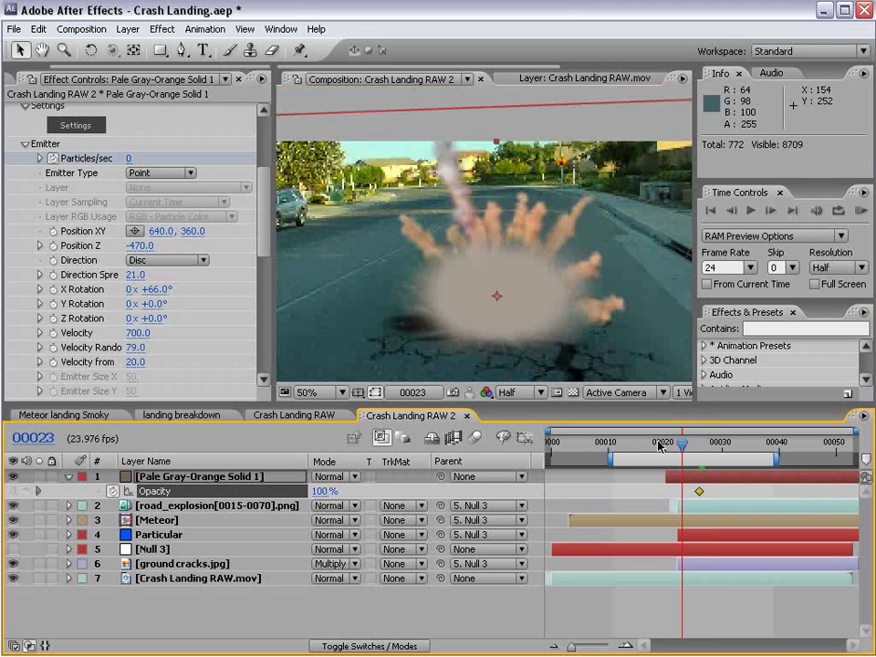
Keyframe the solid's layer Opacity to 20% at frame 22.
key("Page_Up")
left_click(319, 492)
type("20")
key("Return")
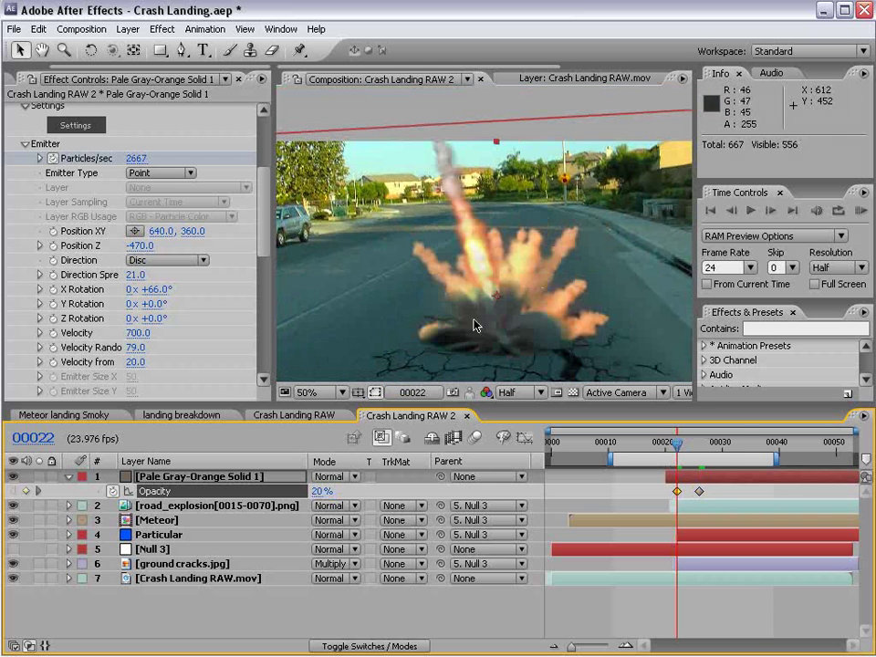
Keyframe the solid's layer Opacity to 80% at frame 26 and 100% at frame 35.
key("Page_Down")
key("Page_Down")
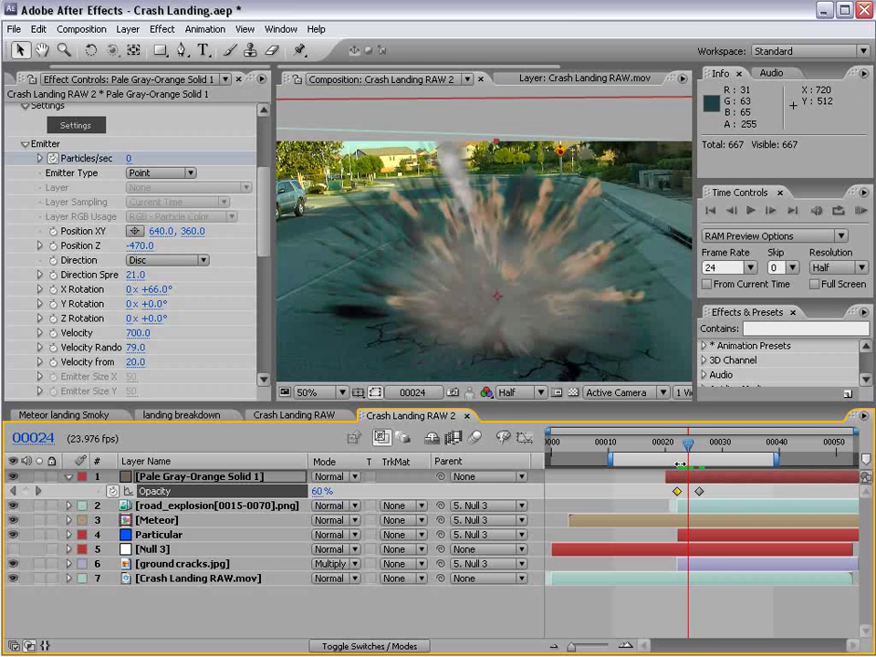
mouse_move(701, 452)
left_mouse_down()
mouse_move(725, 453)
mouse_move(700, 453)
left_mouse_up()
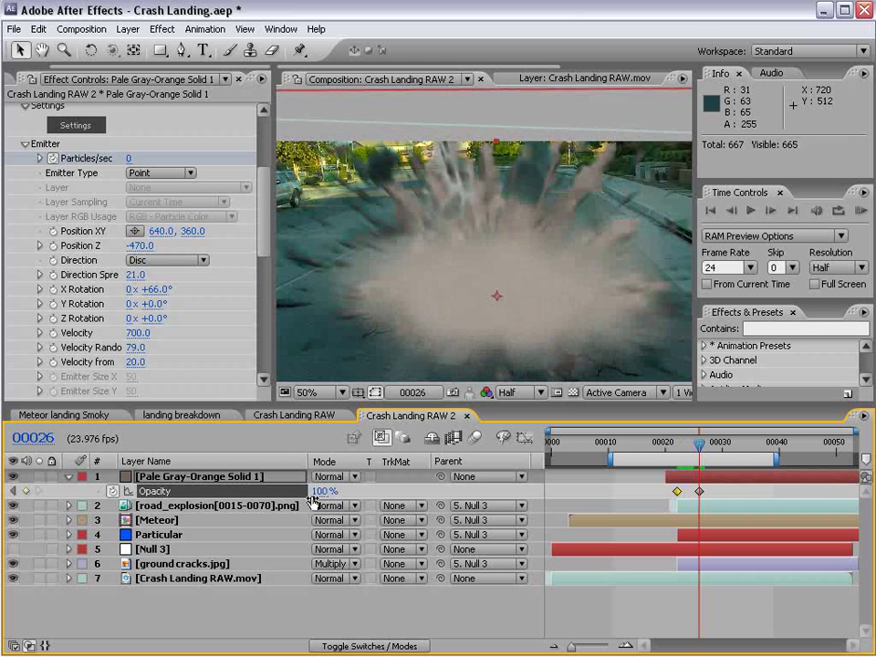
left_click(317, 492)
type("80")
key("Return")
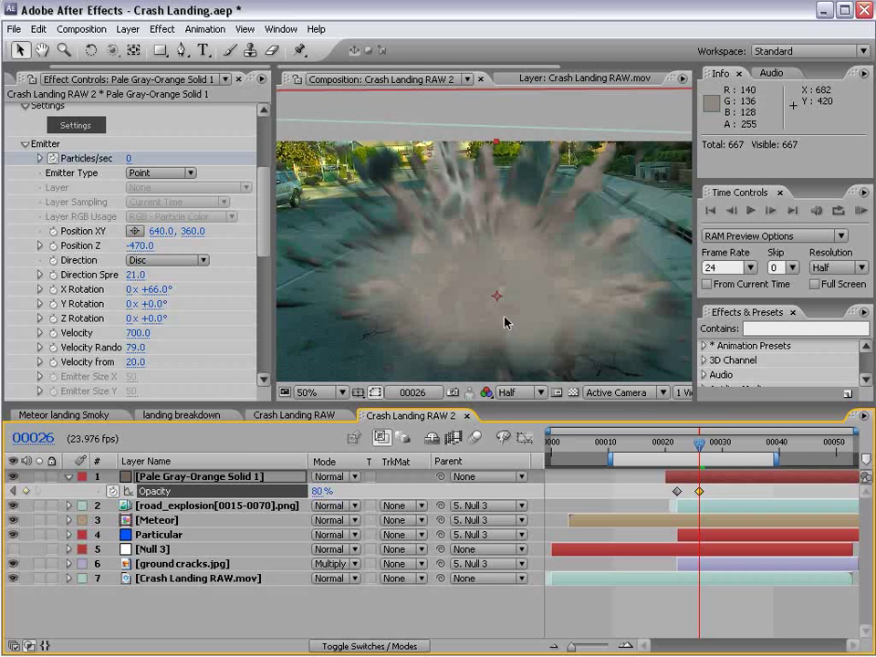
left_click_drag(703, 444, 748, 453)
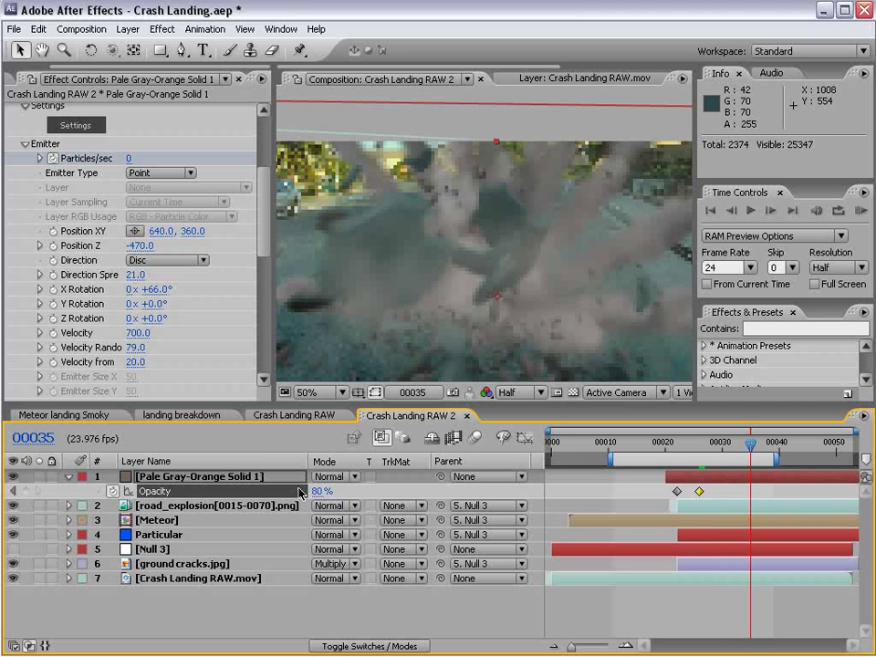
left_click_drag(317, 492, 564, 496)
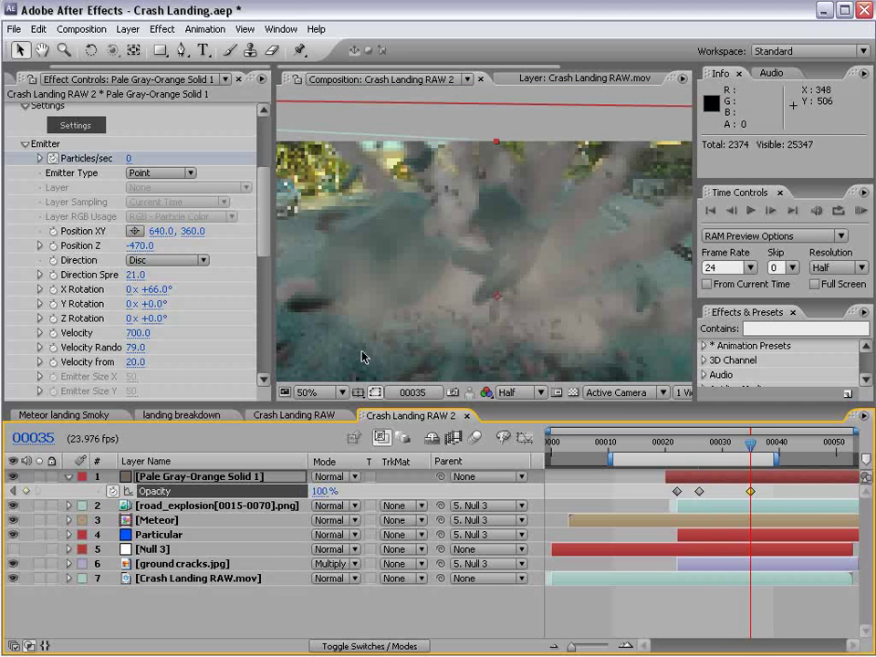
Set the dust solid's Particular Air Resistance to 1.7 in the Air physics settings and check the burst's expansion over time.
left_click_drag(255, 229, 286, 352)
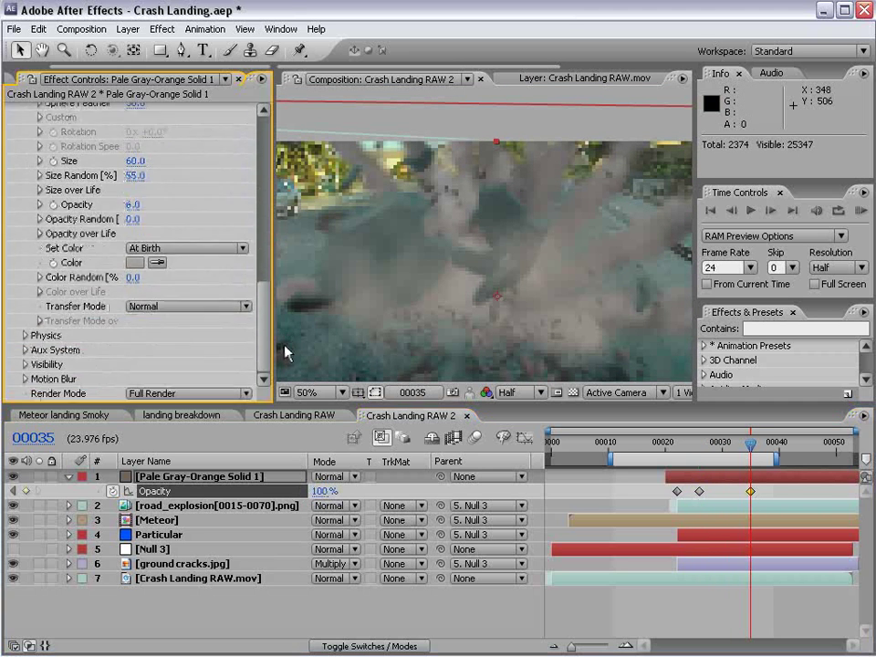
left_click(25, 335)
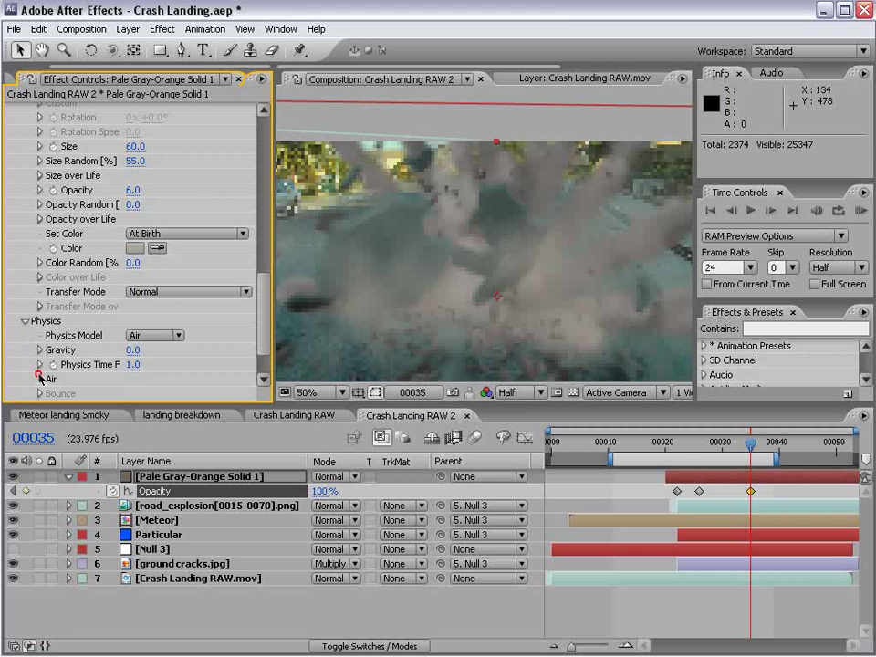
left_click(40, 377)
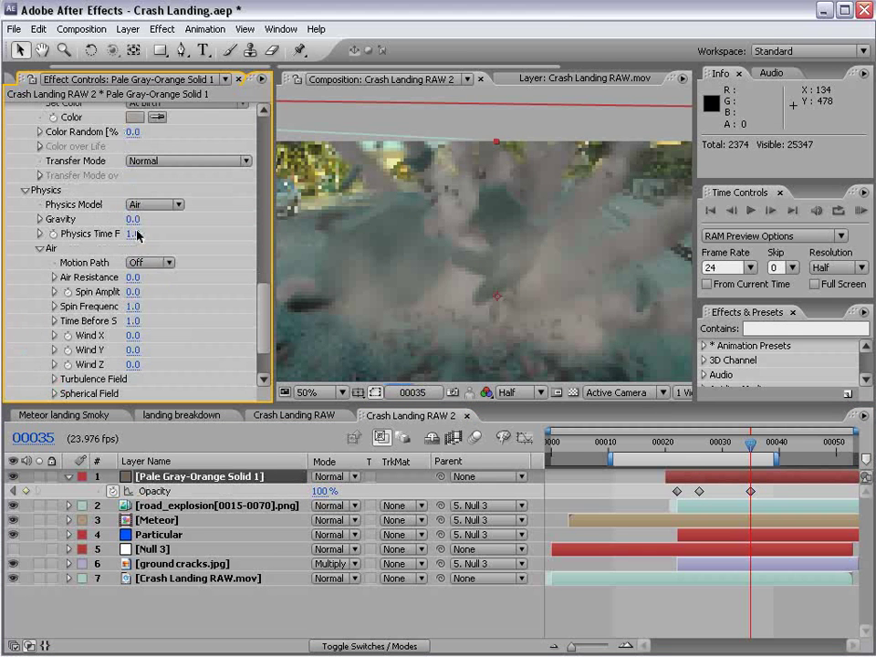
left_click_drag(133, 278, 152, 275)
left_click_drag(684, 447, 740, 461)
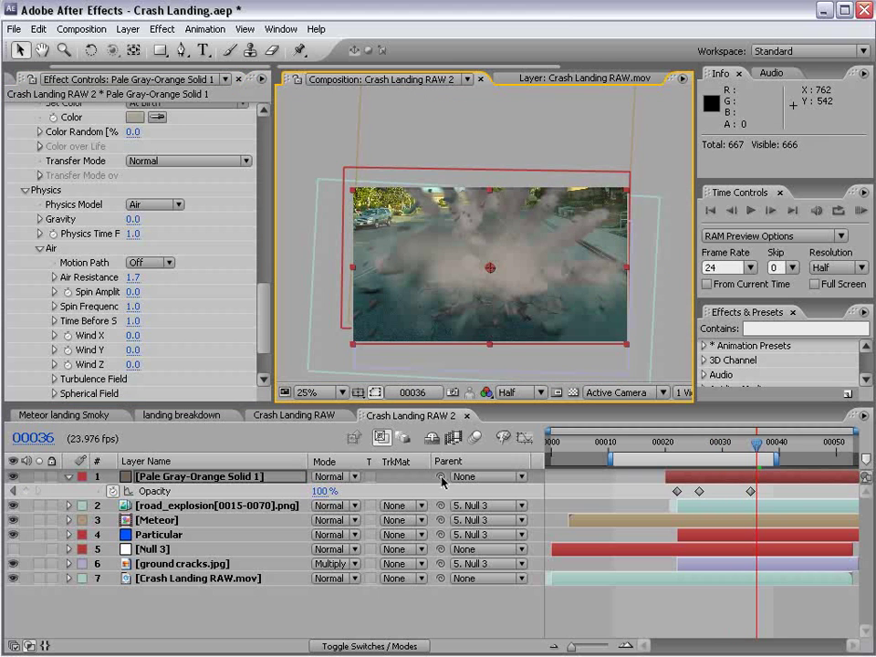
Parent the Pale Gray-Orange Solid 1 layer to Null 3 and set its first Opacity keyframe to 0%.
left_click_drag(440, 477, 113, 550)
left_click(676, 387)
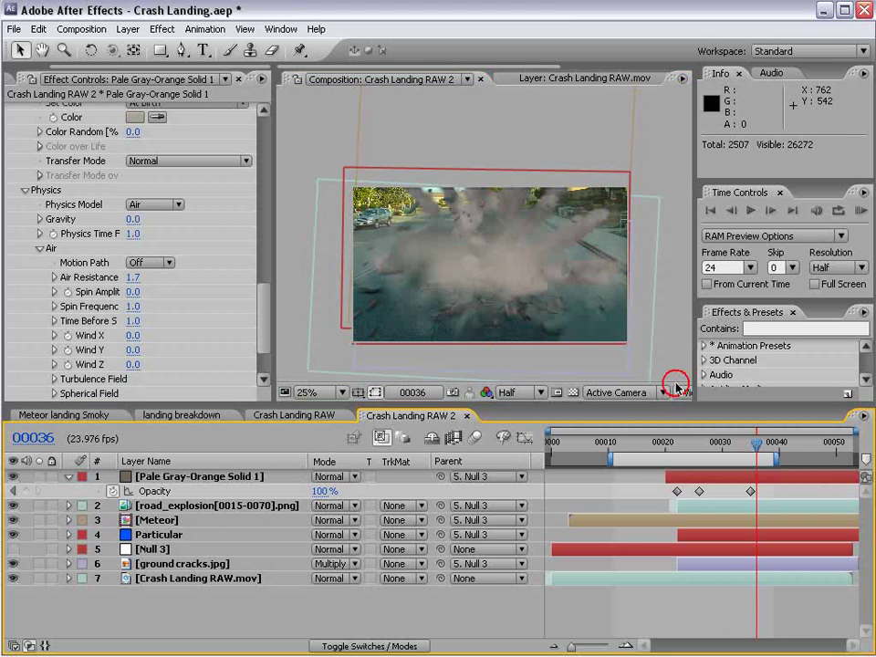
left_click_drag(753, 444, 673, 486)
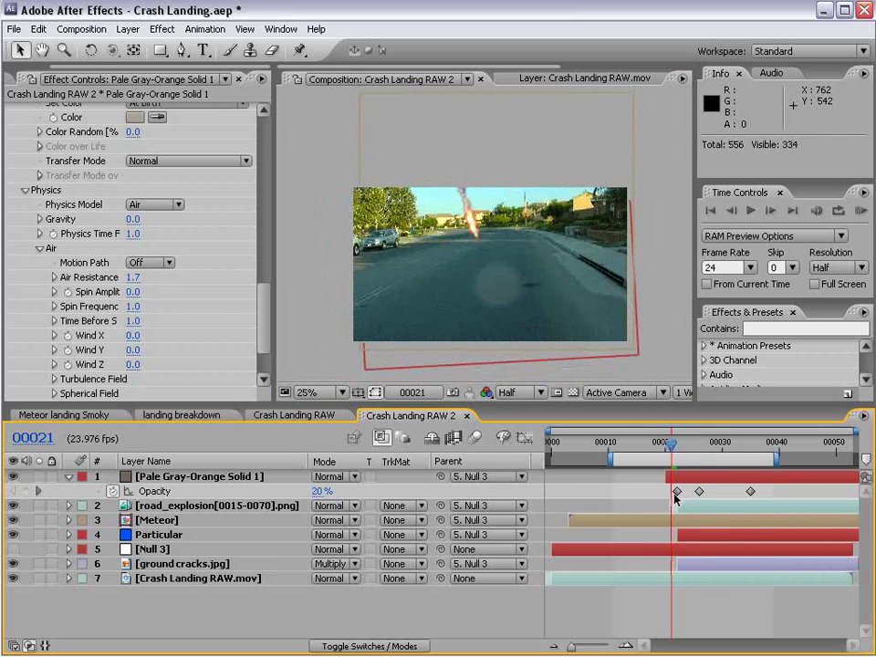
left_click(676, 492)
type("0")
key("Return")
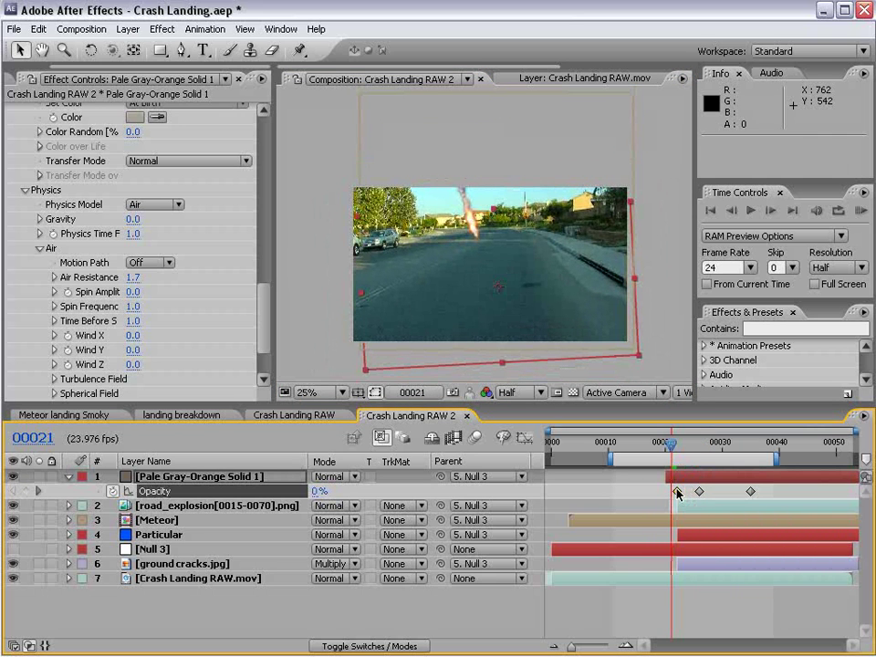
Set the dust emitter's Position XY to 648, 438 and its X Rotation to 59°.
left_click_drag(672, 444, 699, 475)
left_click_drag(263, 319, 212, 192)
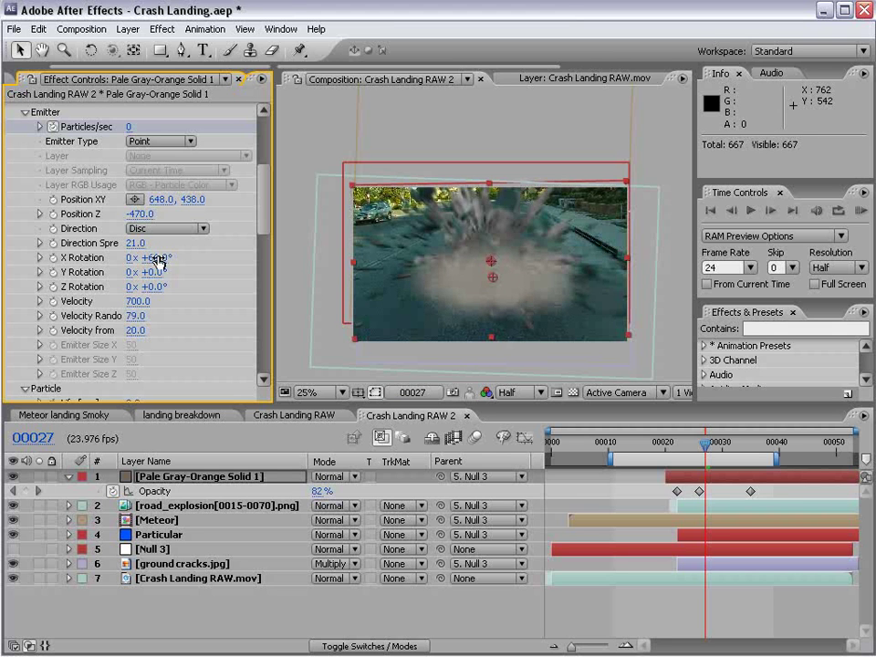
mouse_move(160, 261)
left_mouse_down()
mouse_move(137, 258)
mouse_move(151, 258)
left_mouse_up()
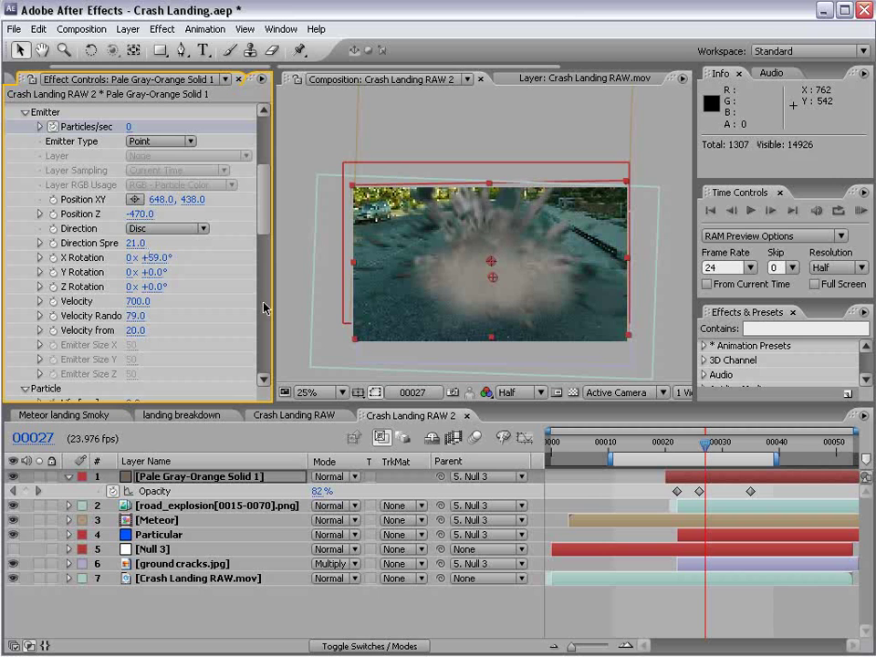
Preview the dust burst over the work area and check its timing through the impact frames.
left_click(778, 591)
left_click(861, 211)
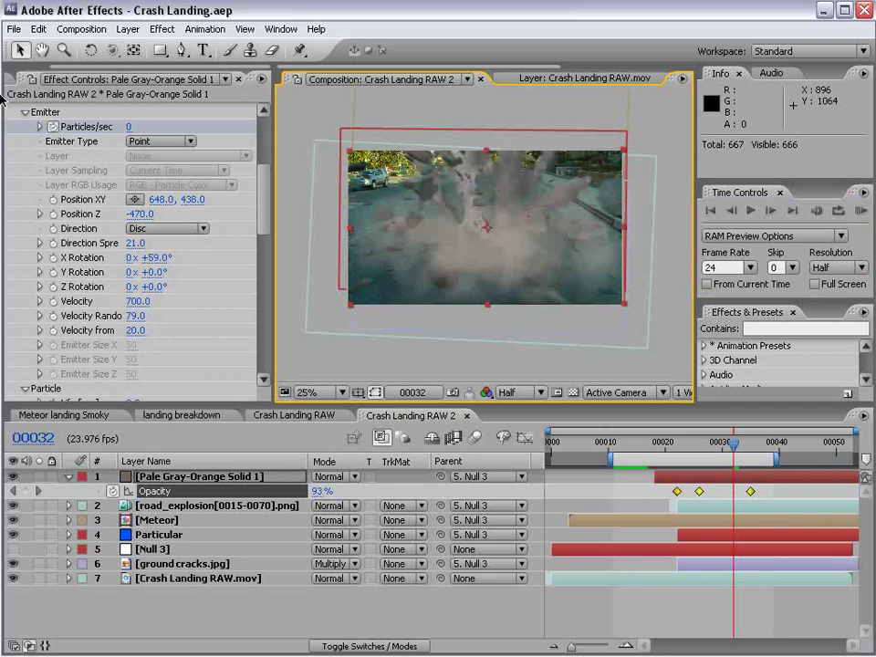
left_click(22, 80)
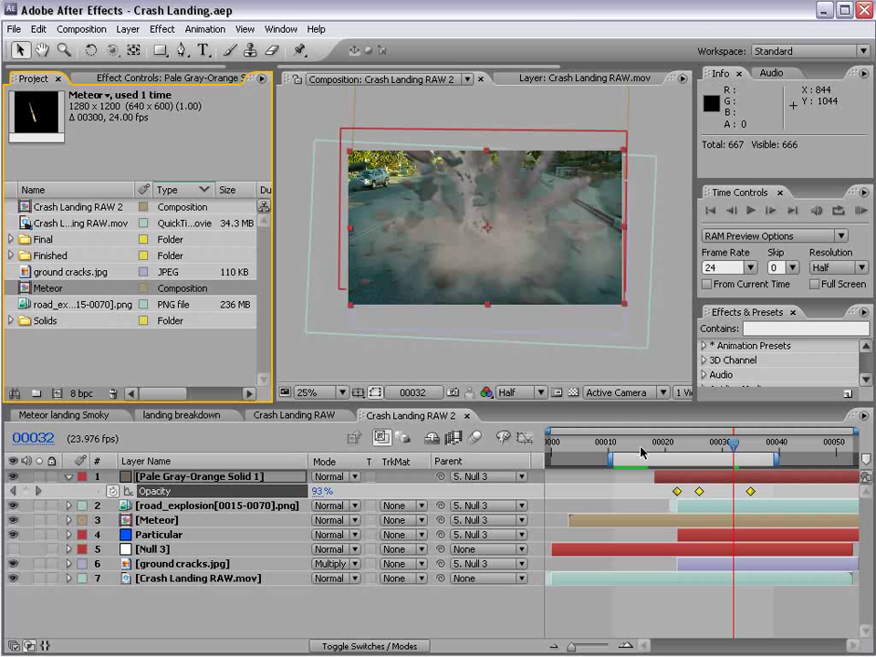
left_click_drag(638, 452, 755, 490)
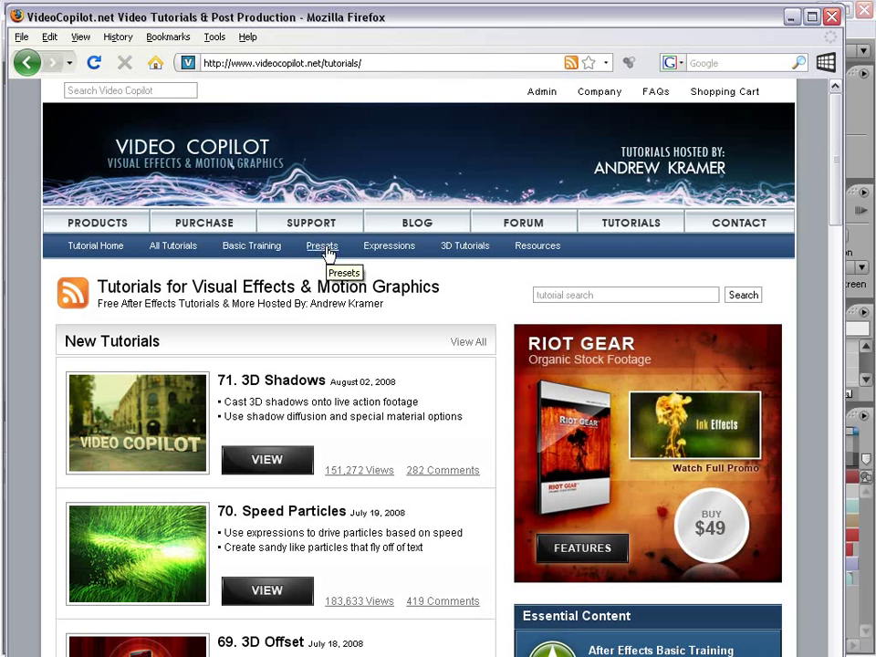
Look over the Video Copilot tutorials and purchase pages in Firefox, then return to After Effects.
scroll(472, 523, "down", 4)
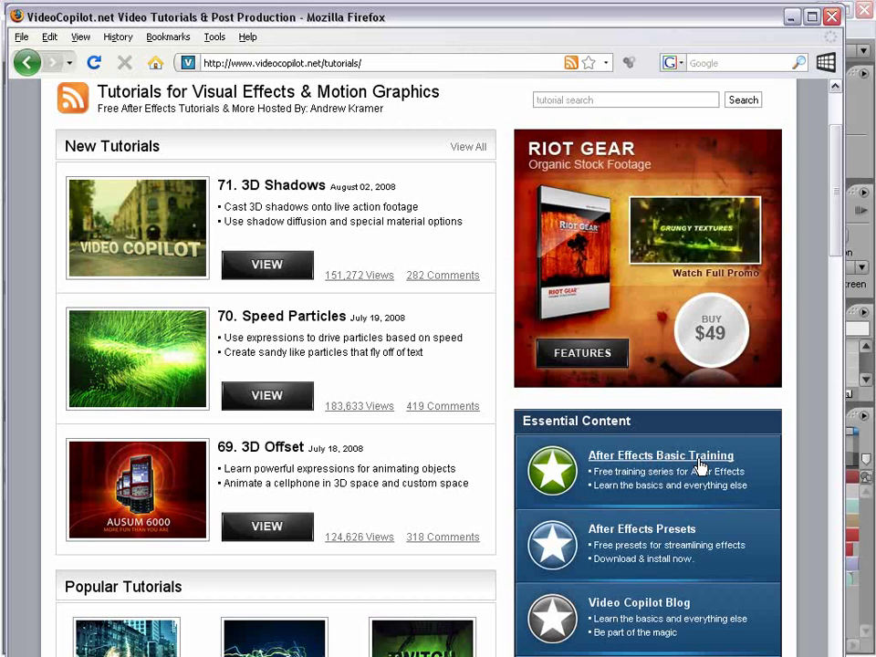
left_click_drag(837, 188, 837, 164)
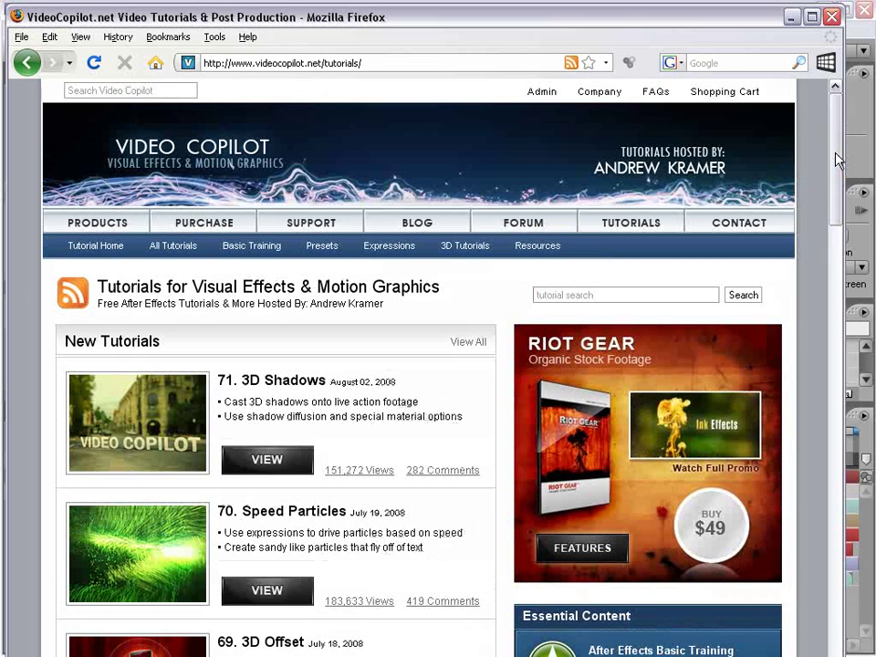
left_click(209, 219)
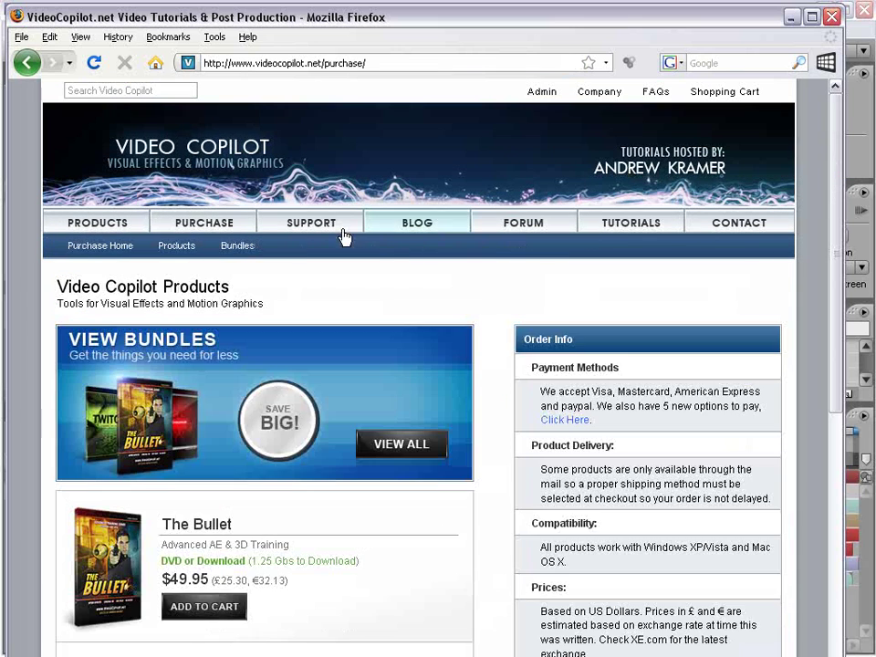
left_click_drag(834, 185, 805, 190)
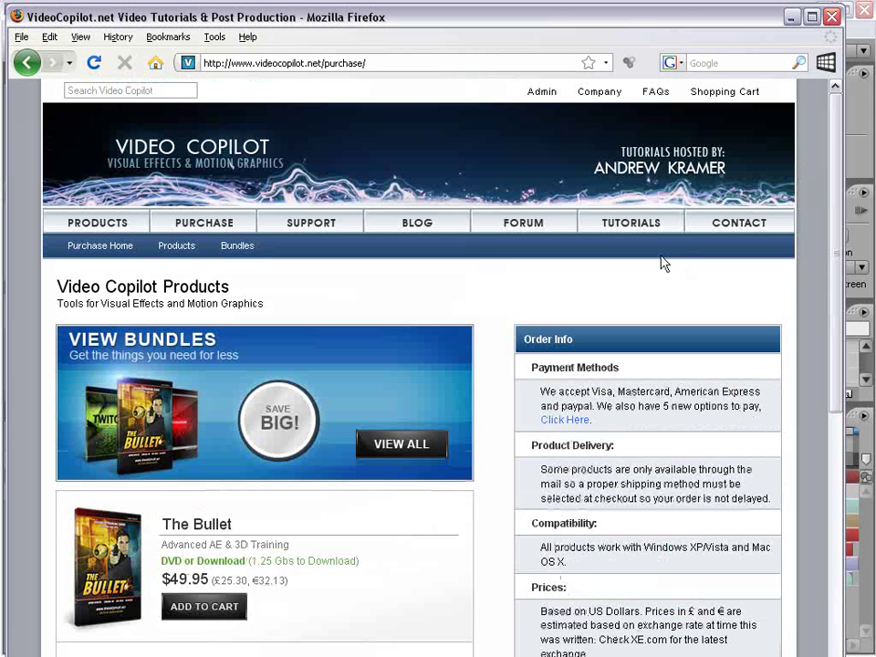
mouse_move(682, 11)
left_mouse_down()
mouse_move(669, 21)
mouse_move(680, 33)
left_mouse_up()
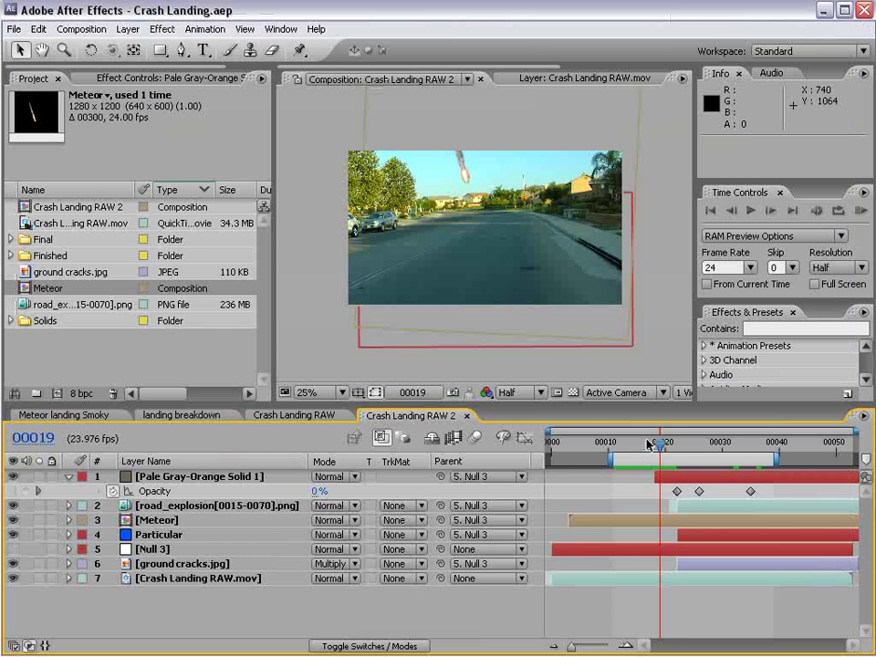
Compare the current crash with the Meteor landing Smoky, landing breakdown and Crash Landing RAW compositions.
left_click_drag(650, 445, 733, 449)
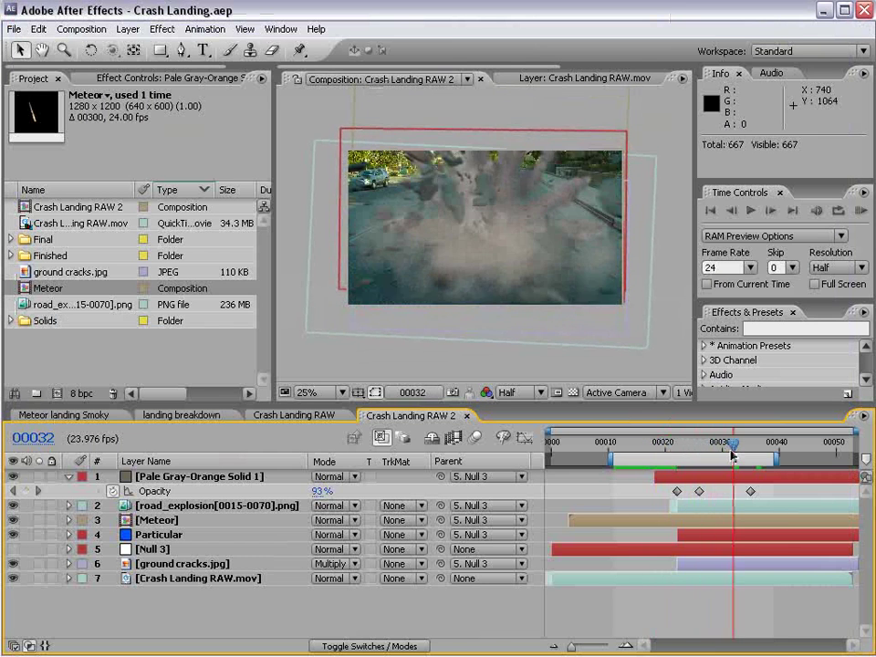
left_click(68, 415)
scroll(457, 258, "down", 2)
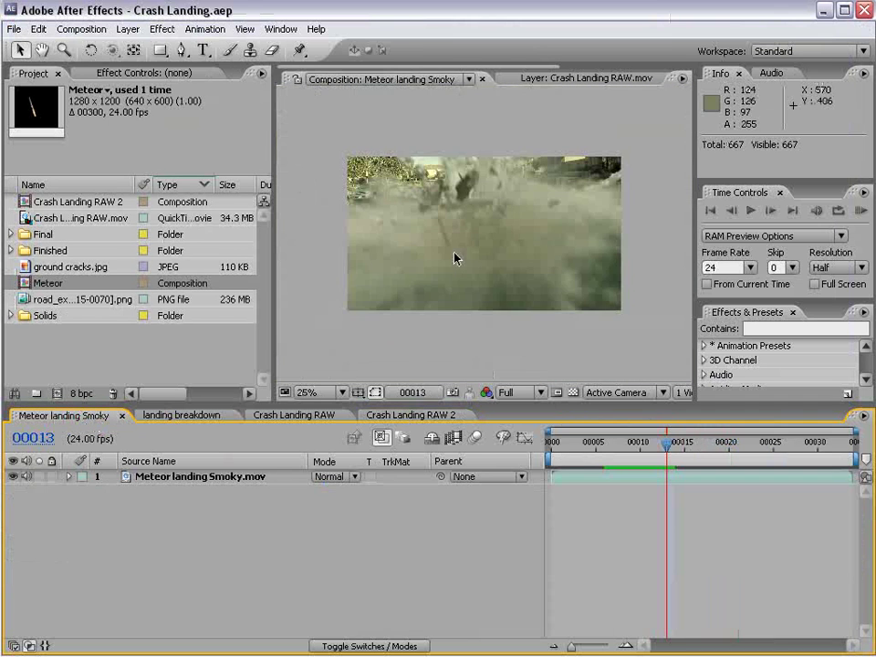
left_click_drag(659, 446, 640, 442)
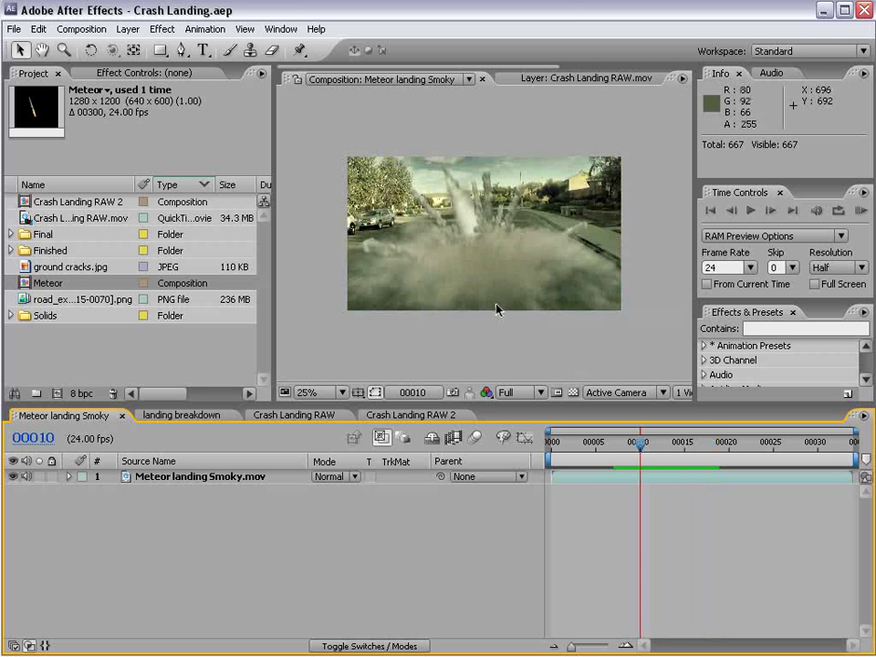
left_click(182, 418)
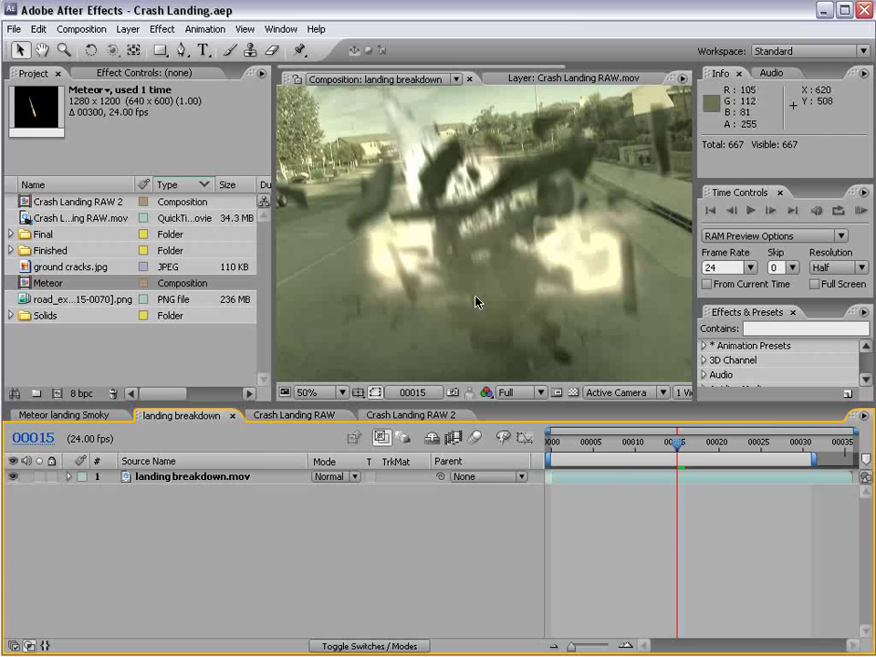
left_click(283, 415)
mouse_move(705, 444)
left_mouse_down()
mouse_move(665, 442)
mouse_move(705, 444)
left_mouse_up()
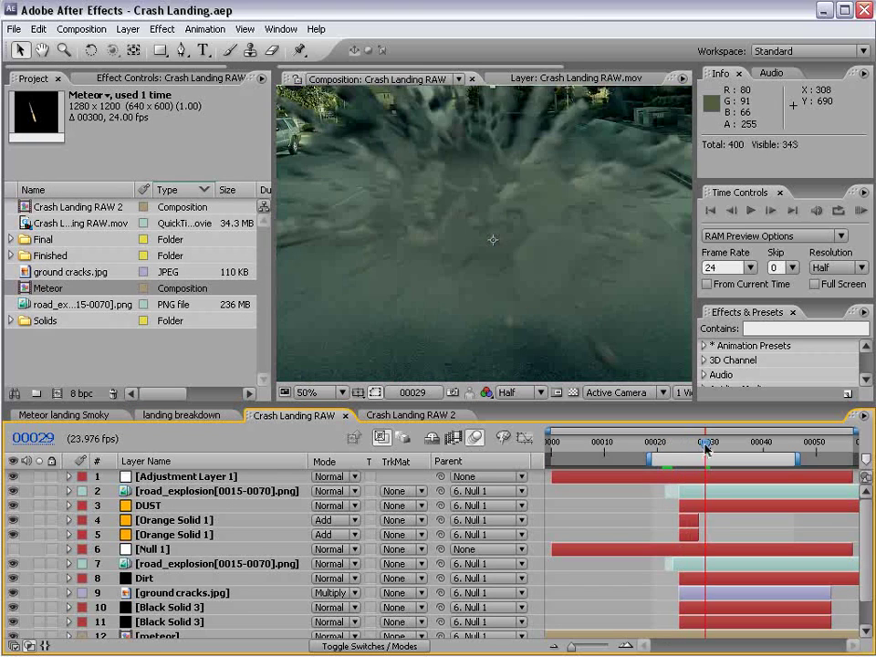
left_click(408, 415)
left_click_drag(652, 445, 743, 453)
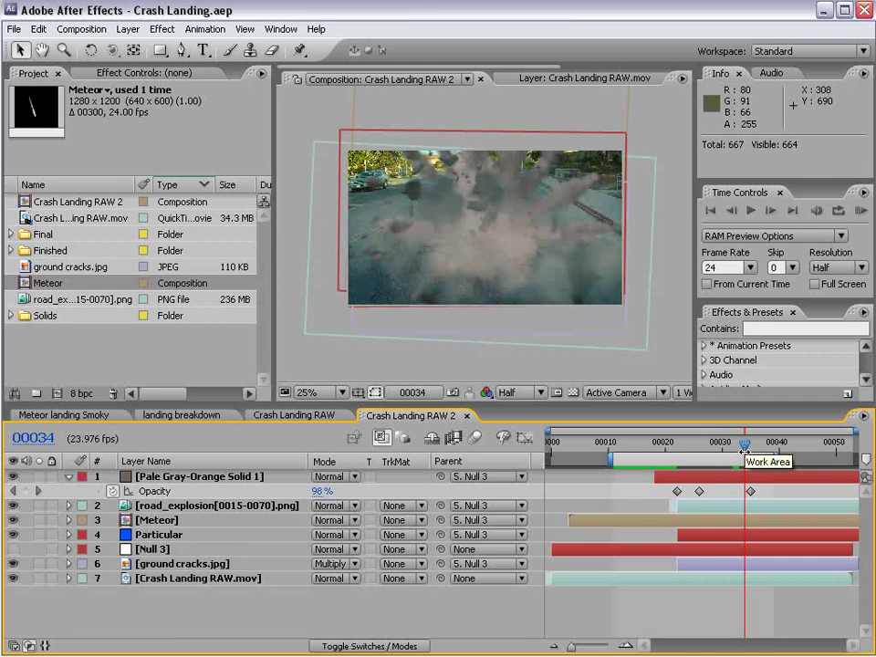
Add a new adjustment layer at the top of the Crash Landing RAW 2 composition.
left_click(128, 29)
mouse_move(133, 52)
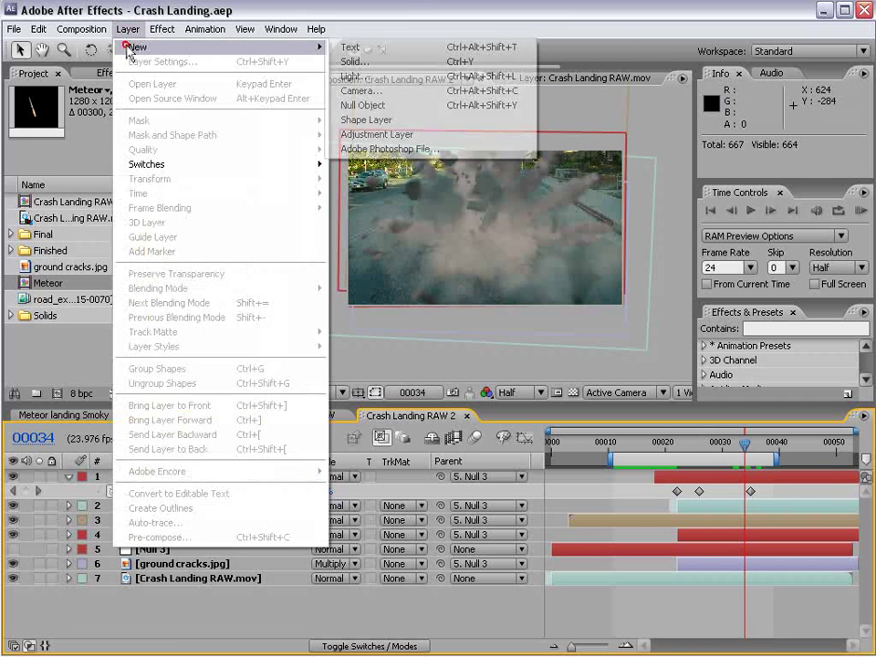
left_click(383, 133)
Search the effects and presets for "gree" and apply the FMP_GreenEasy preset to the new adjustment layer.
left_click(748, 326)
type("g")
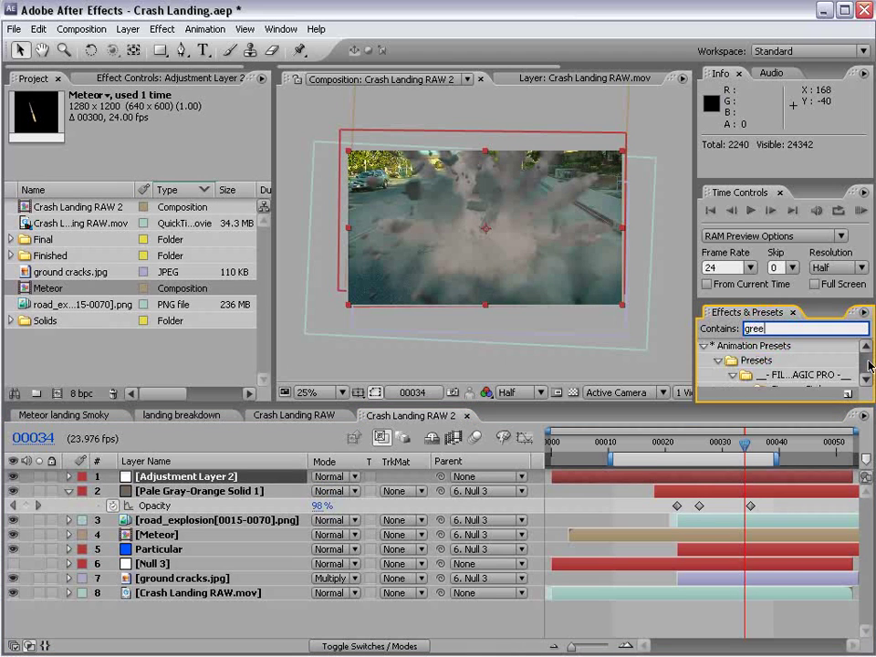
type("ree")
left_click_drag(805, 307, 783, 207)
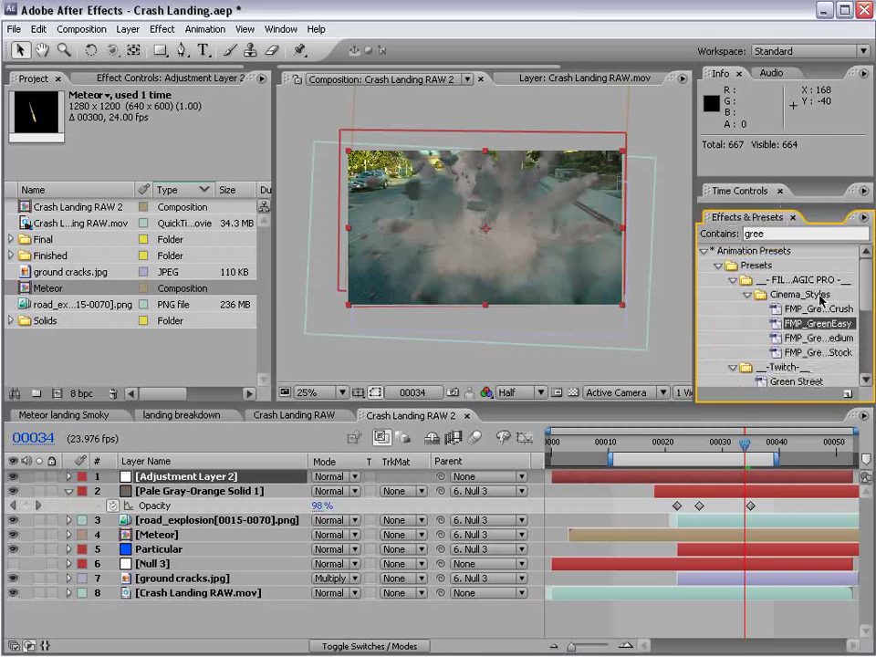
left_click_drag(832, 324, 648, 473)
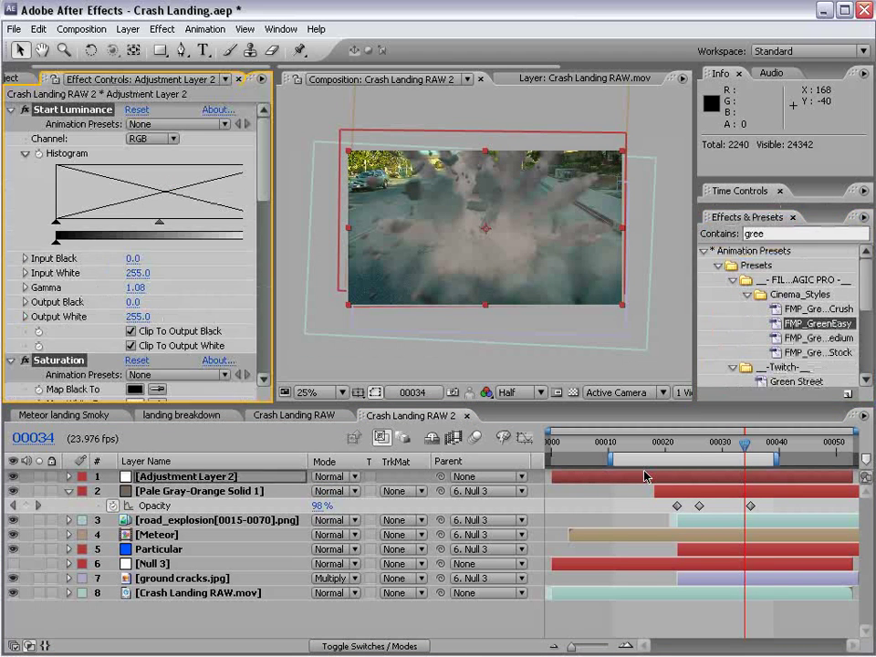
Preview the color-graded crash from before the impact to frame 35 and bring up the project's item list.
left_click(653, 445)
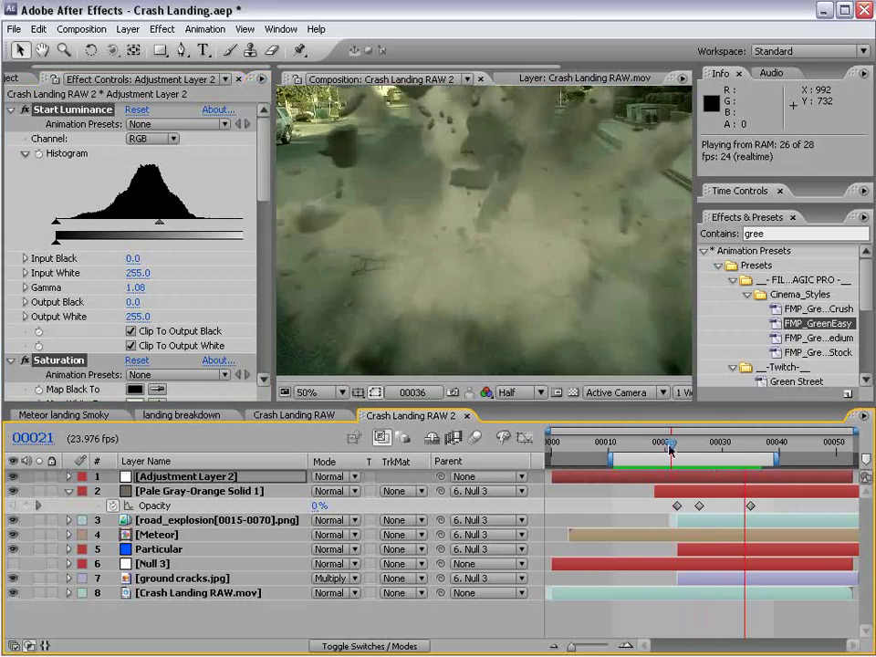
left_click_drag(671, 449, 748, 447)
left_click(27, 78)
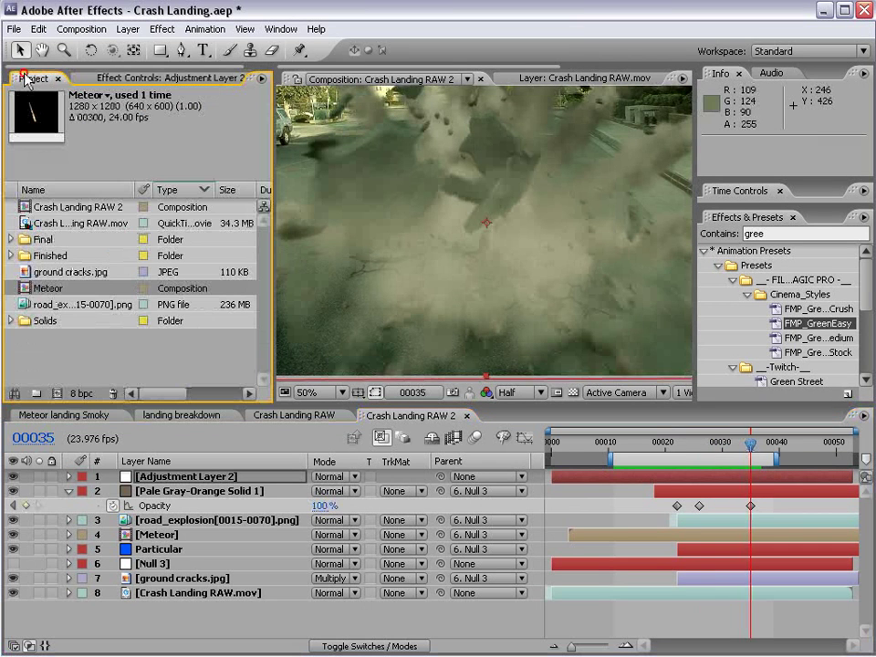